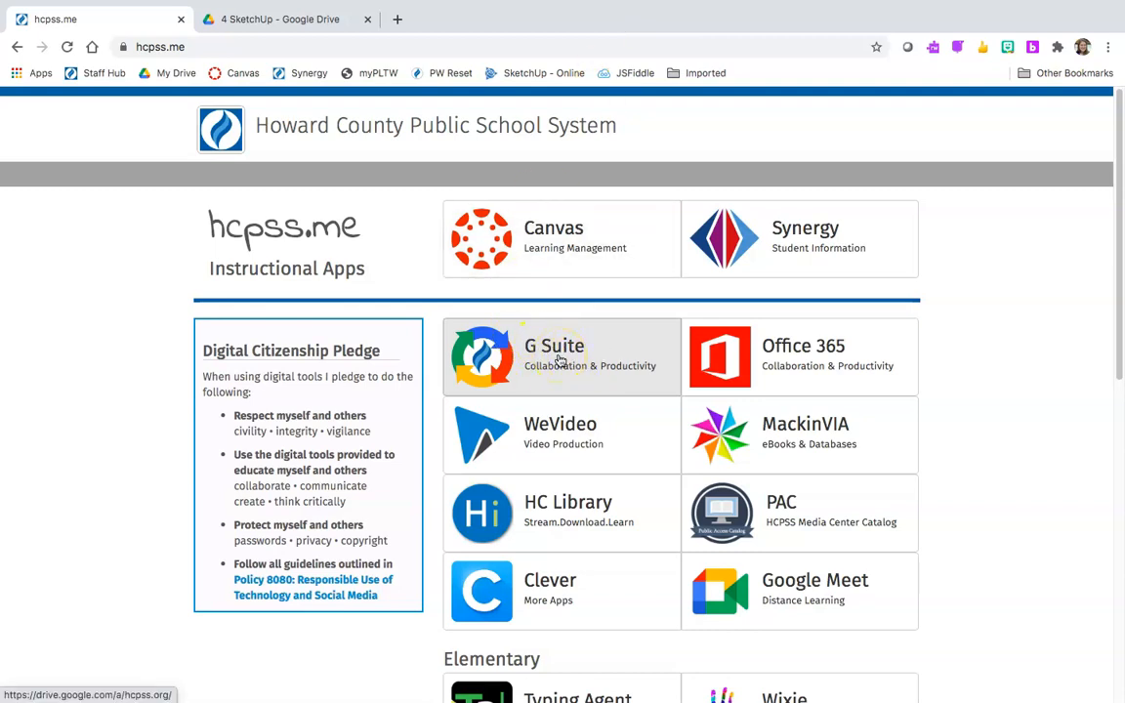
Open the 220 KB SketchUp Tutorial 1 .skp model from the 4 SketchUp folder in Google Drive with SketchUp for Schools
{"action": "left_click", "coordinate": [262, 19]}
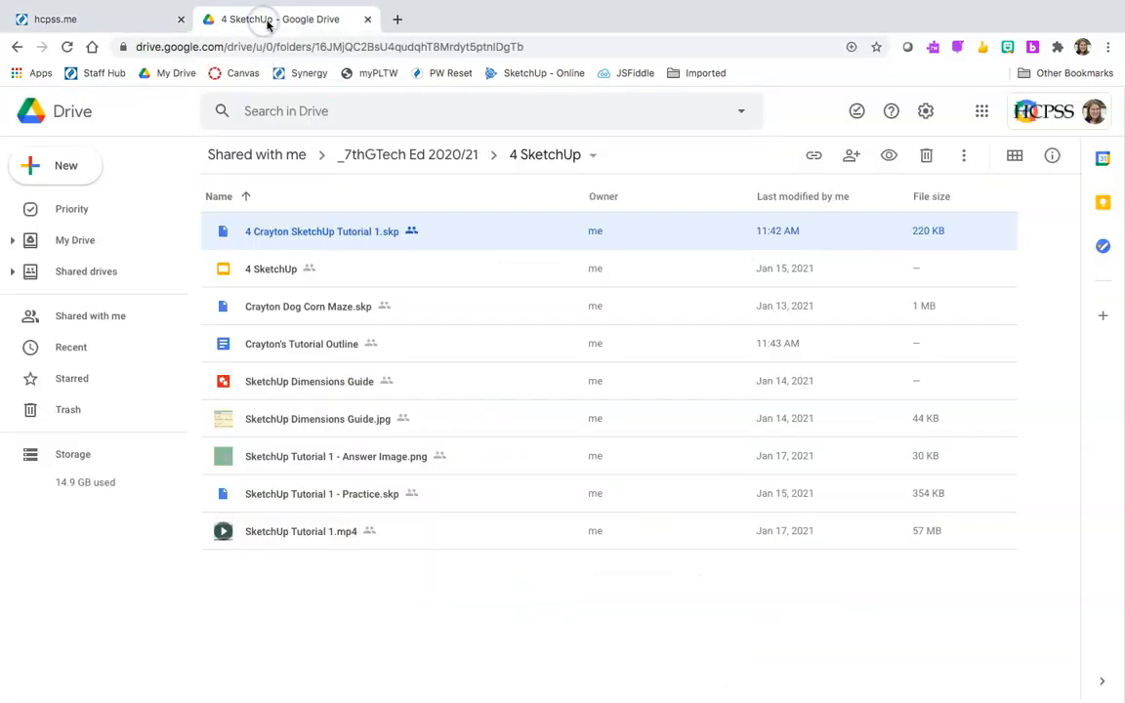
{"action": "left_click", "coordinate": [260, 235]}
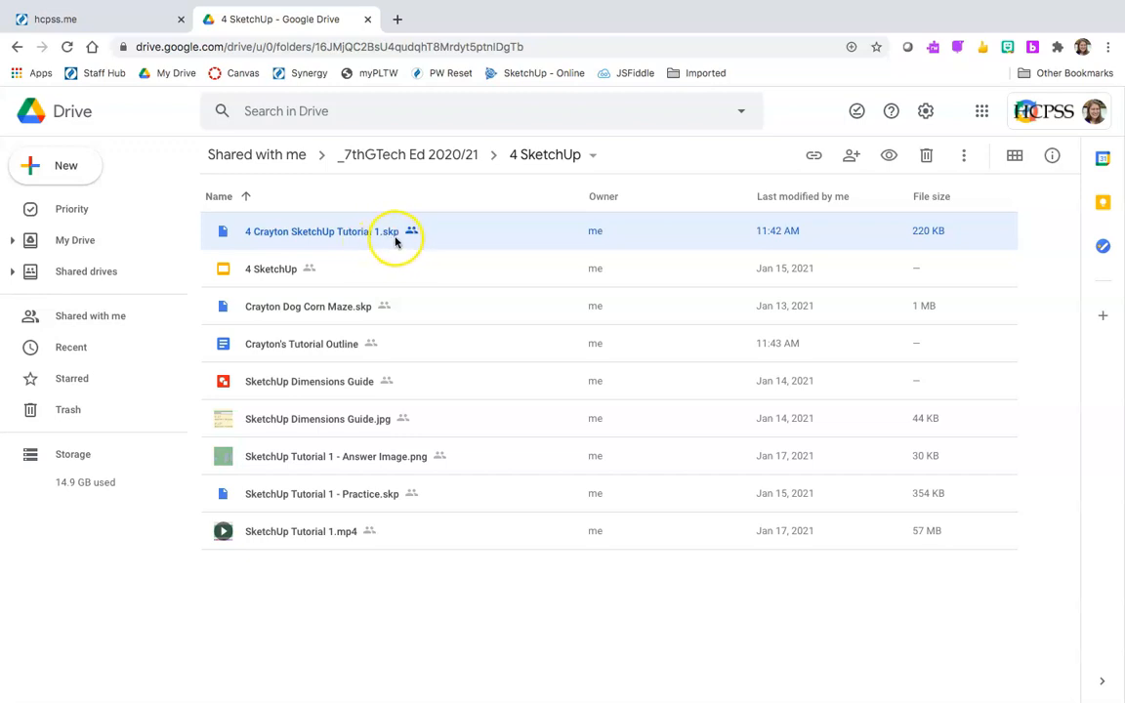
{"action": "double_click", "coordinate": [361, 232]}
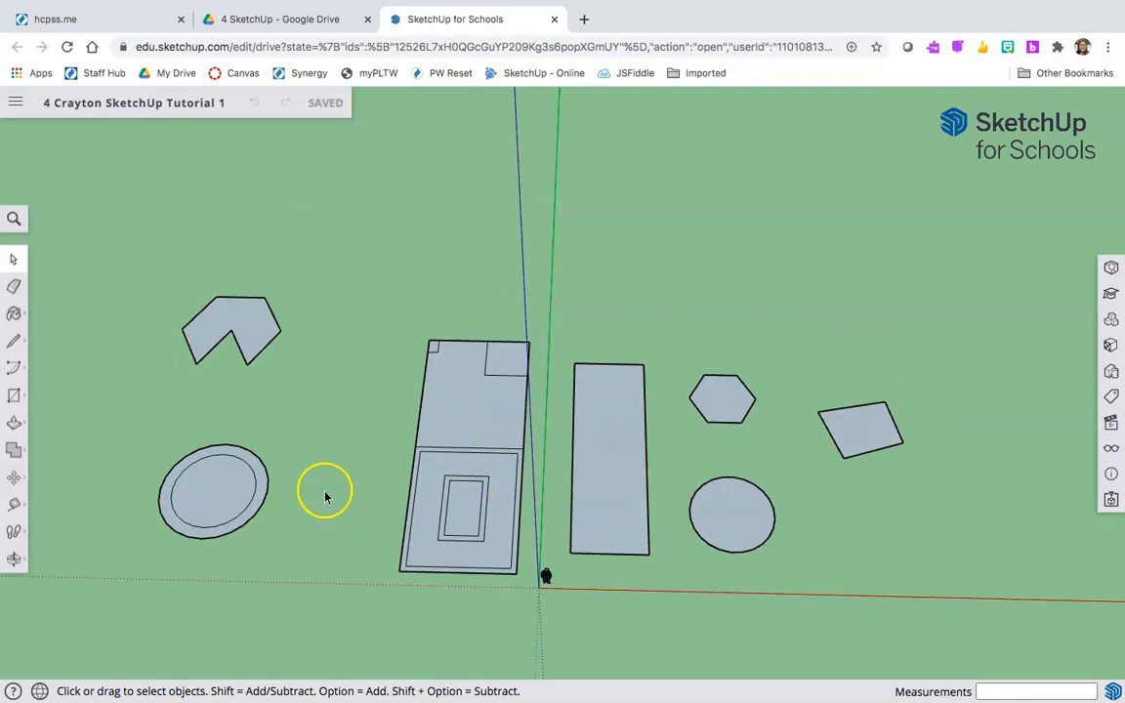
Try a 50' by 50' square on the empty ground in front of the existing shapes and undo it
{"action": "key", "text": "h"}
{"action": "left_click_drag", "start_coordinate": [326, 495], "coordinate": [378, 337]}
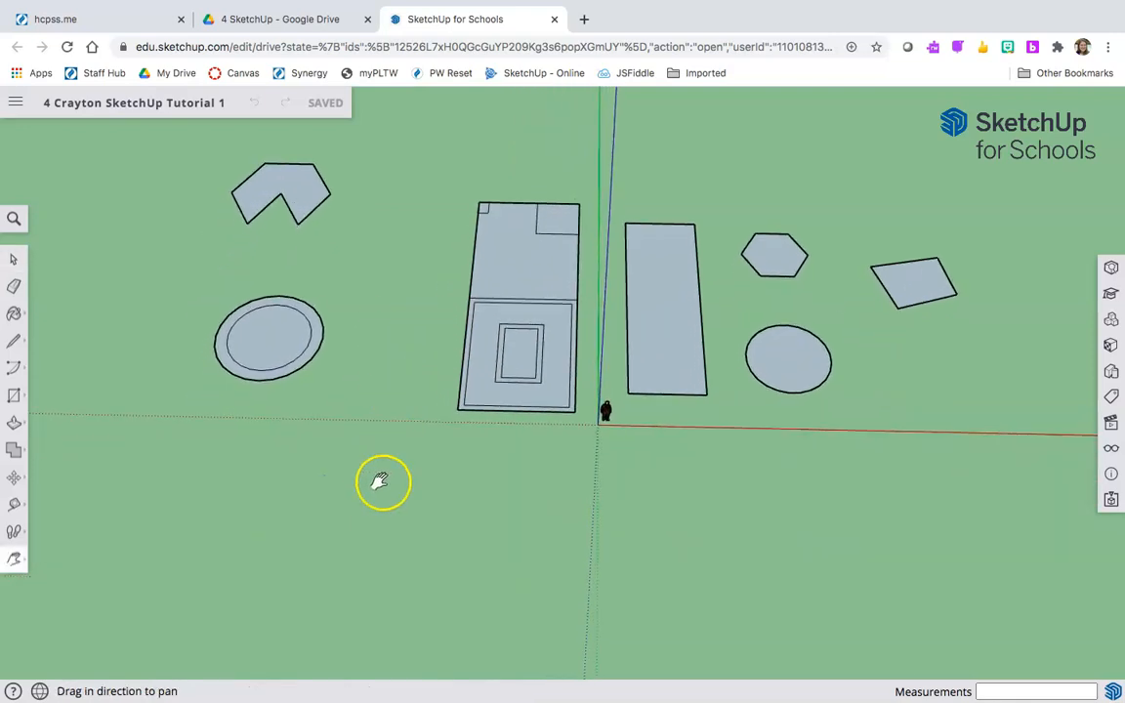
{"action": "left_click_drag", "start_coordinate": [387, 515], "coordinate": [424, 392]}
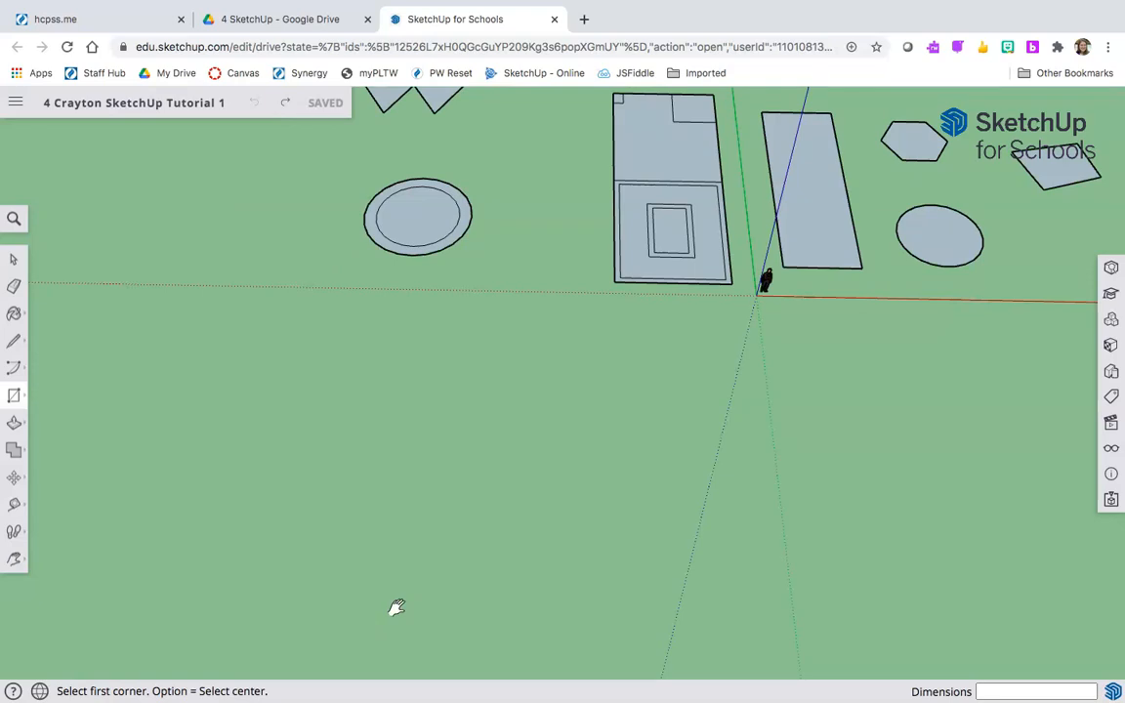
{"action": "key", "text": "h"}
{"action": "left_click_drag", "start_coordinate": [432, 585], "coordinate": [444, 401]}
{"action": "key", "text": "r"}
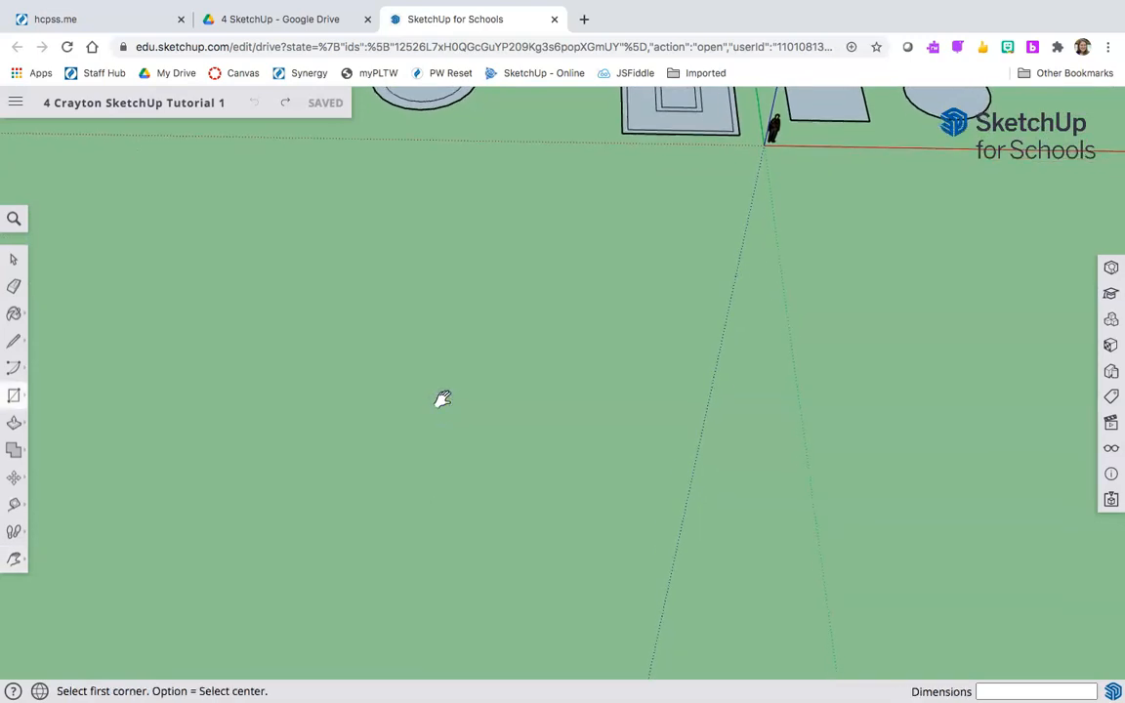
{"action": "left_click", "coordinate": [763, 604]}
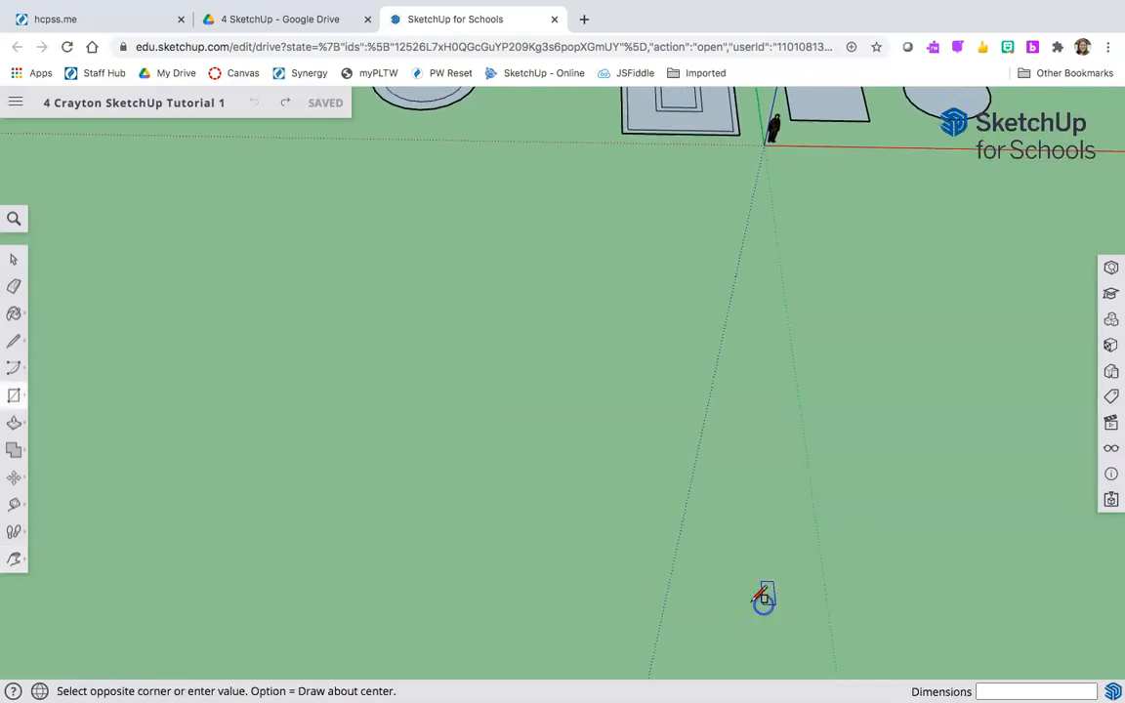
{"action": "left_click", "coordinate": [340, 265]}
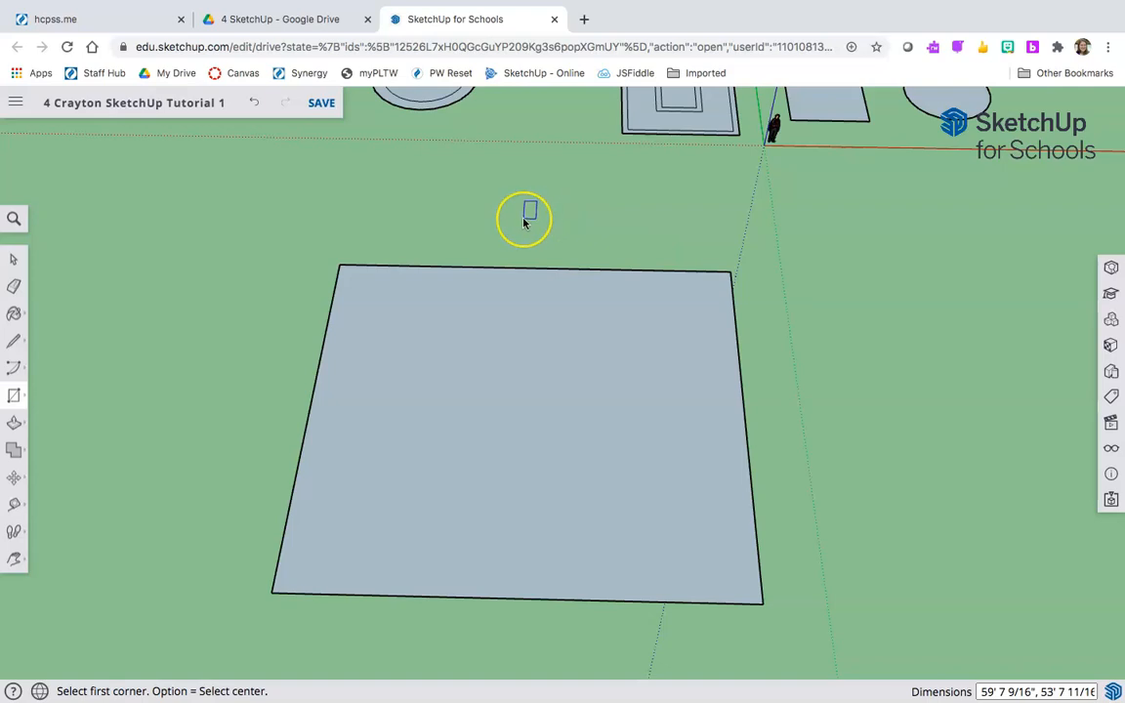
{"action": "type", "text": "50', 50"}
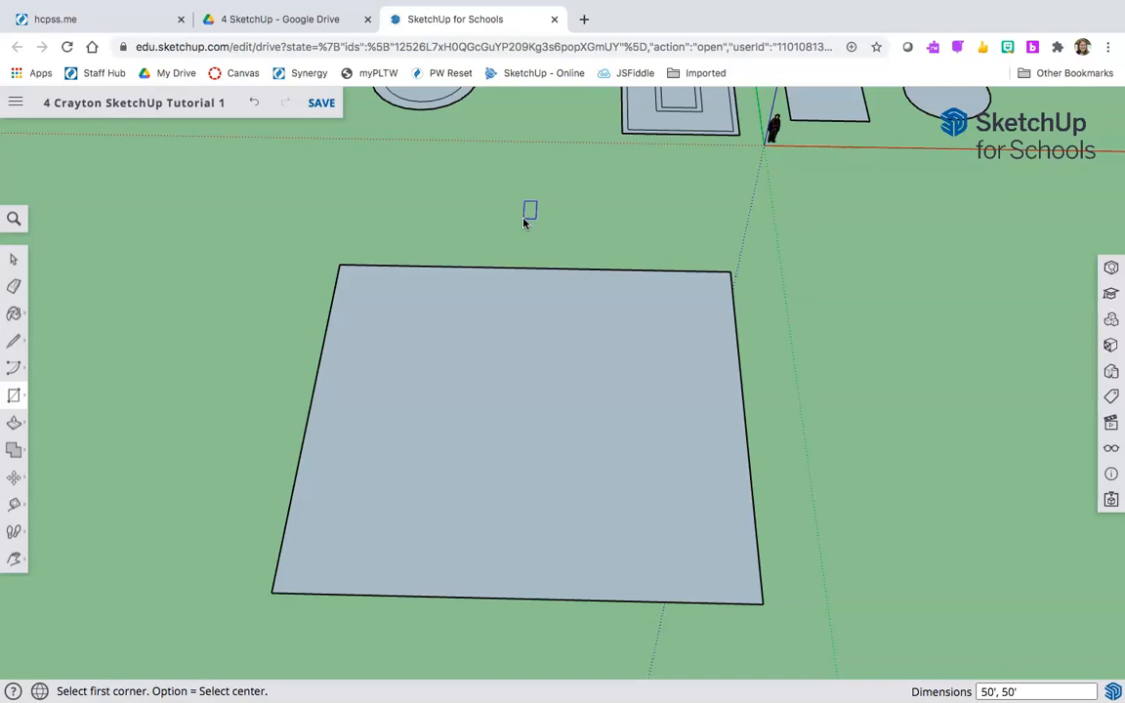
{"action": "key", "text": "Return"}
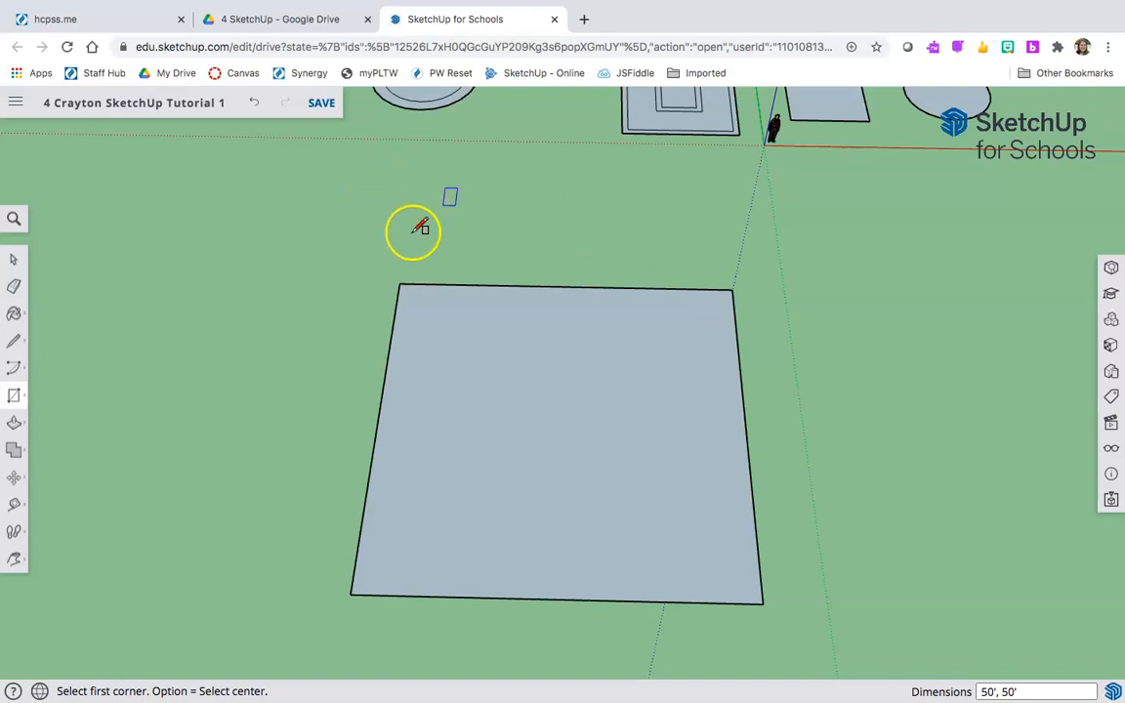
{"action": "left_click", "coordinate": [250, 108]}
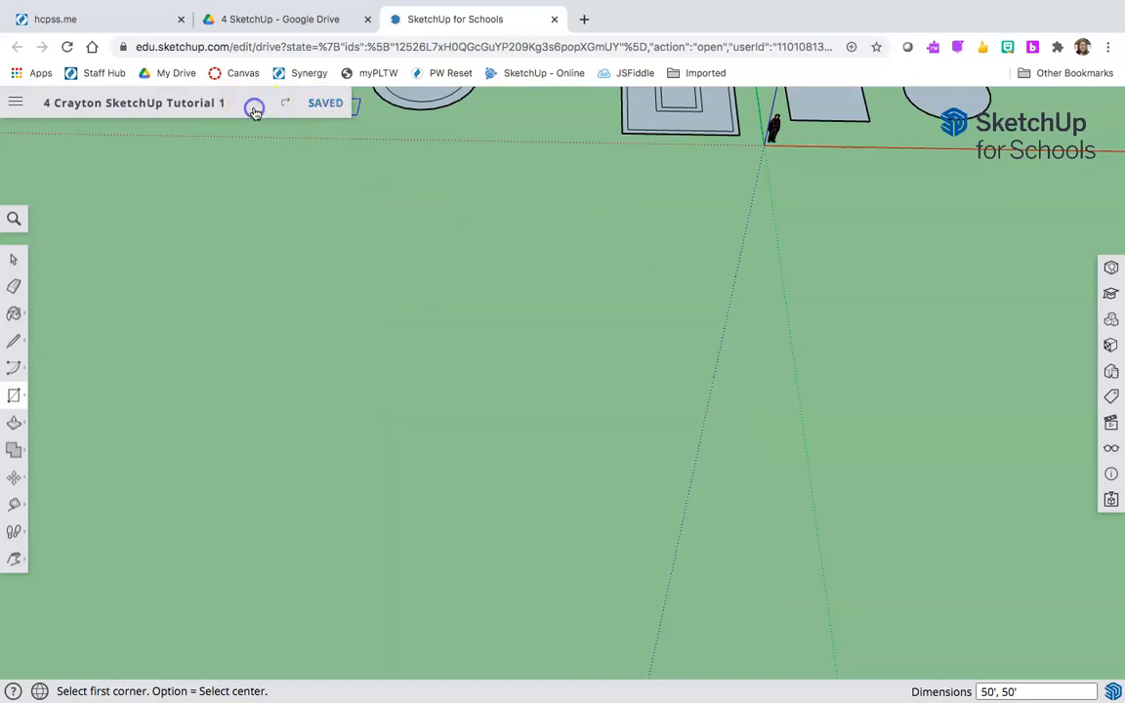
Draw a 50' by 50' square on the empty ground in front of the existing shapes
{"action": "left_click", "coordinate": [776, 652]}
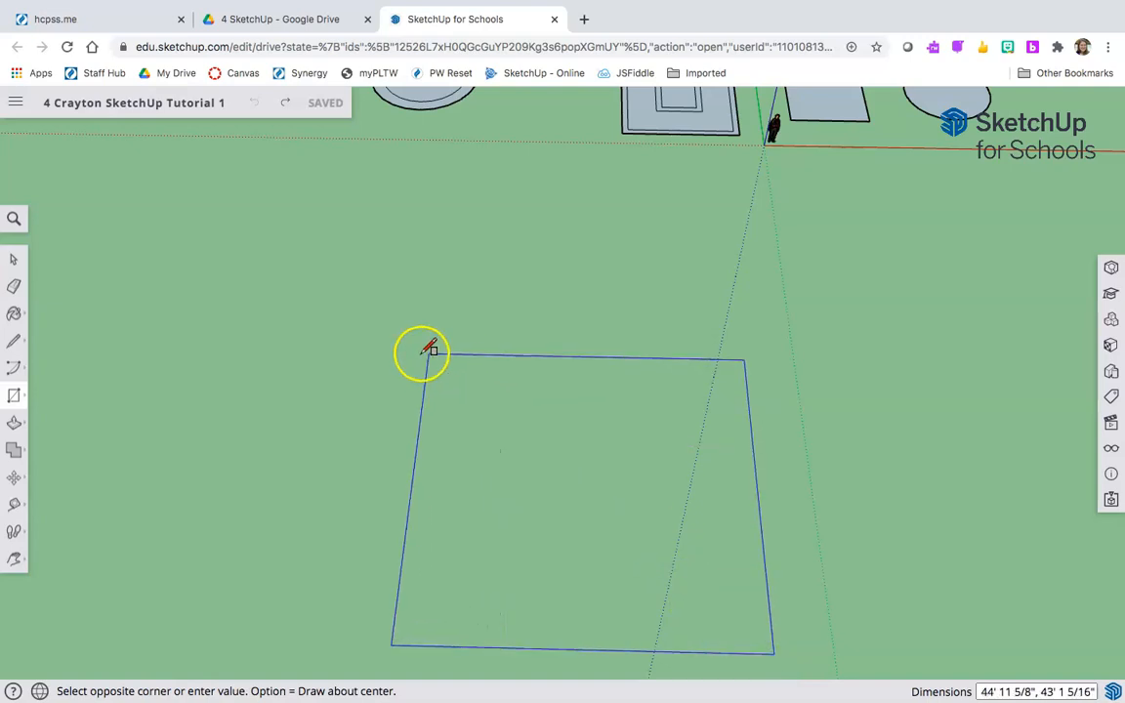
{"action": "left_click", "coordinate": [397, 342]}
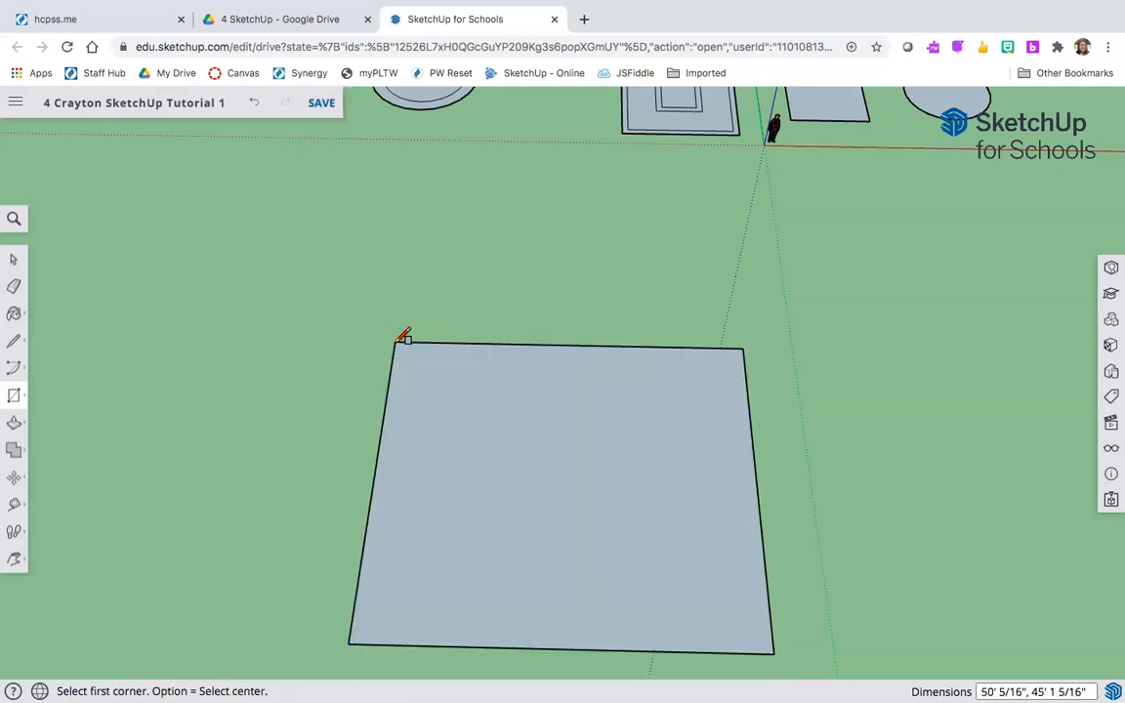
{"action": "type", "text": "50', 50"}
{"action": "key", "text": "Return"}
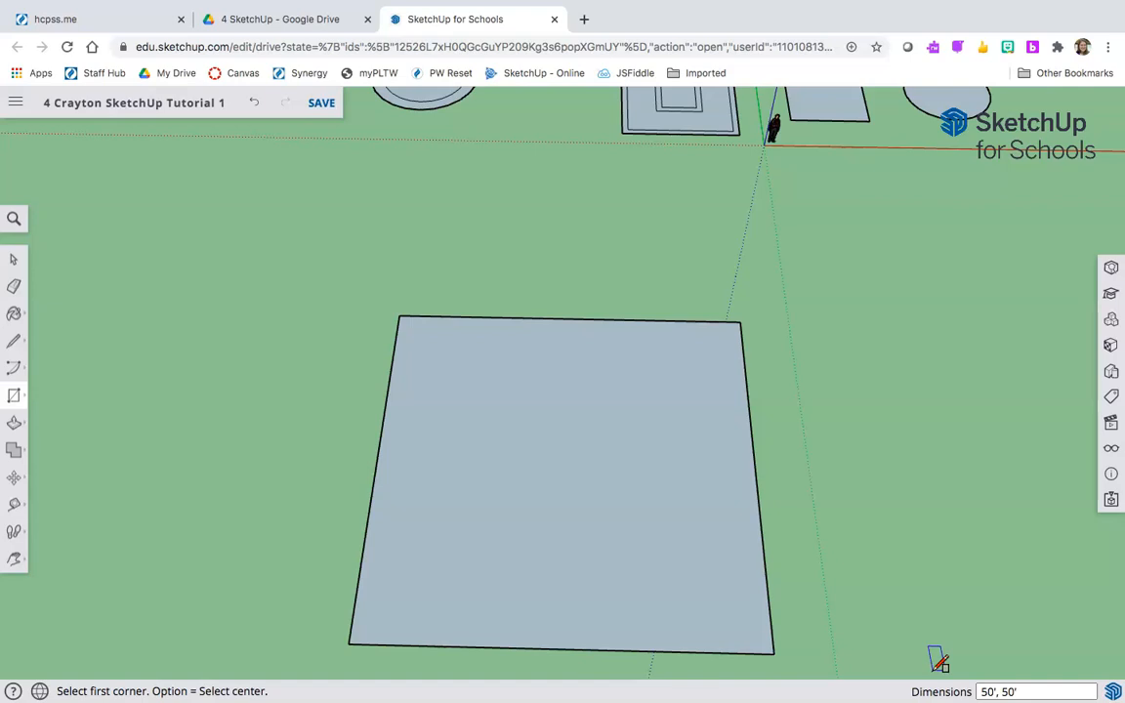
Try a vertical 2-point arc bulging about 10' from the square's far edge, check it from the side, and undo it
{"action": "left_click", "coordinate": [19, 368]}
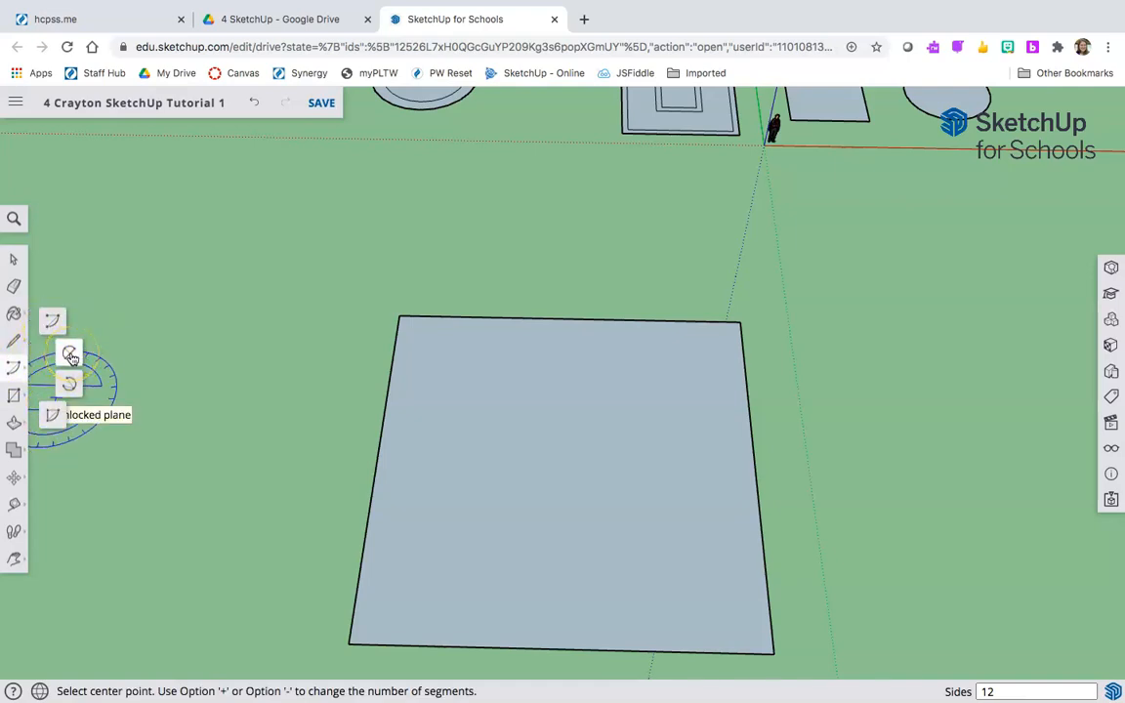
{"action": "left_click", "coordinate": [70, 357]}
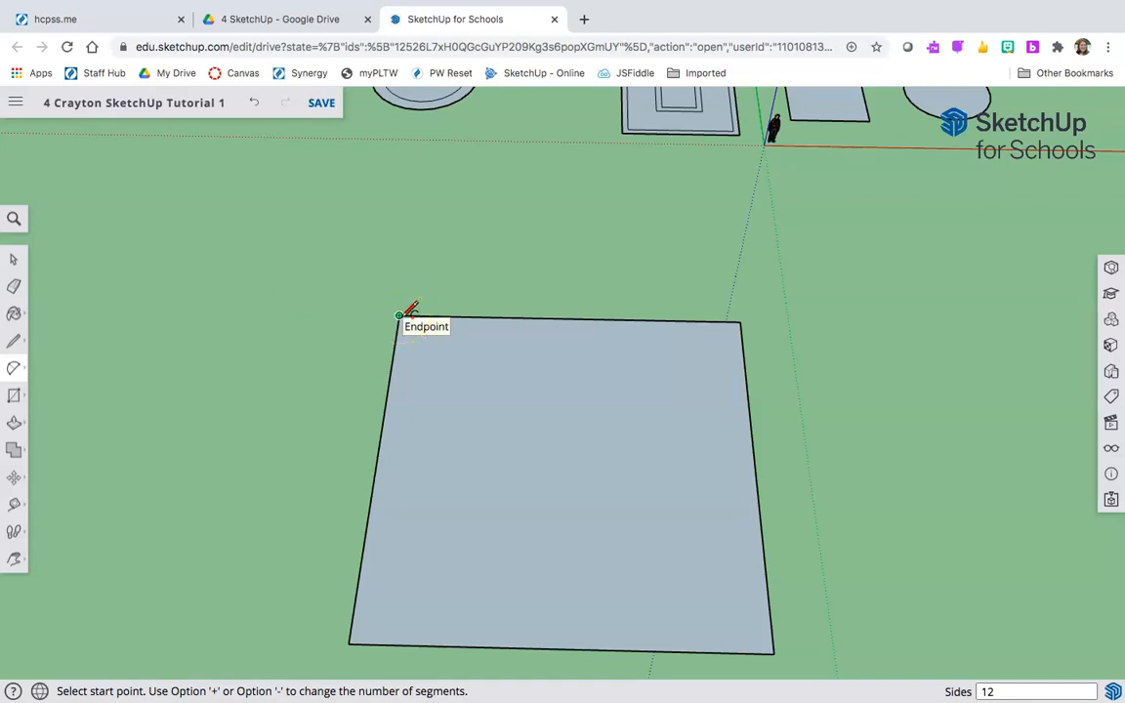
{"action": "left_click_drag", "start_coordinate": [400, 314], "coordinate": [741, 321]}
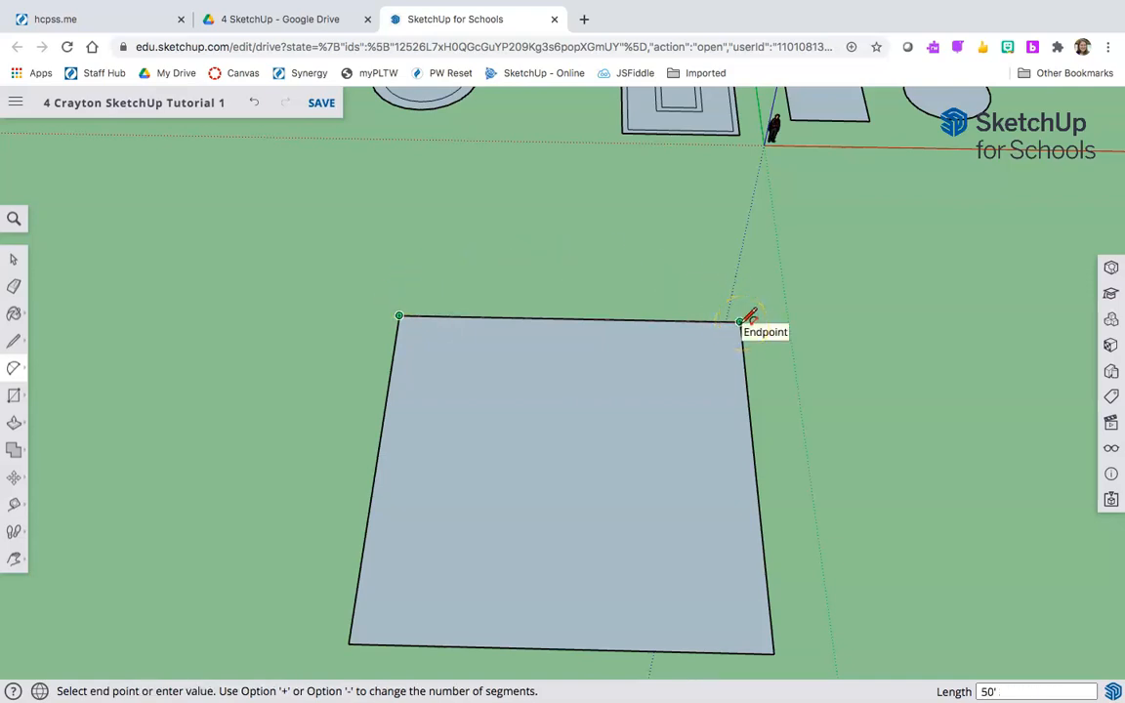
{"action": "left_click_drag", "start_coordinate": [740, 322], "coordinate": [572, 284]}
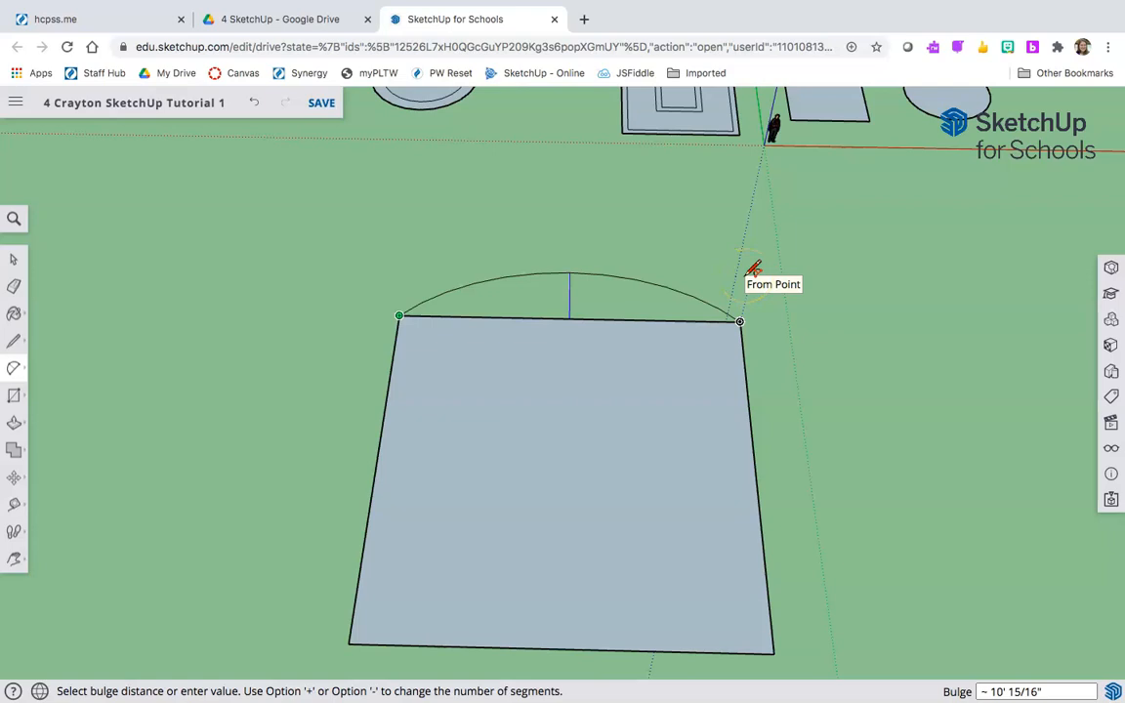
{"action": "left_click", "coordinate": [754, 270]}
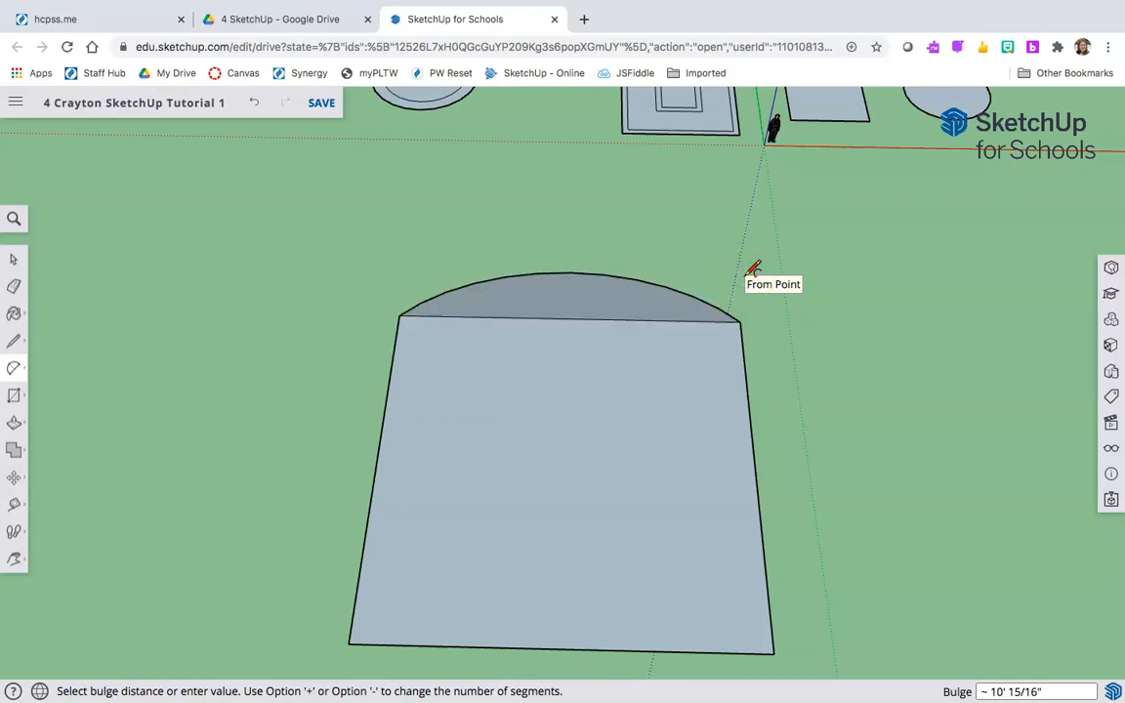
{"action": "key", "text": "o"}
{"action": "left_click_drag", "start_coordinate": [841, 384], "coordinate": [462, 183]}
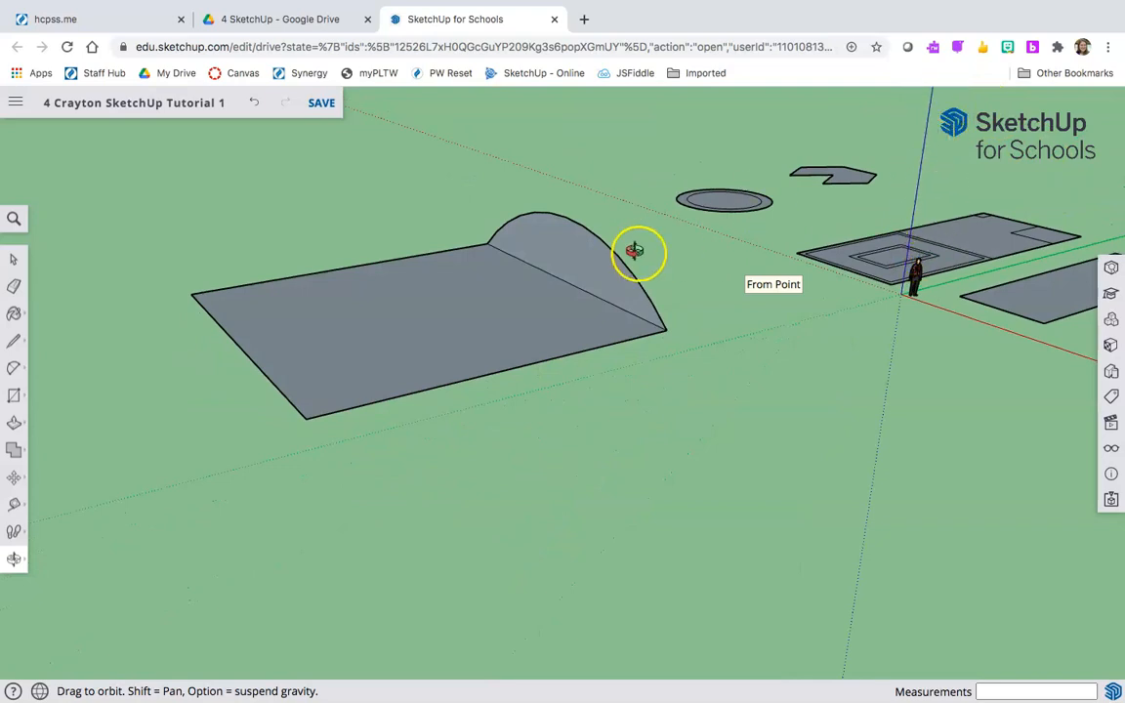
{"action": "left_click_drag", "start_coordinate": [591, 257], "coordinate": [874, 397]}
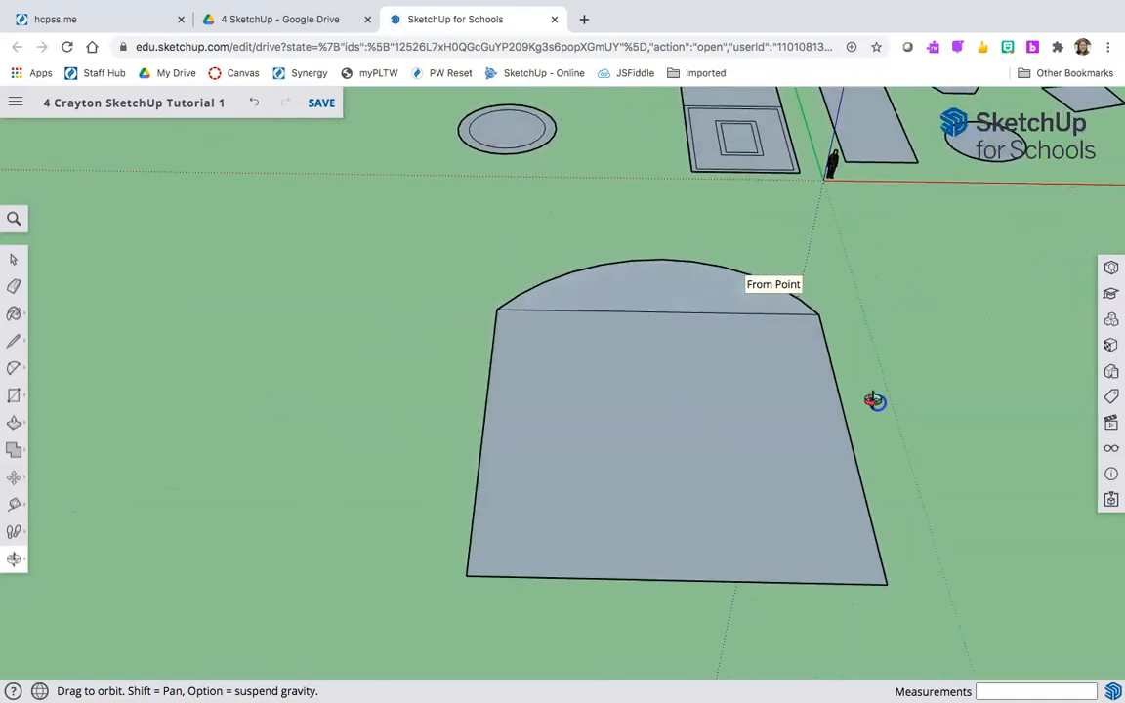
{"action": "left_click", "coordinate": [256, 107]}
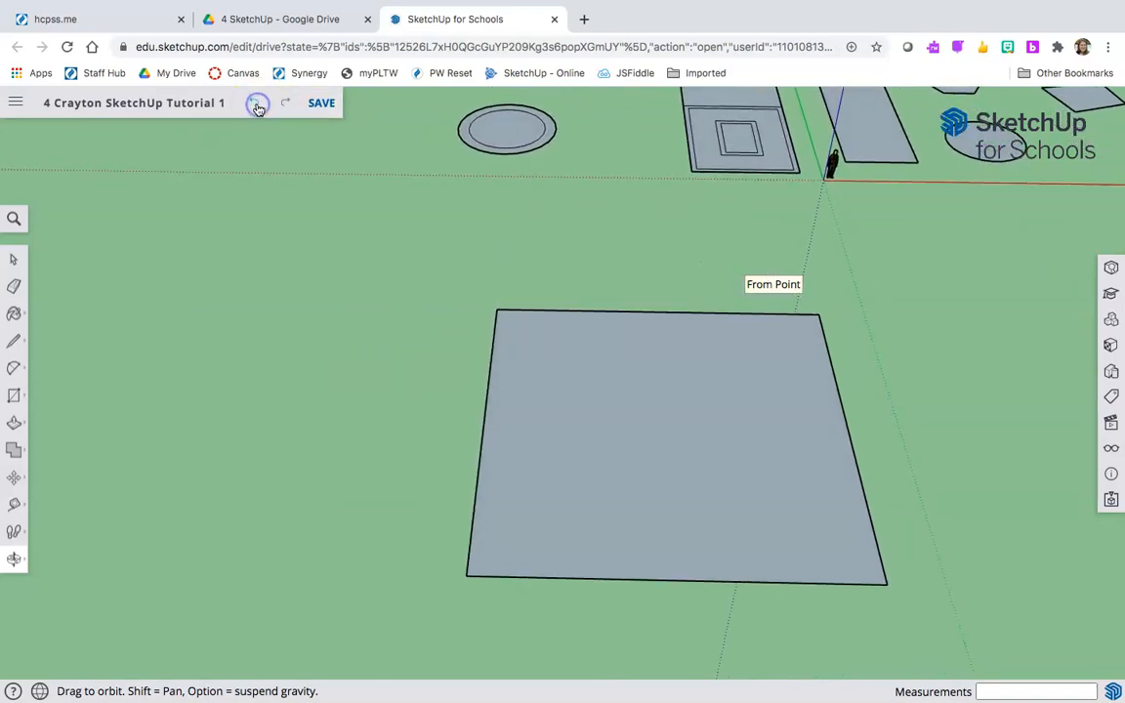
Draw a 2-point arc between the square's two far corners, bulging 12' outward flat on the ground along the green axis
{"action": "key", "text": "a"}
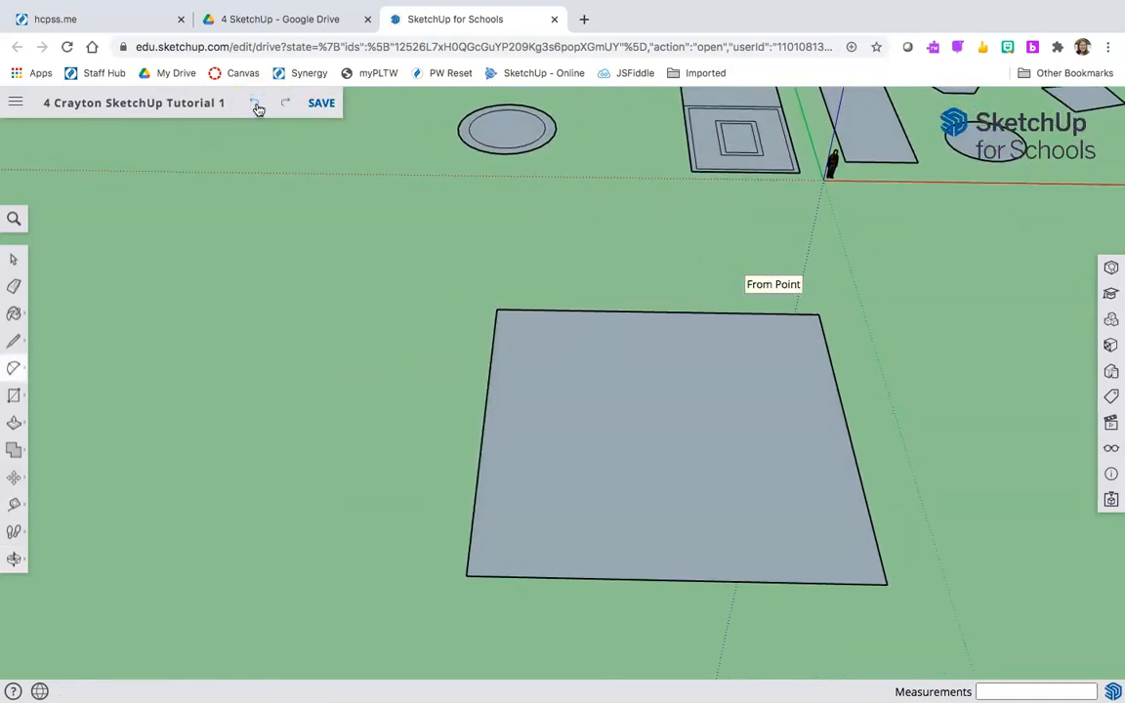
{"action": "left_click", "coordinate": [500, 309]}
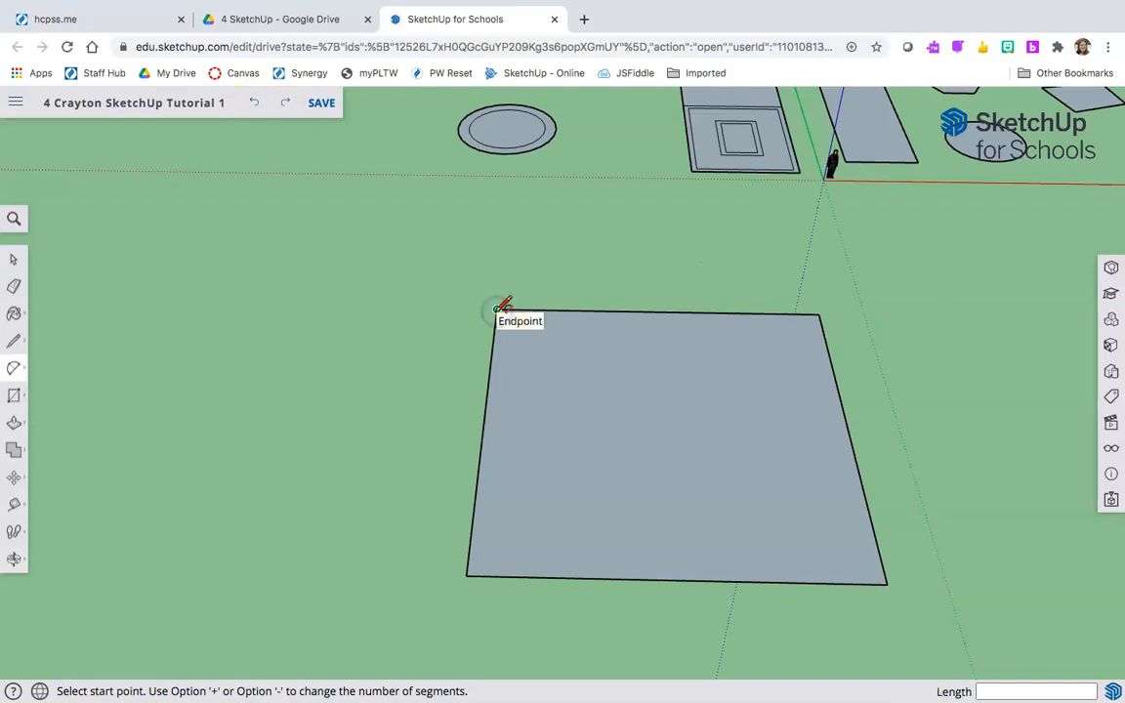
{"action": "left_click", "coordinate": [498, 309]}
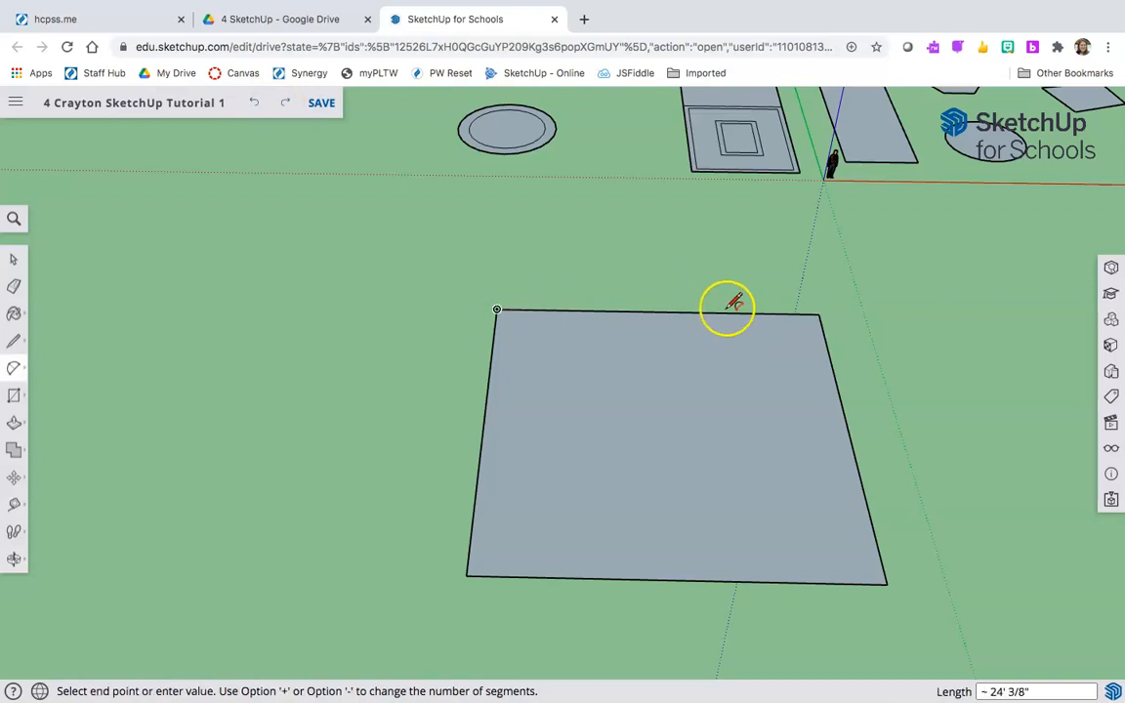
{"action": "left_click", "coordinate": [821, 313]}
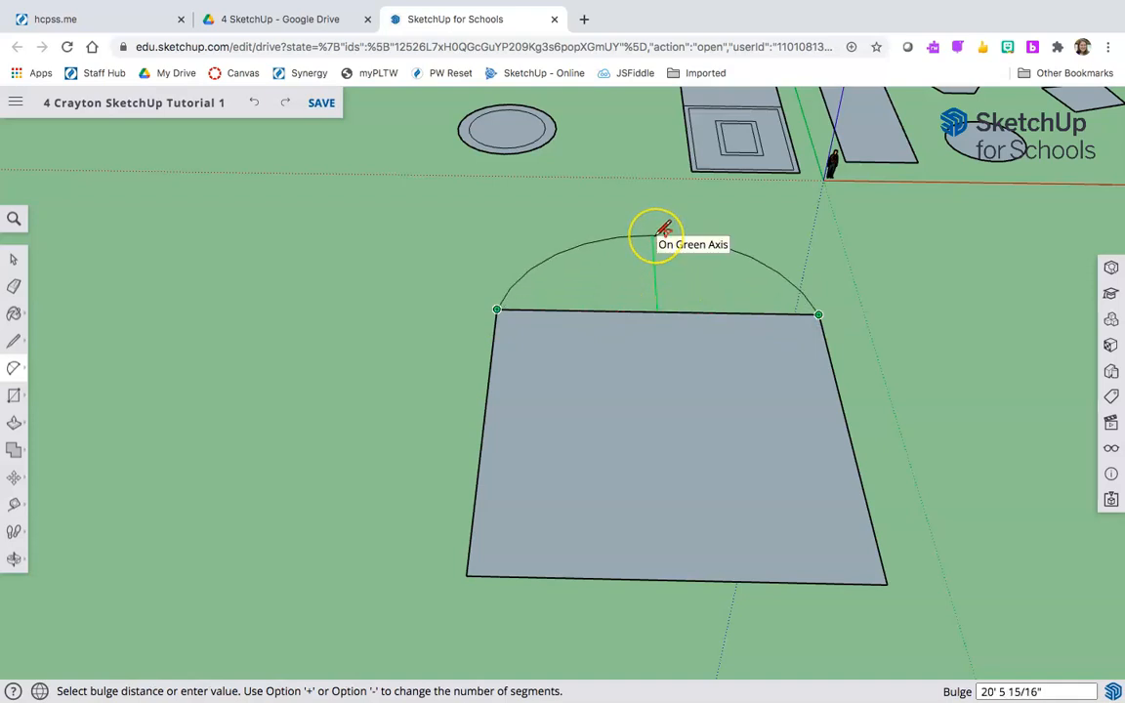
{"action": "left_click", "coordinate": [661, 232]}
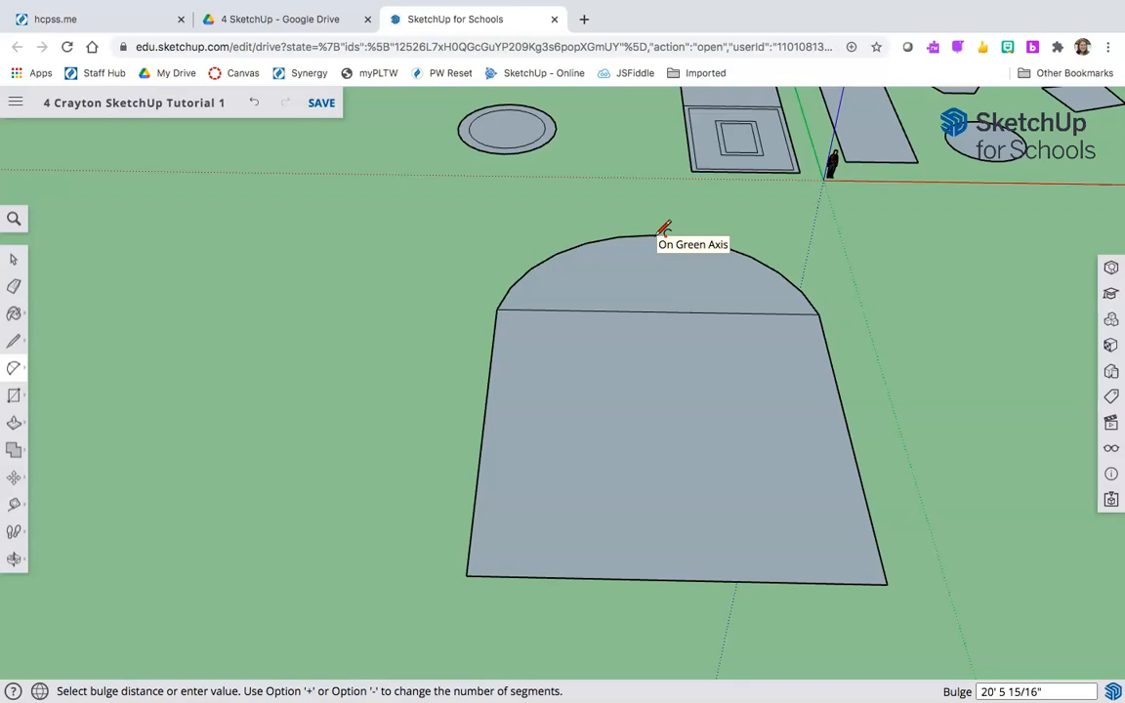
{"action": "type", "text": "12"}
{"action": "key", "text": "Return"}
Draw a 2-point arc from the midpoint of the square's left edge to its near-left corner, bulging 15' outward on the ground
{"action": "key", "text": "o"}
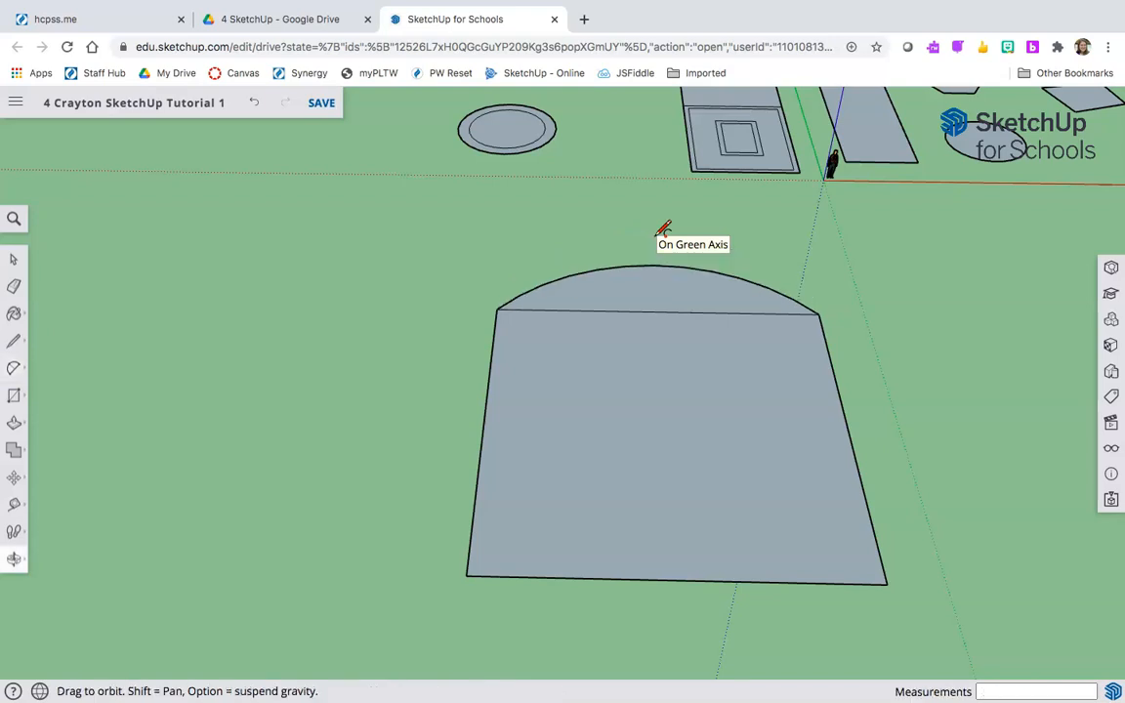
{"action": "mouse_move", "coordinate": [810, 331]}
{"action": "left_mouse_down"}
{"action": "mouse_move", "coordinate": [560, 382]}
{"action": "mouse_move", "coordinate": [365, 256]}
{"action": "mouse_move", "coordinate": [339, 168]}
{"action": "mouse_move", "coordinate": [593, 221]}
{"action": "mouse_move", "coordinate": [786, 294]}
{"action": "mouse_move", "coordinate": [798, 350]}
{"action": "left_mouse_up"}
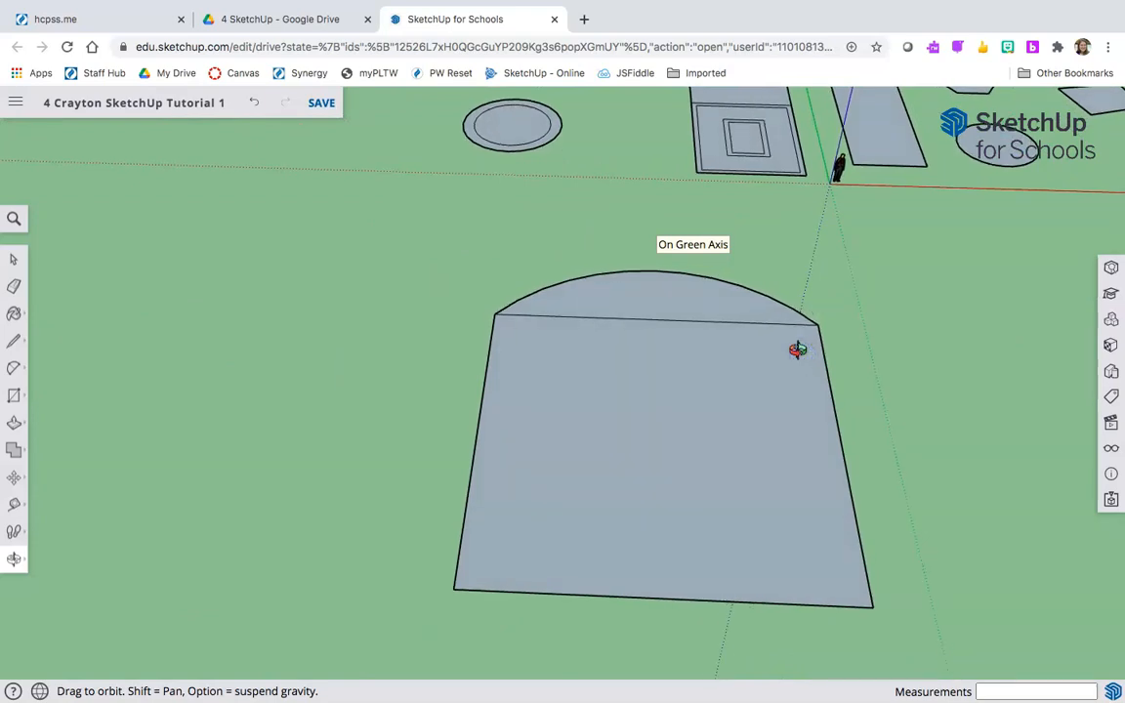
{"action": "left_click_drag", "start_coordinate": [798, 350], "coordinate": [694, 435]}
{"action": "key", "text": "shift"}
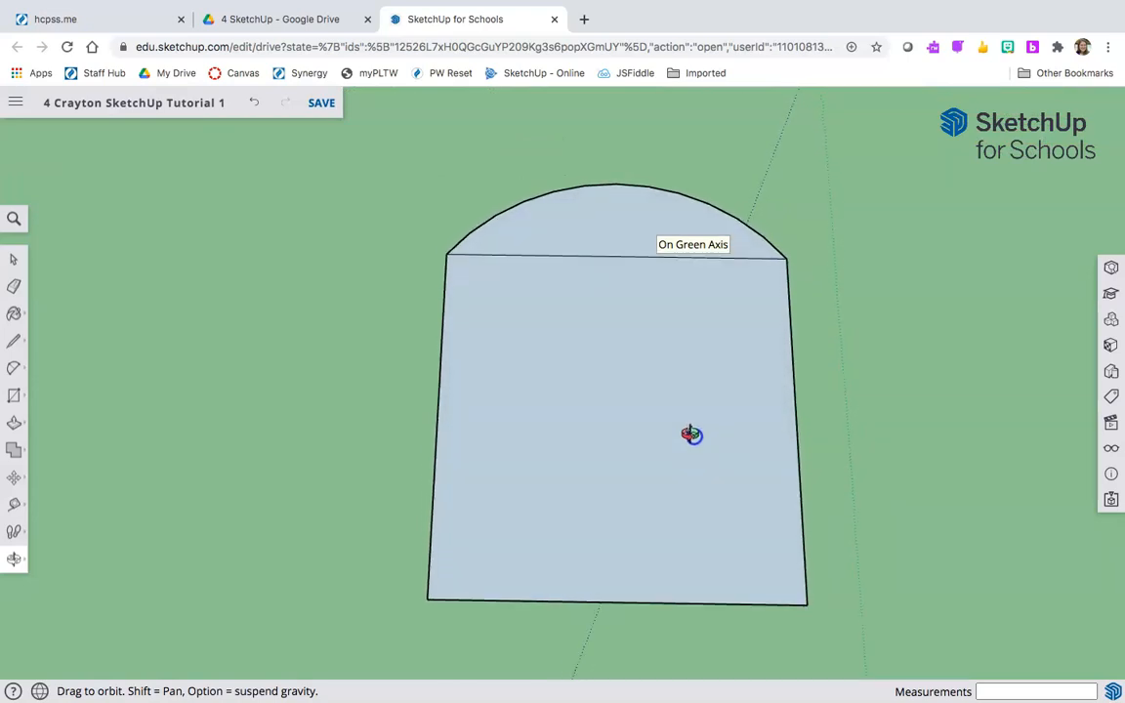
{"action": "key", "text": "a"}
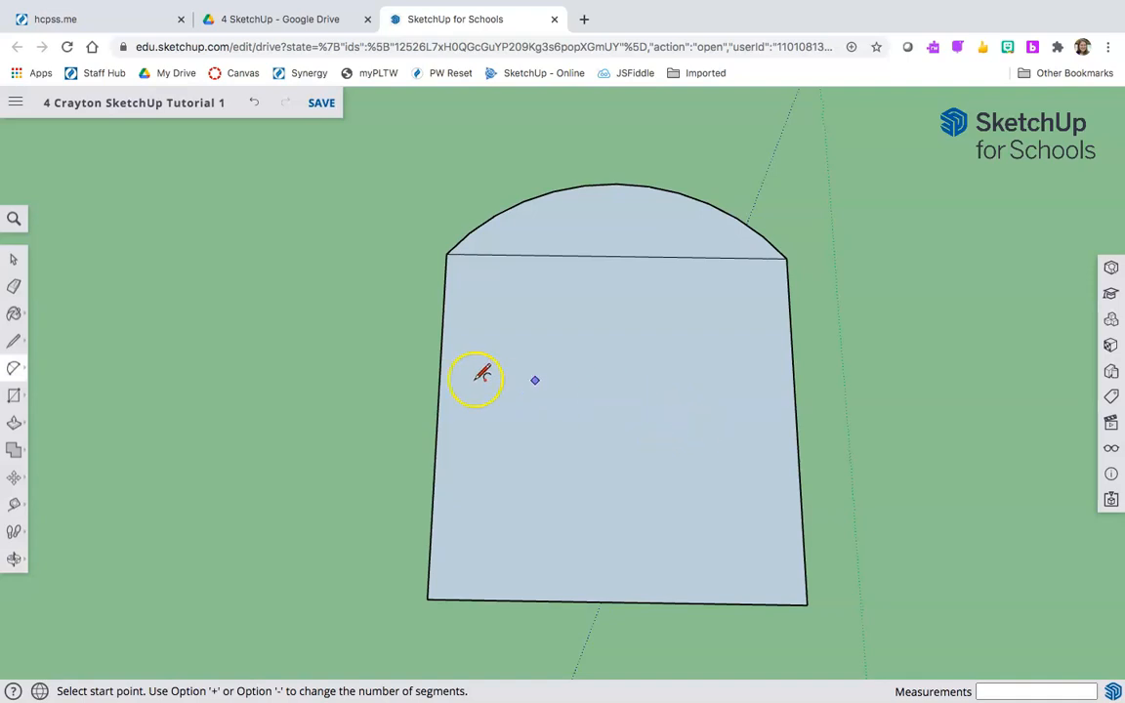
{"action": "left_click", "coordinate": [436, 418]}
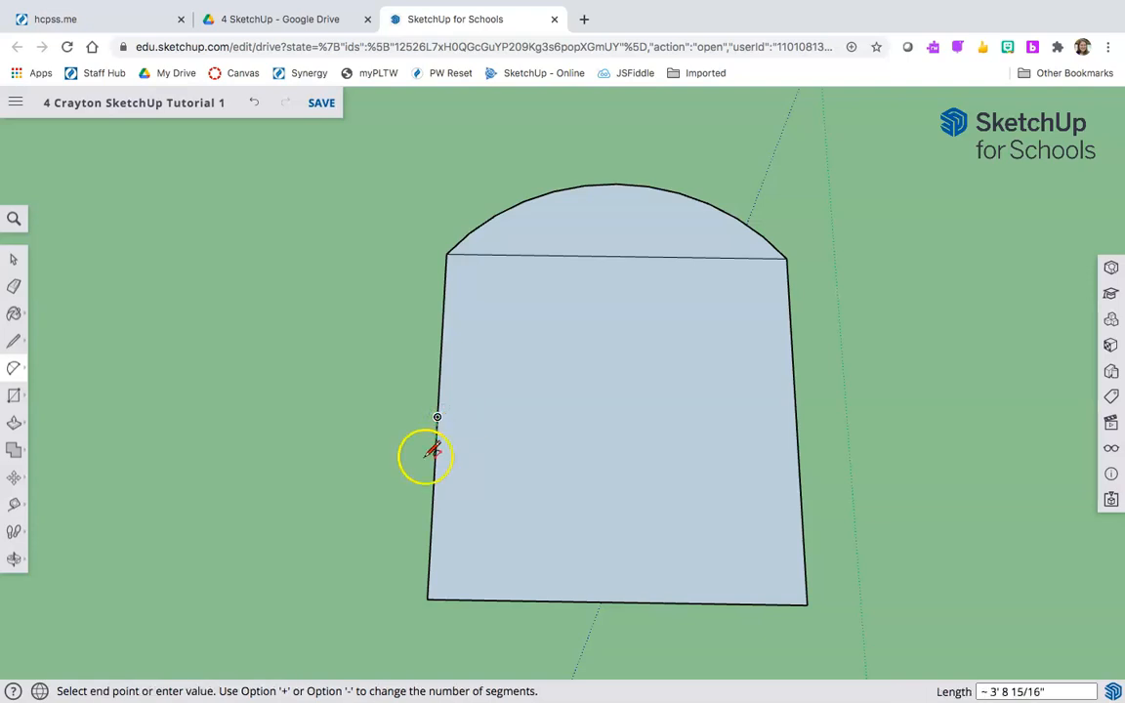
{"action": "left_click", "coordinate": [430, 597]}
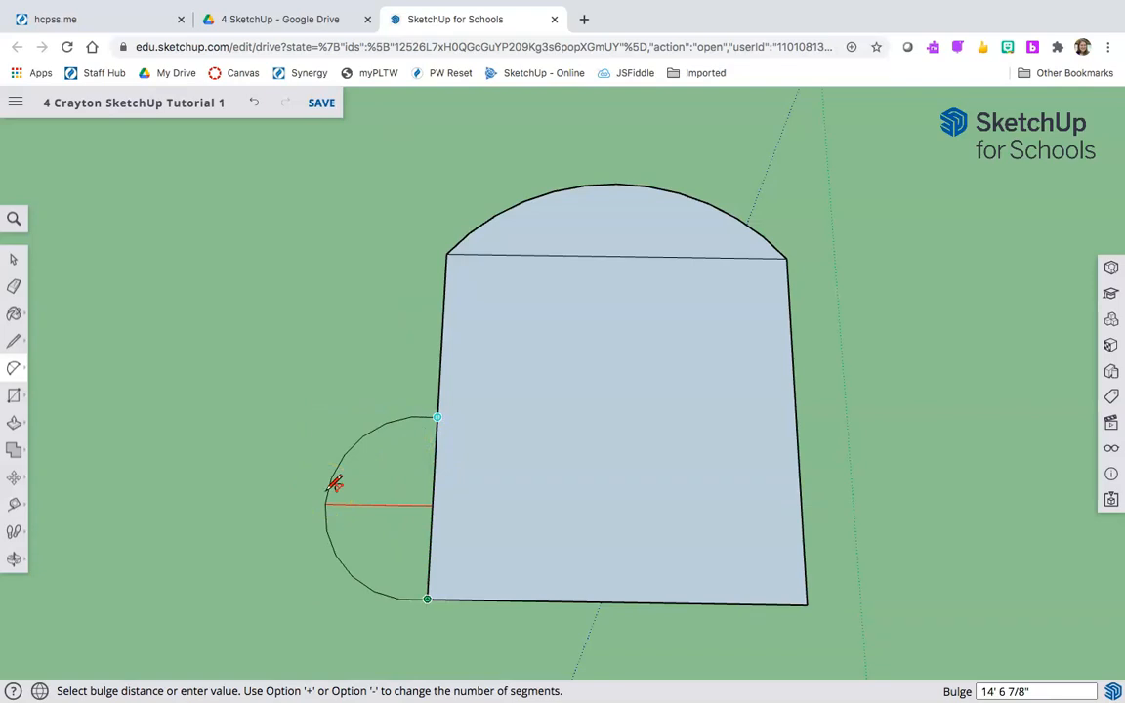
{"action": "left_click", "coordinate": [329, 488]}
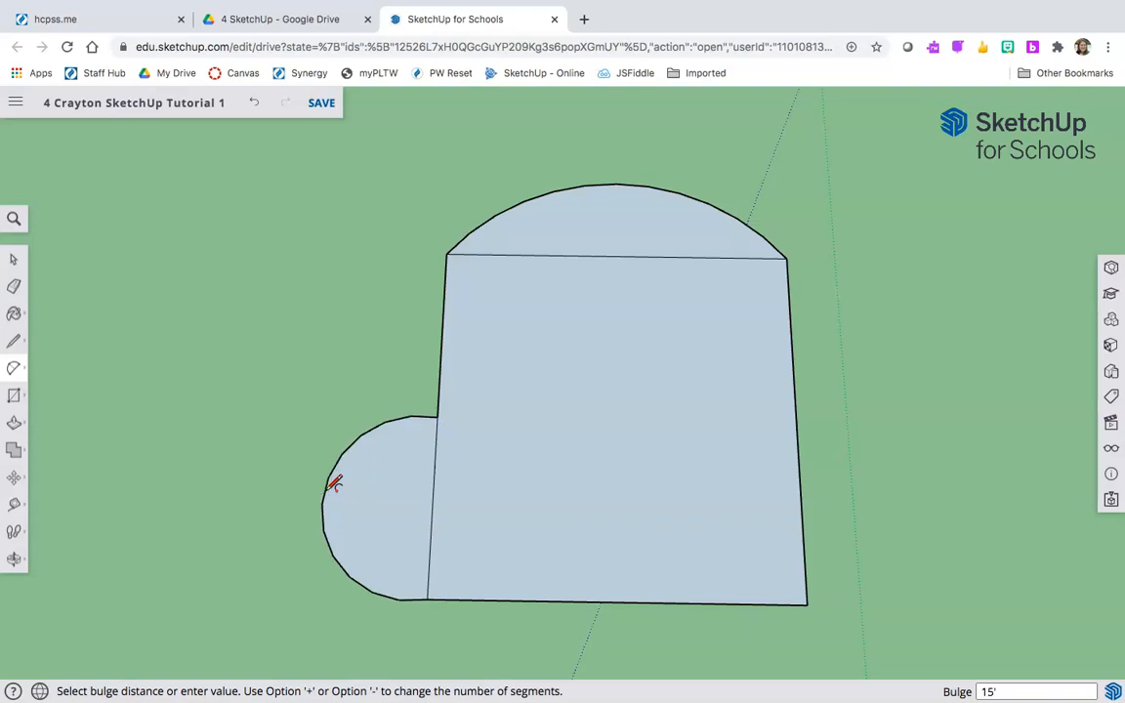
{"action": "left_click", "coordinate": [334, 483]}
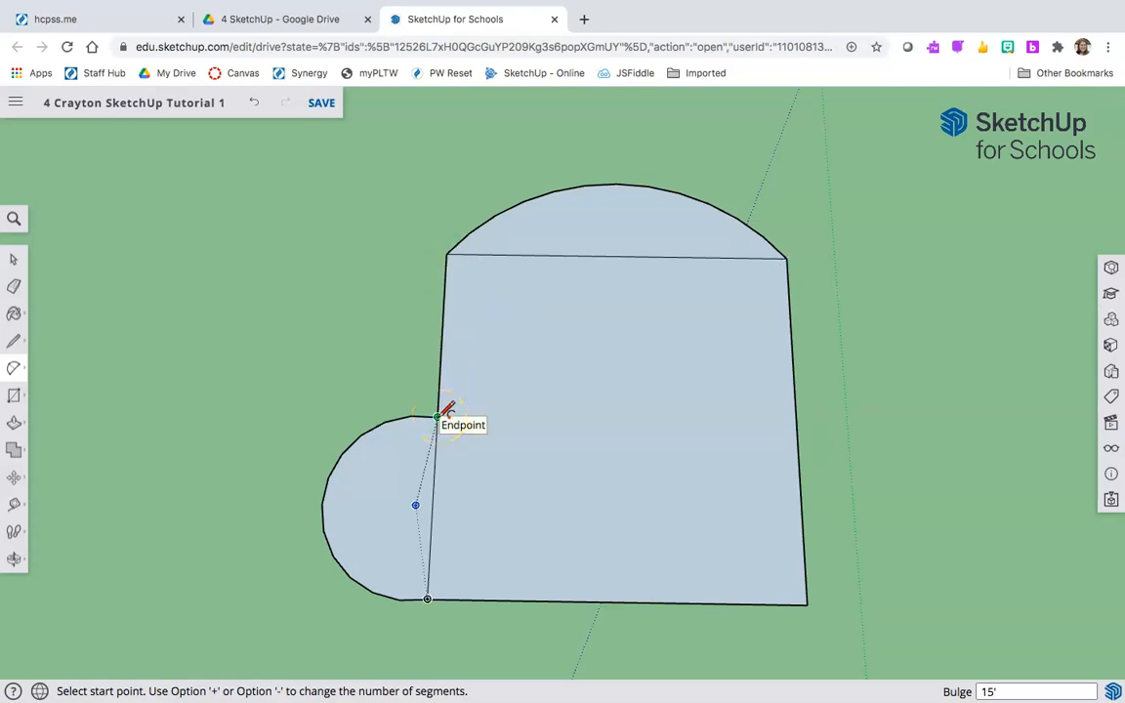
Draw a 2-point arc from the midpoint of the square's left edge to its far-left corner, bulging 10' outward on the ground
{"action": "left_click_drag", "start_coordinate": [437, 417], "coordinate": [448, 253]}
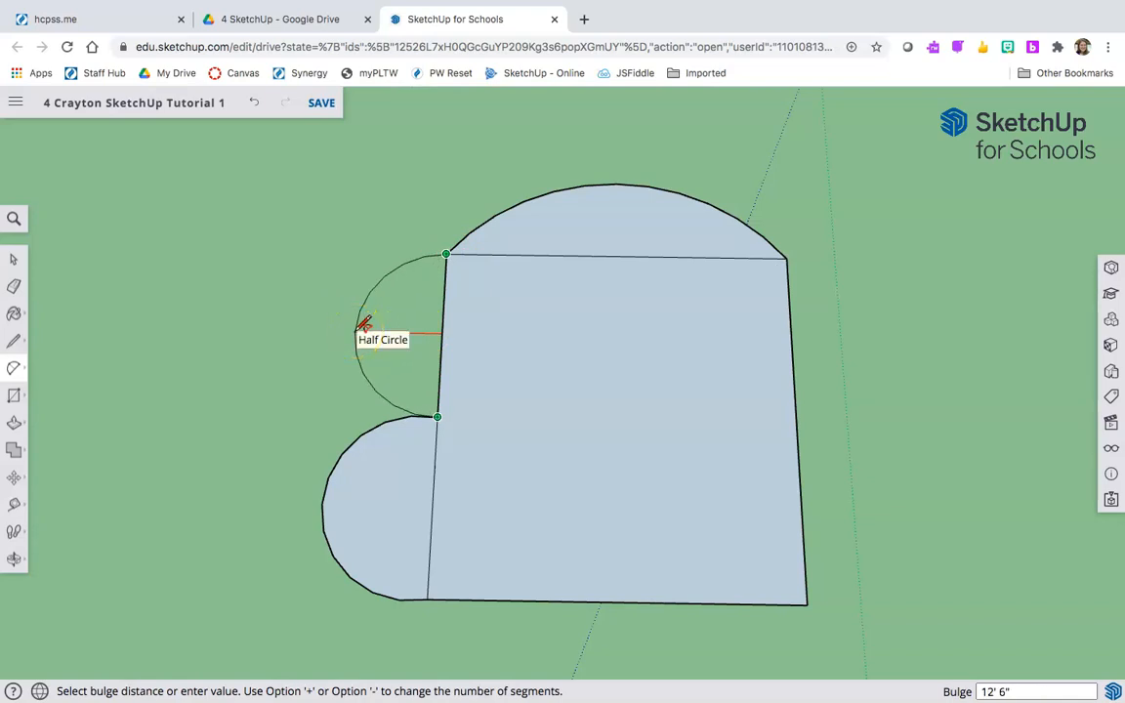
{"action": "left_click", "coordinate": [363, 324]}
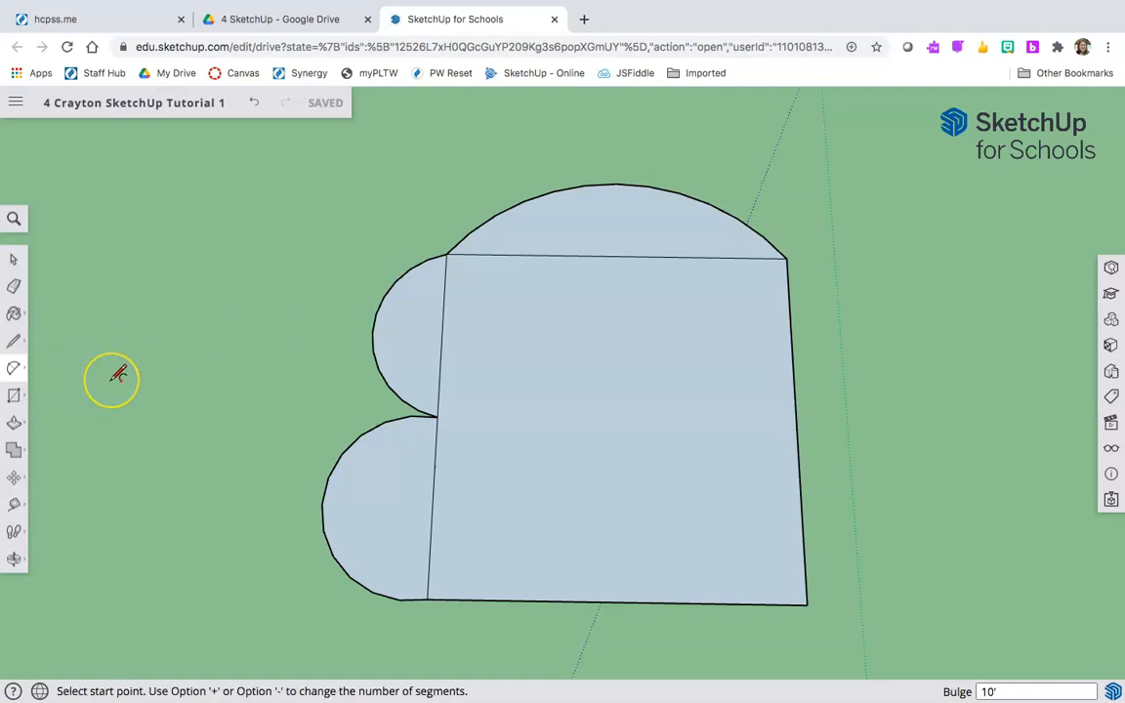
Offset the whole outline of the 10' bulge arc's face 2' inward, including its straight side
{"action": "key", "text": "f"}
{"action": "mouse_move", "coordinate": [15, 425]}
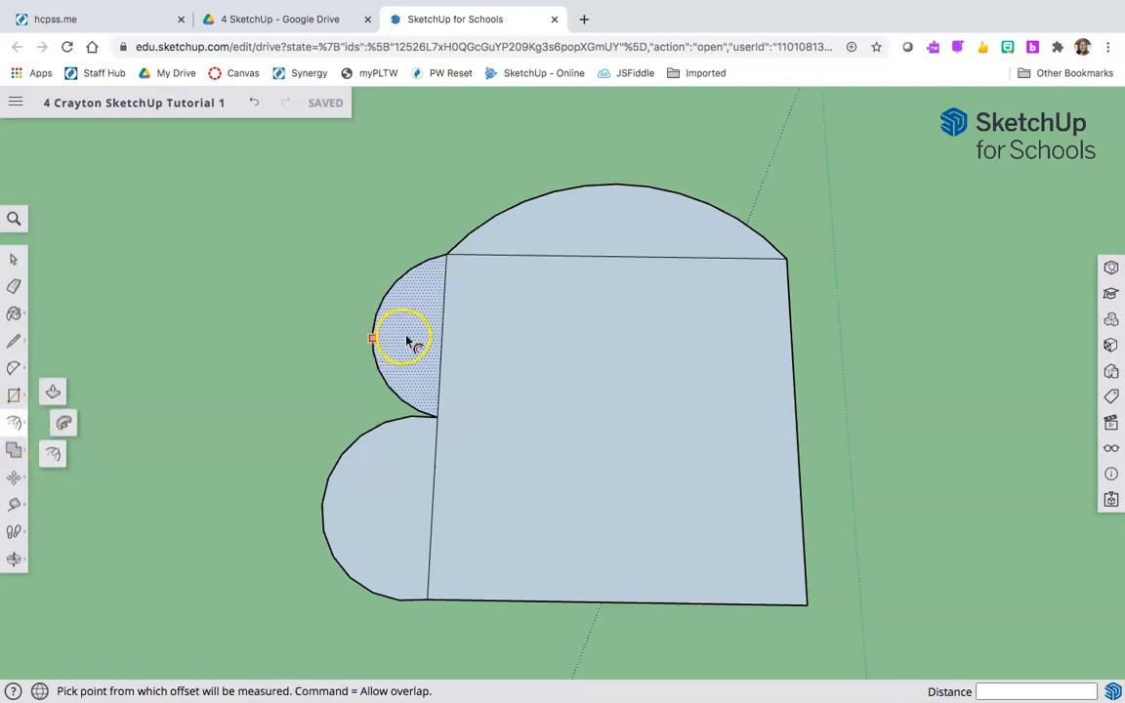
{"action": "key", "text": "space"}
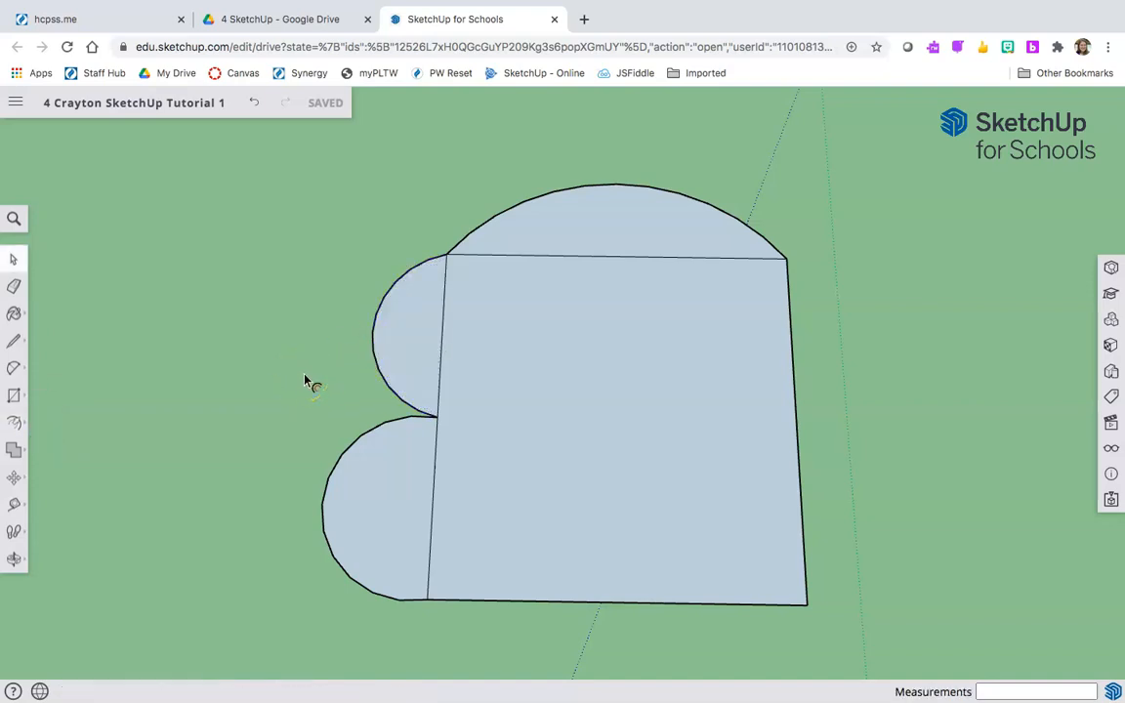
{"action": "key", "text": "f"}
{"action": "left_click", "coordinate": [393, 348]}
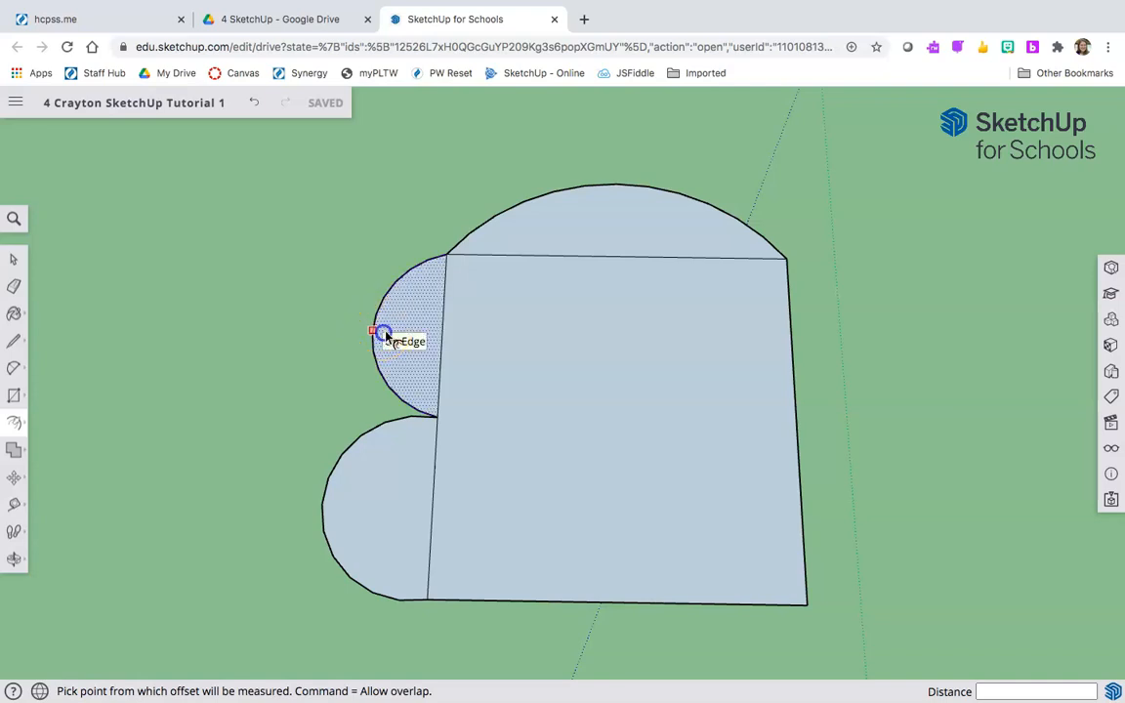
{"action": "left_click", "coordinate": [385, 336]}
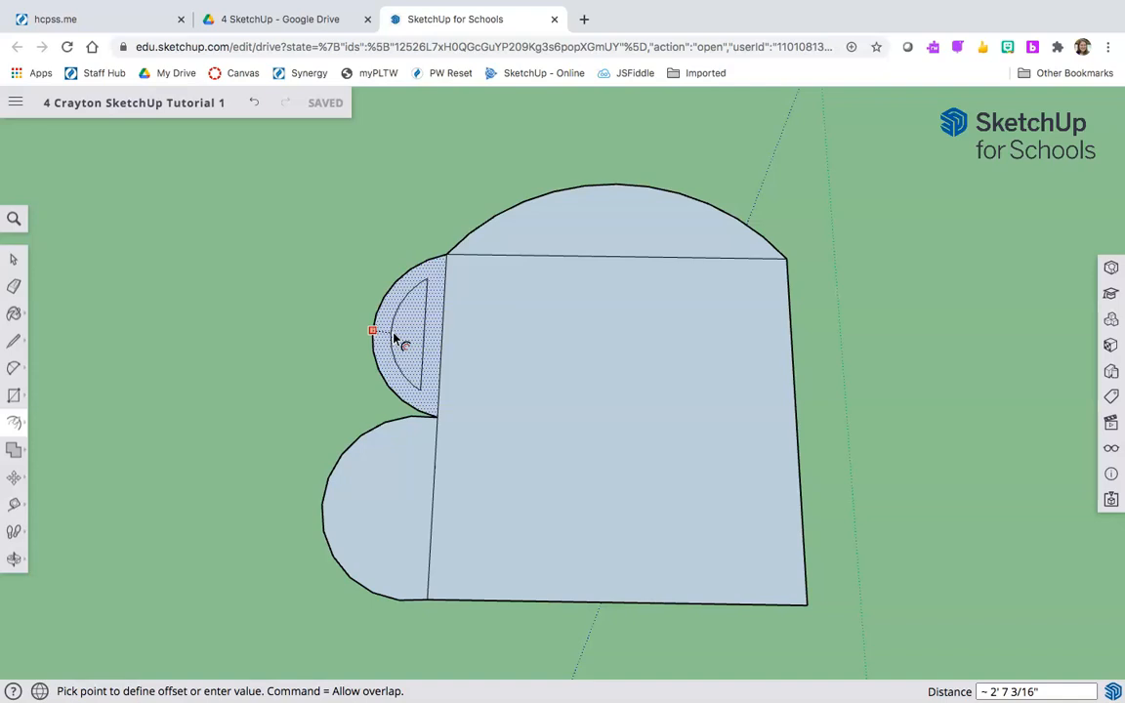
{"action": "left_click", "coordinate": [395, 338]}
{"action": "type", "text": "2"}
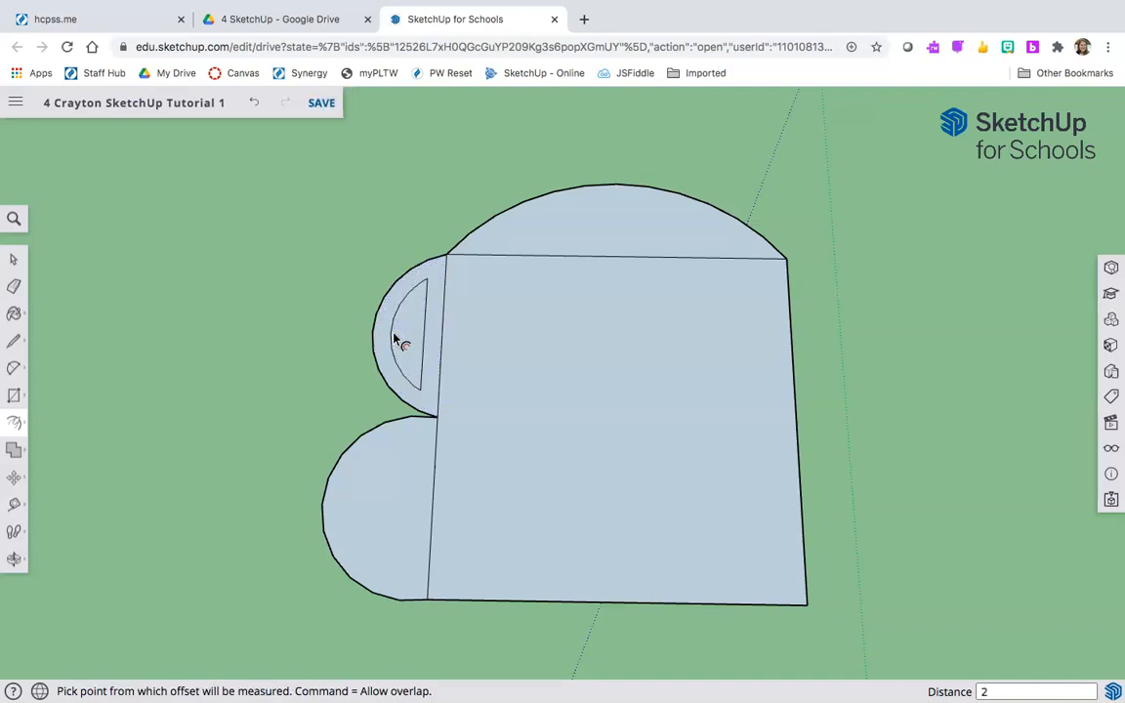
{"action": "key", "text": "Return"}
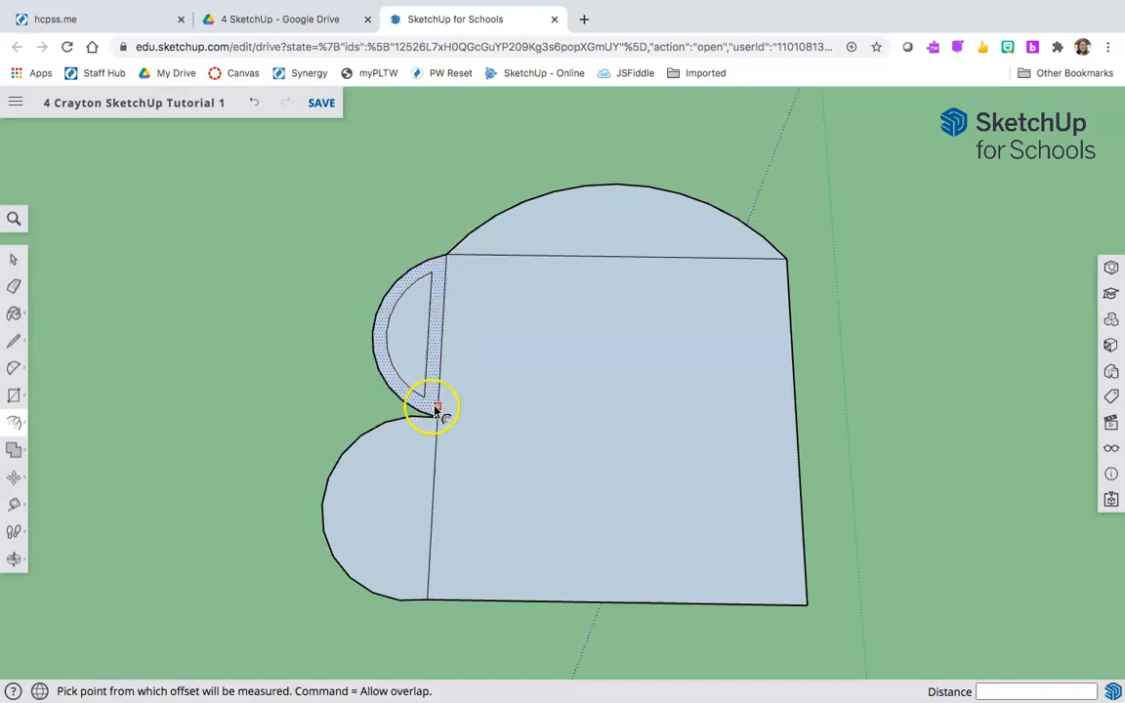
Offset only the curved edge of the 15' bulge arc 2' inward, leaving out its straight side
{"action": "left_click", "coordinate": [335, 467]}
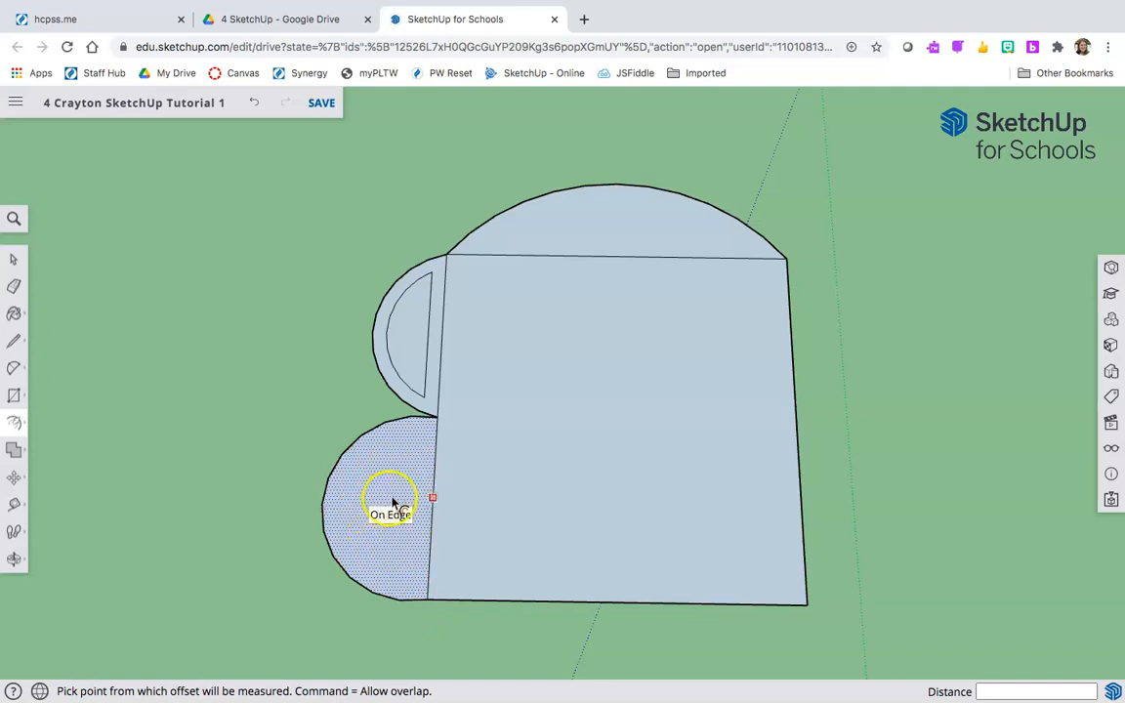
{"action": "left_click", "coordinate": [323, 503]}
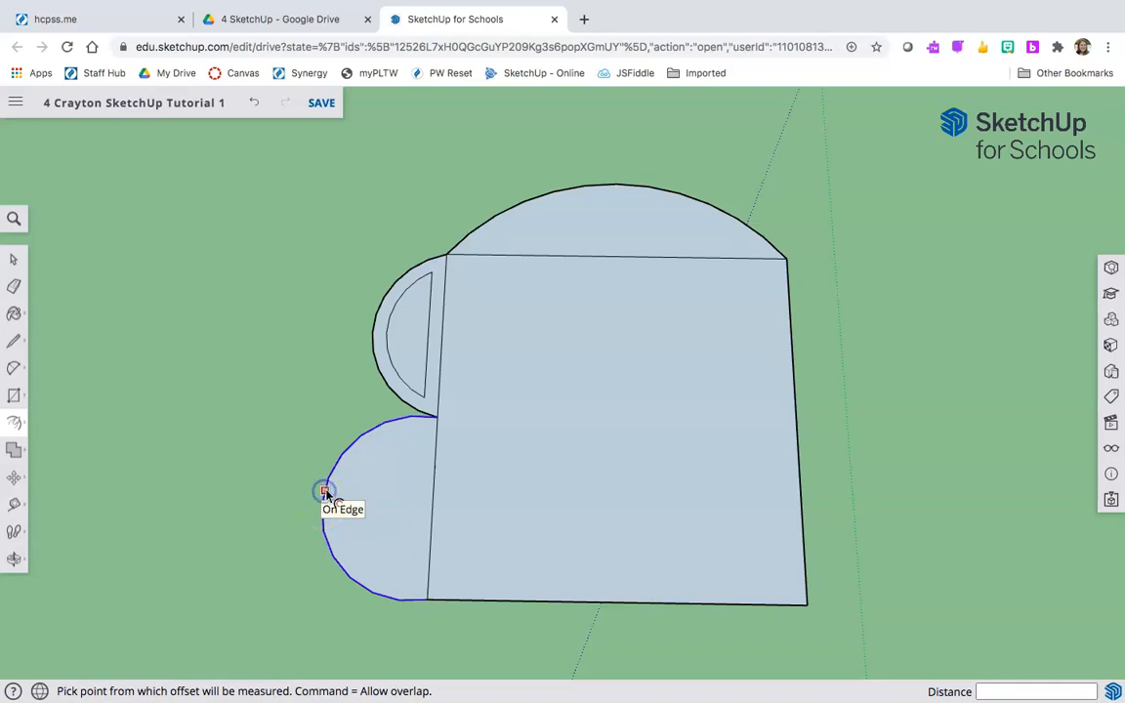
{"action": "left_click", "coordinate": [325, 491]}
{"action": "left_click", "coordinate": [345, 495]}
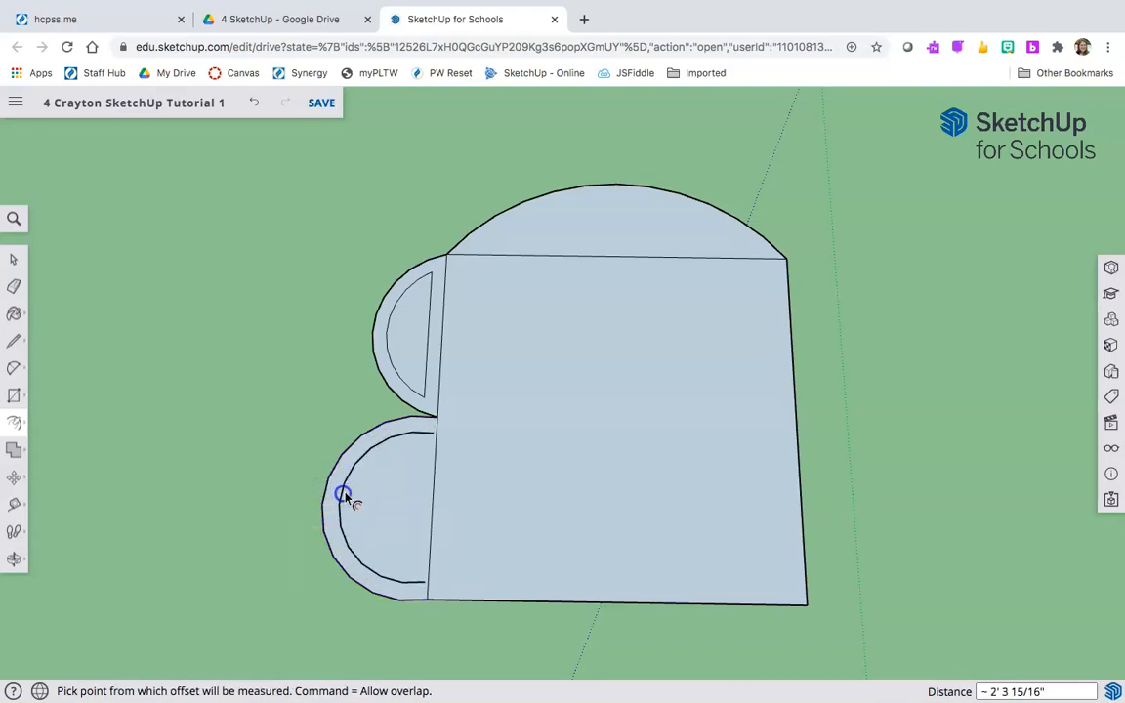
{"action": "type", "text": "2'"}
{"action": "key", "text": "Return"}
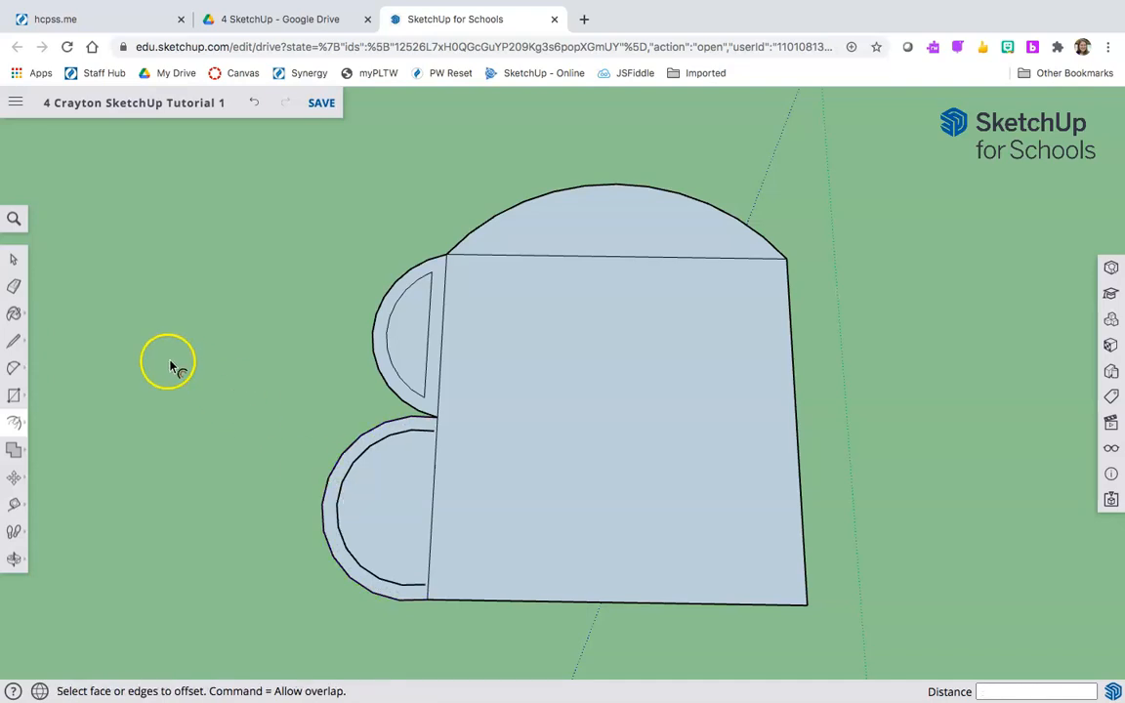
Select the faces inside the two left-side arcs in turn to check how each offset divides them, and clear the selection
{"action": "left_click", "coordinate": [14, 260]}
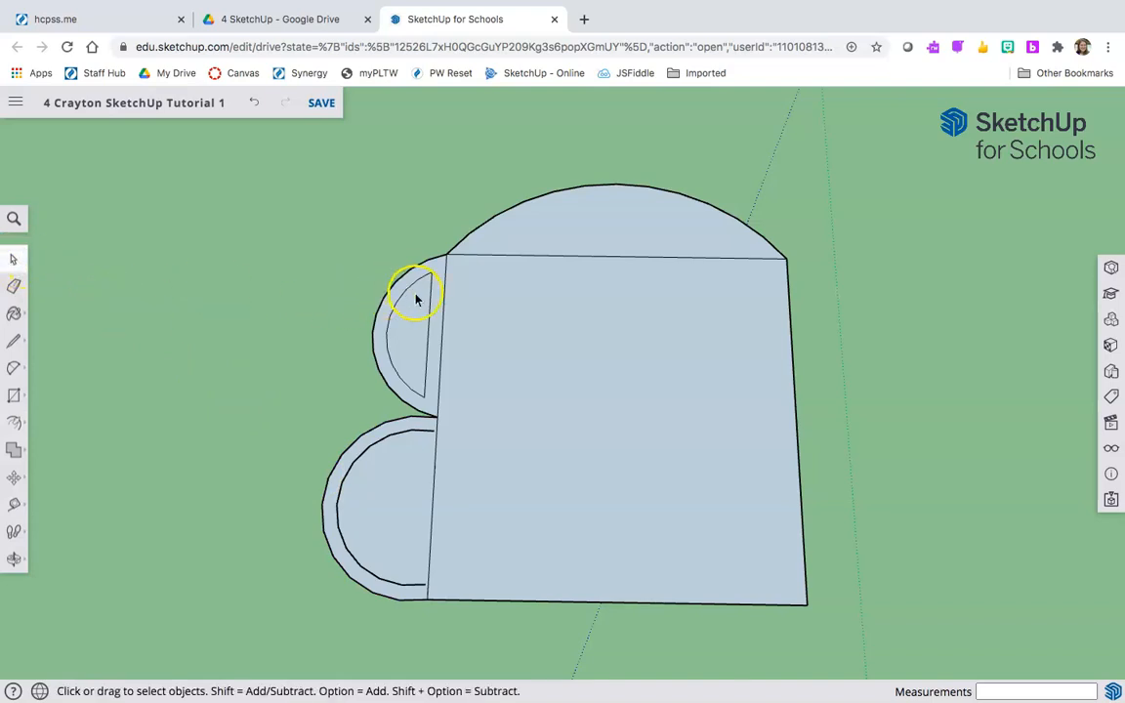
{"action": "left_click", "coordinate": [411, 330]}
{"action": "left_click", "coordinate": [434, 325]}
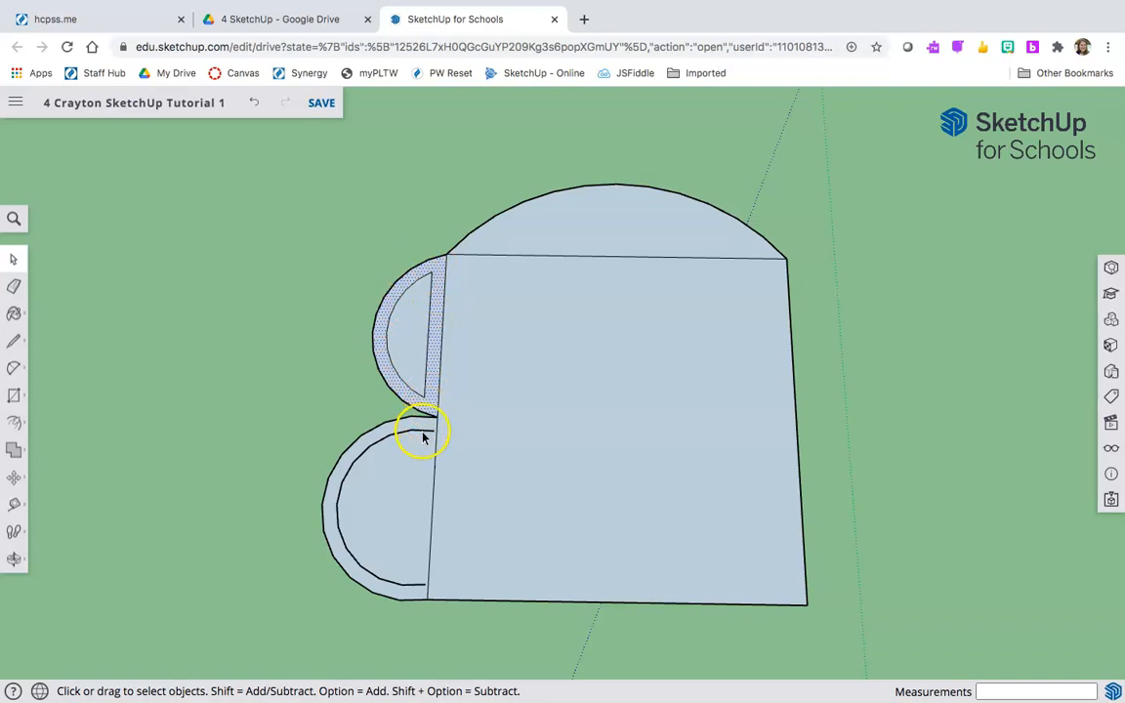
{"action": "left_click", "coordinate": [395, 493]}
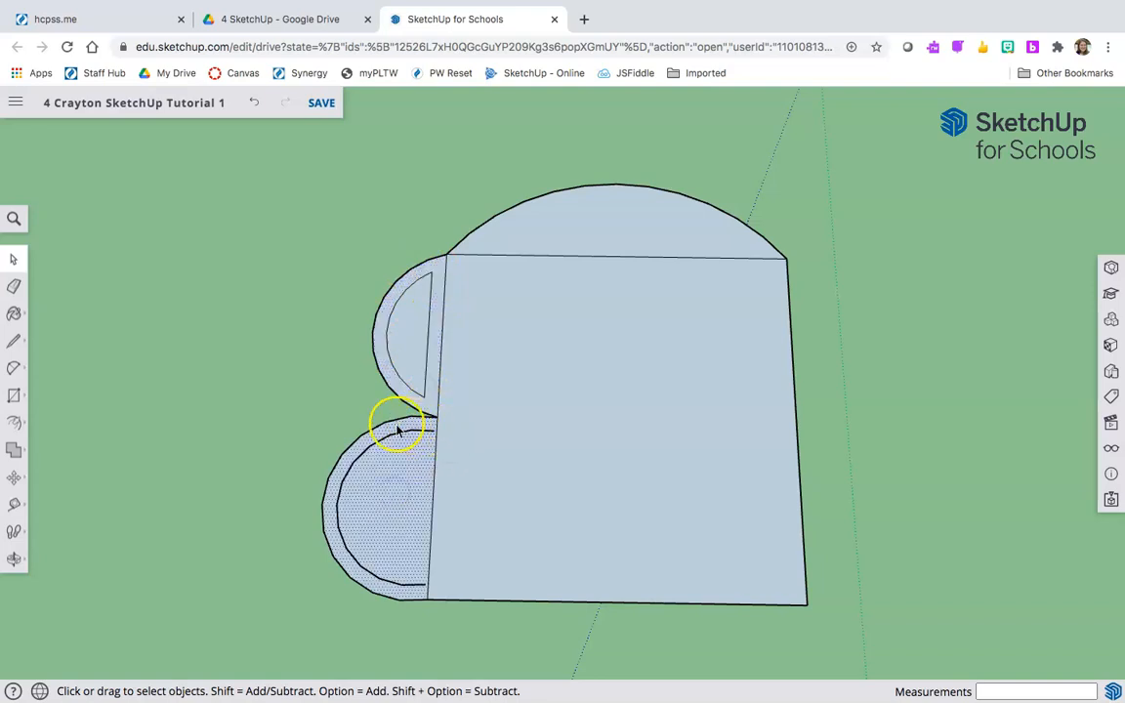
{"action": "left_click", "coordinate": [260, 456]}
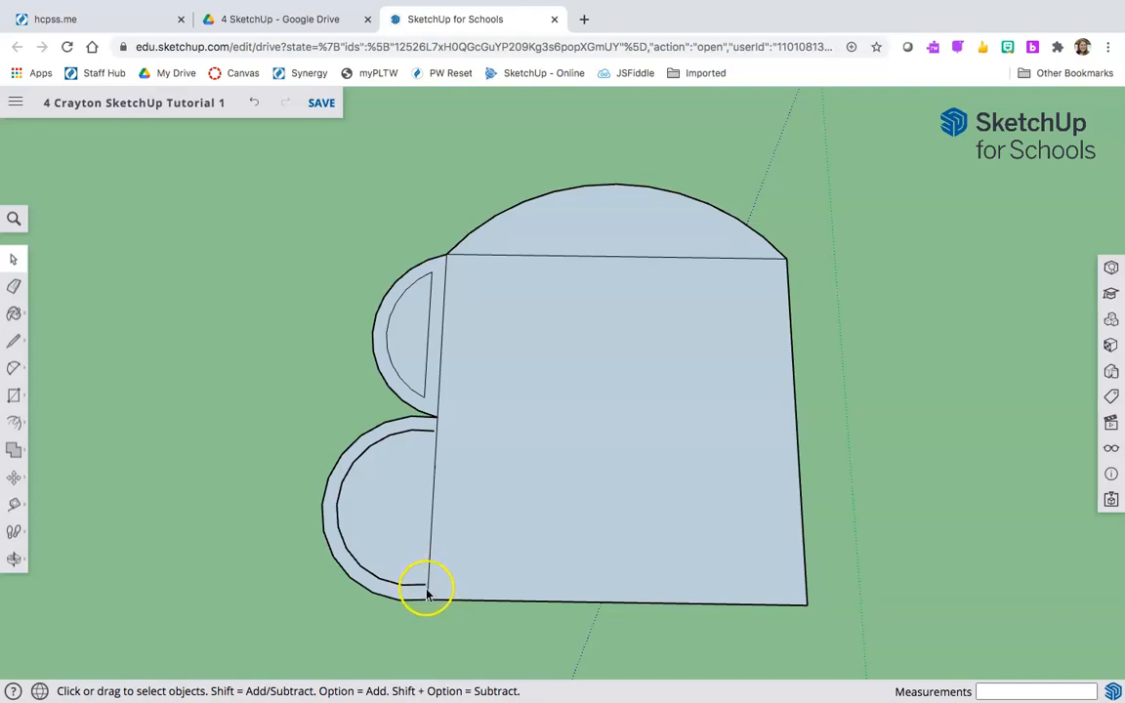
Draw a line from the near end of the open offset arc across the gap to the square's left edge
{"action": "scroll", "coordinate": [427, 592], "scroll_direction": "up", "scroll_amount": 4}
{"action": "scroll", "coordinate": [427, 594], "scroll_direction": "up", "scroll_amount": 3}
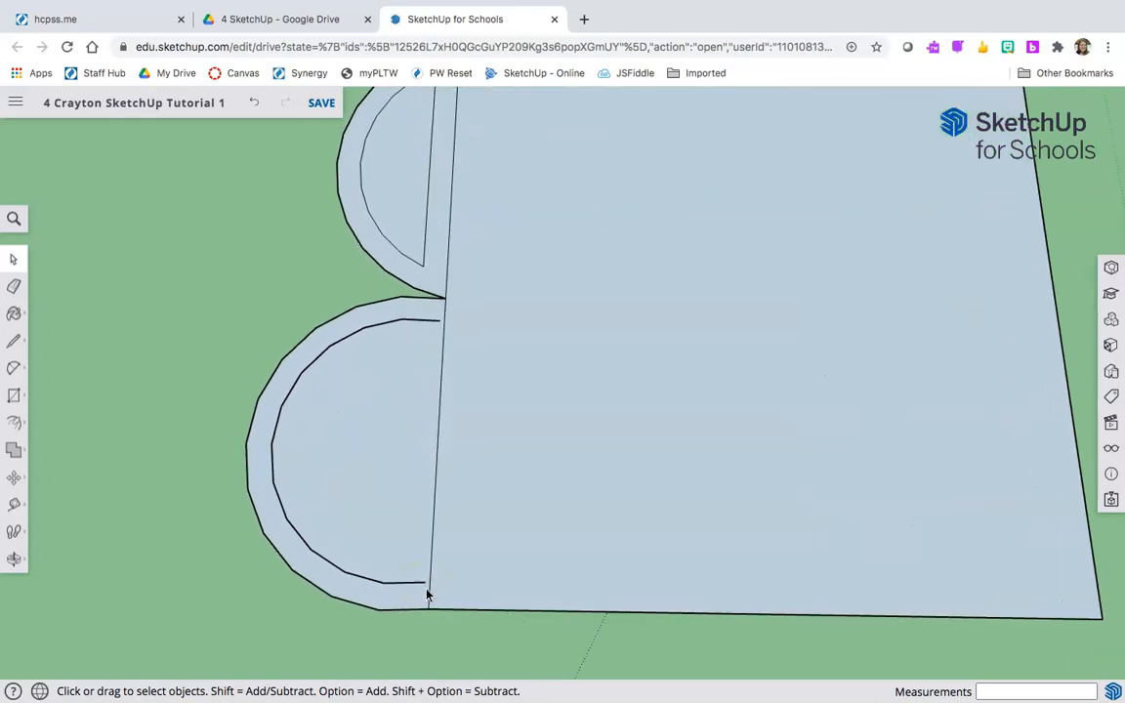
{"action": "key", "text": "z"}
{"action": "left_click_drag", "start_coordinate": [432, 572], "coordinate": [407, 570]}
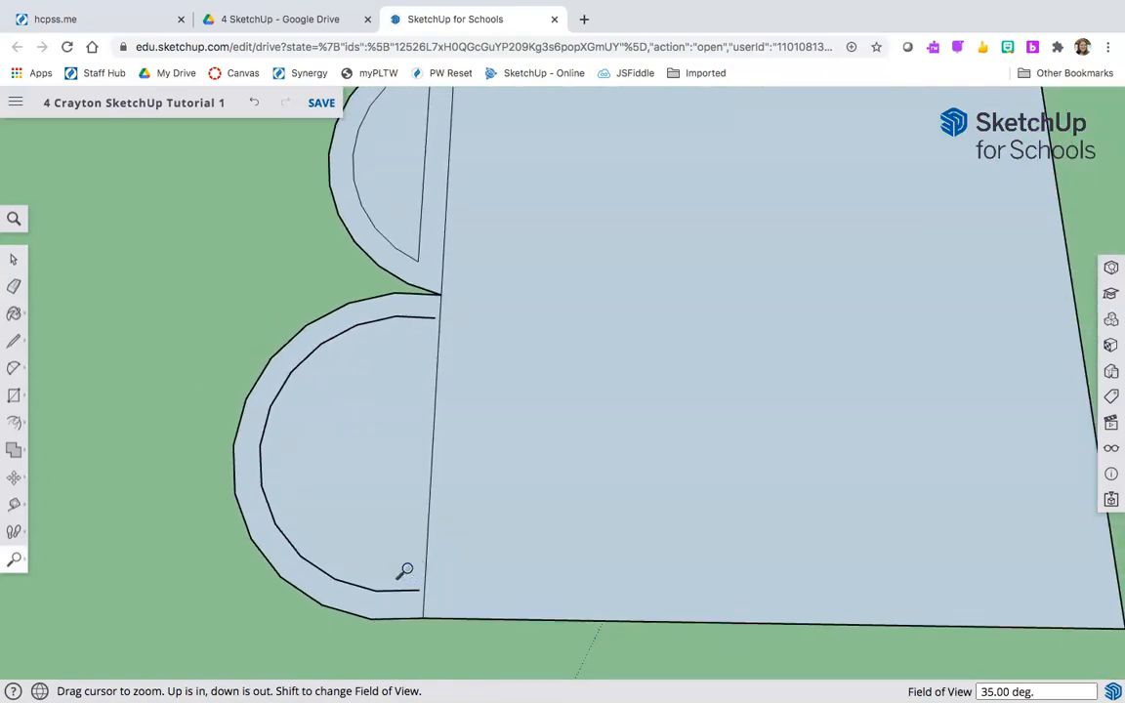
{"action": "key", "text": "space"}
{"action": "left_click", "coordinate": [411, 607]}
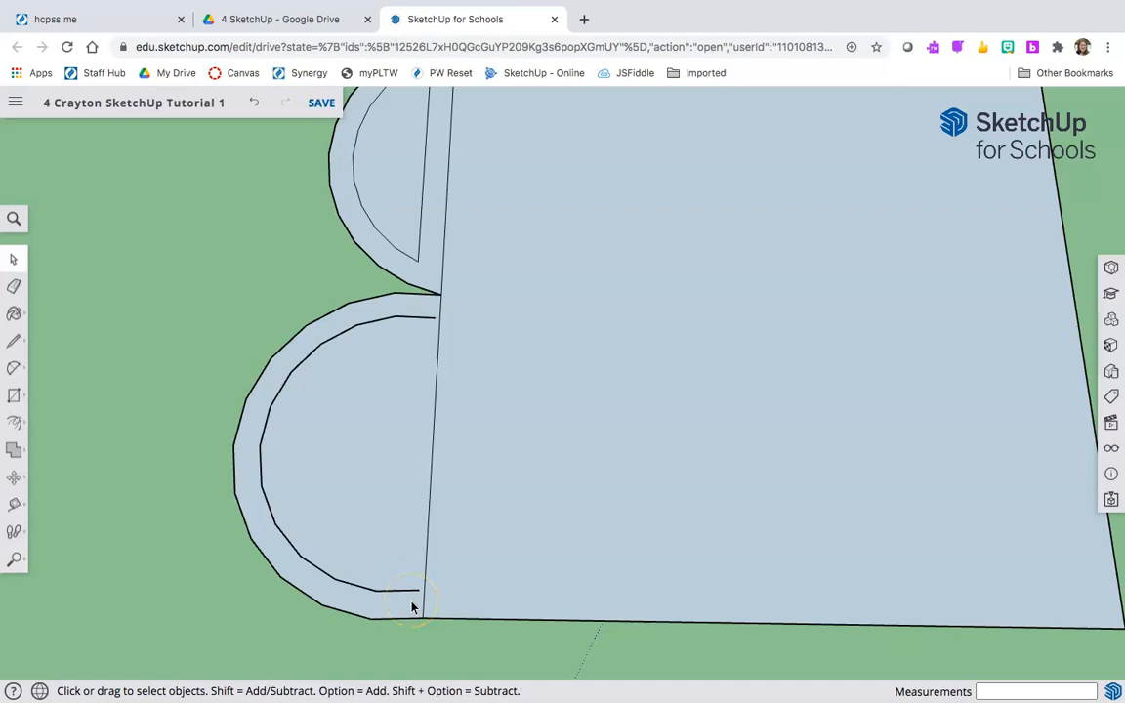
{"action": "scroll", "coordinate": [411, 607], "scroll_direction": "up", "scroll_amount": 10}
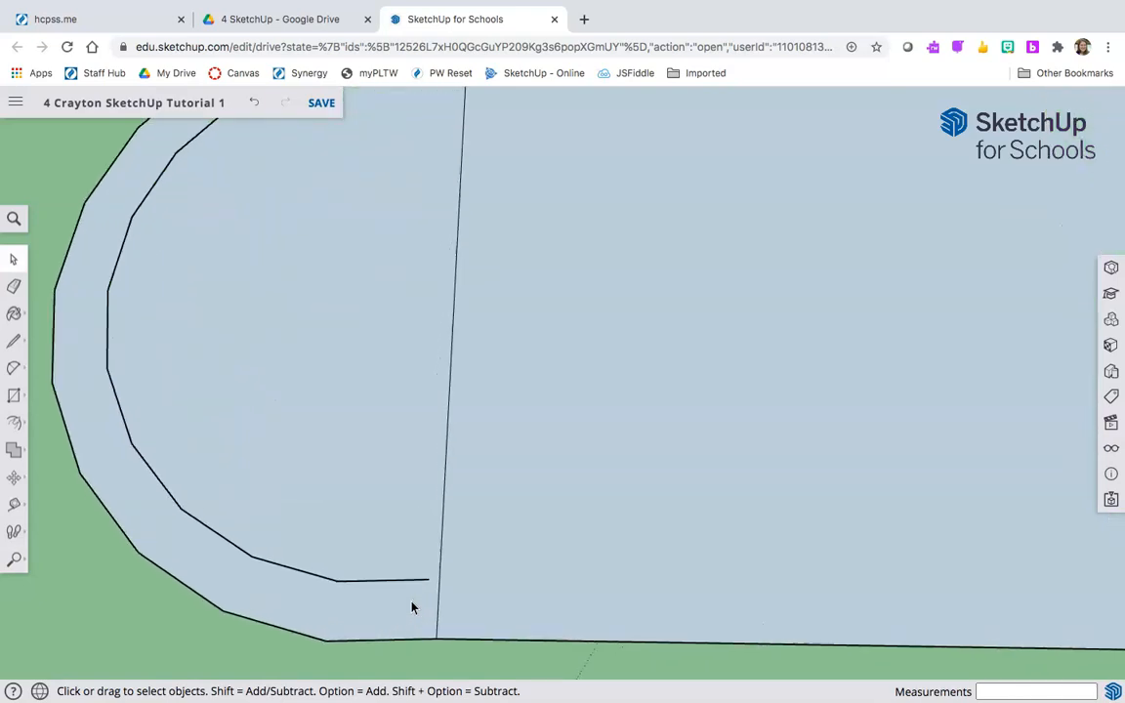
{"action": "scroll", "coordinate": [411, 607], "scroll_direction": "up", "scroll_amount": 5}
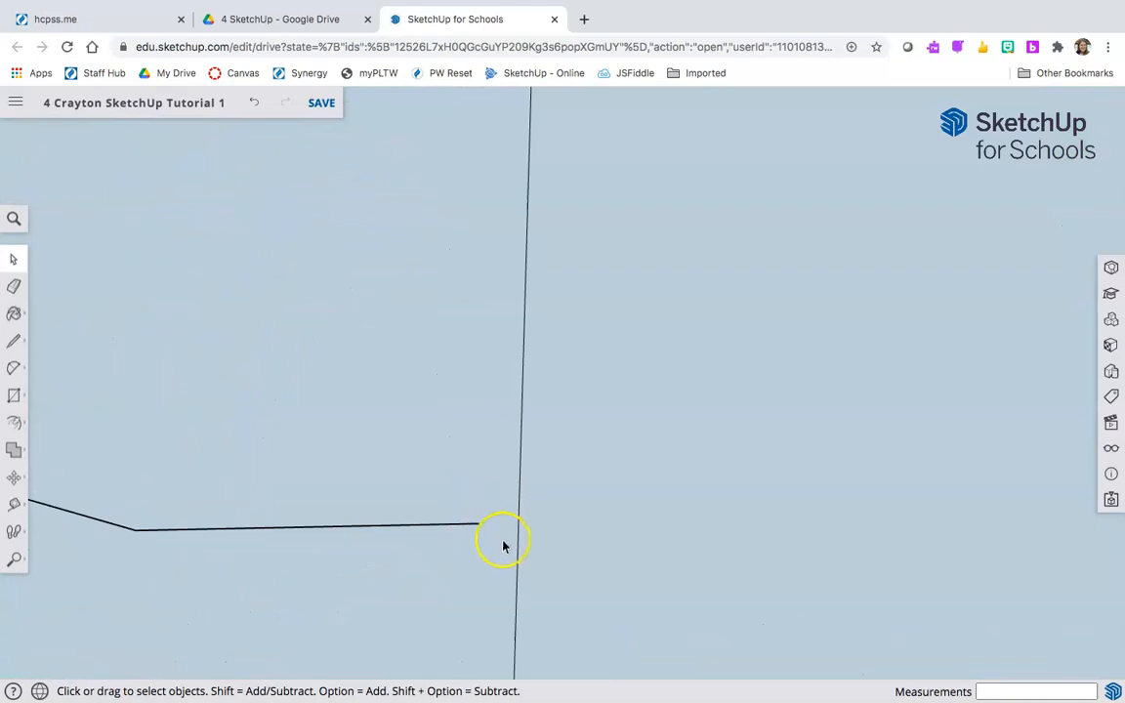
{"action": "key", "text": "l"}
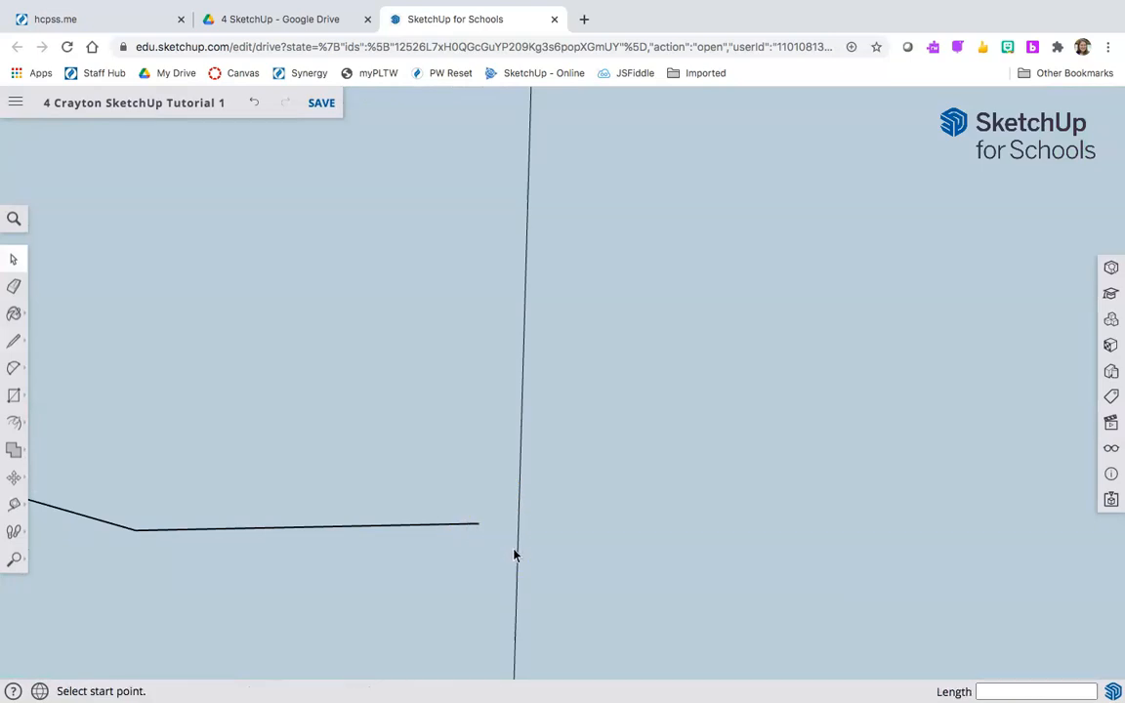
{"action": "left_click", "coordinate": [479, 523]}
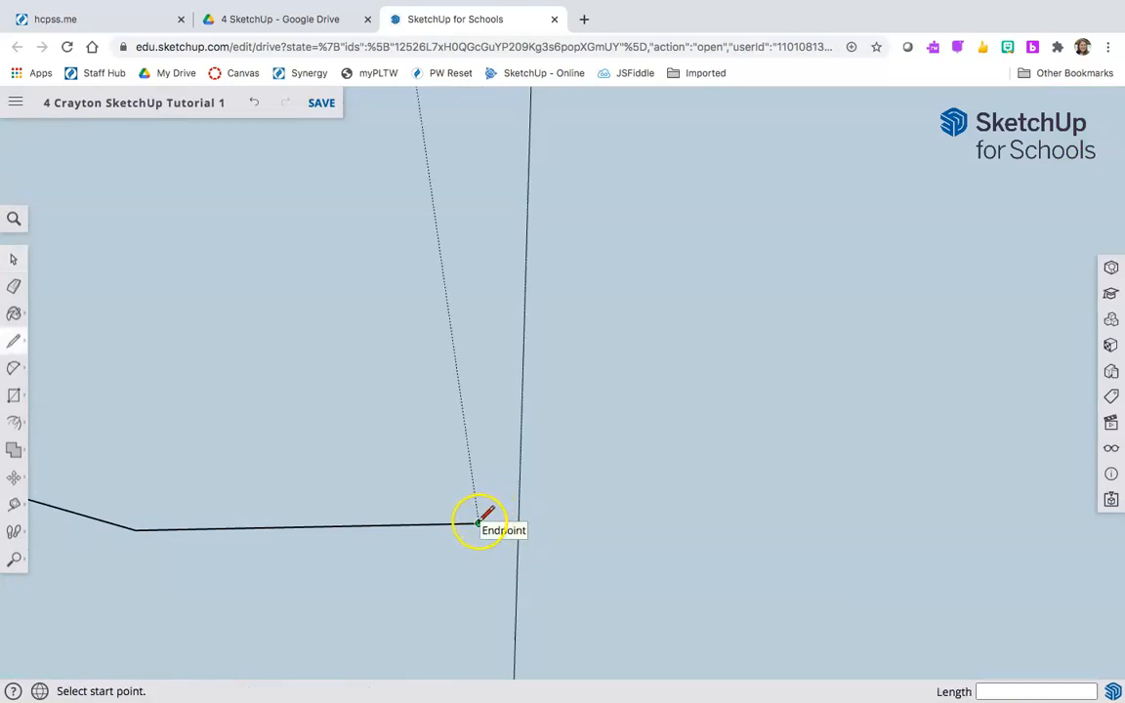
{"action": "left_click", "coordinate": [518, 524]}
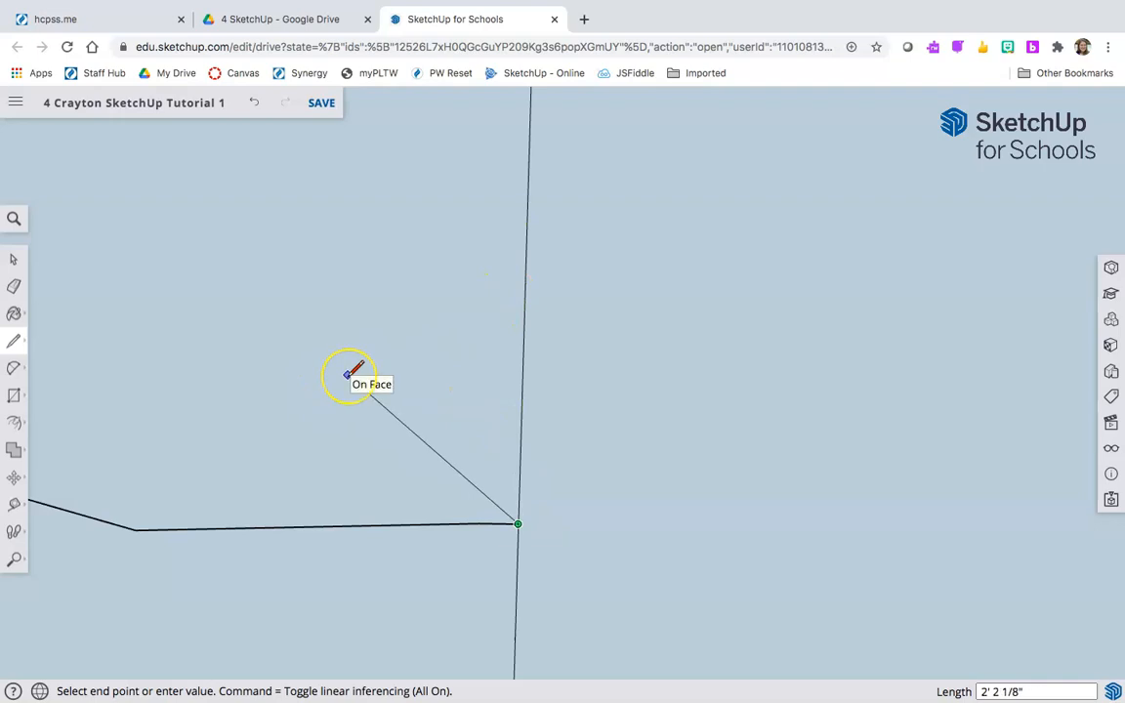
{"action": "key", "text": "Escape"}
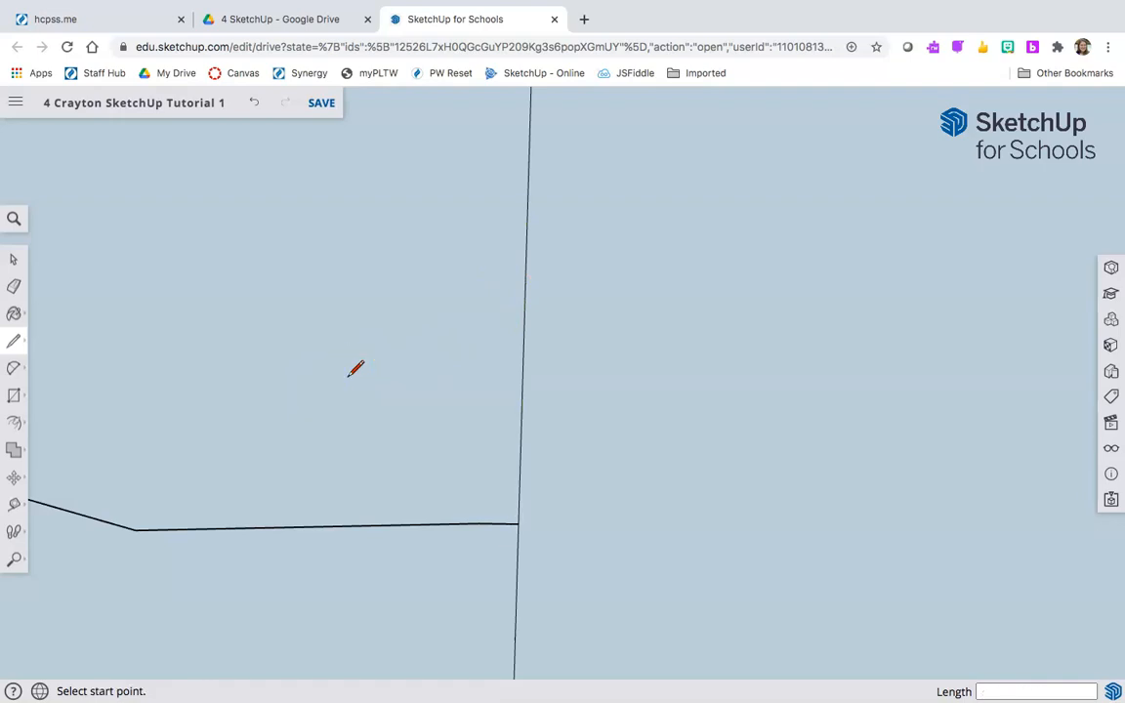
Close the offset arc's far end with a line from its endpoint to the square's left edge
{"action": "scroll", "coordinate": [354, 369], "scroll_direction": "down", "scroll_amount": 5}
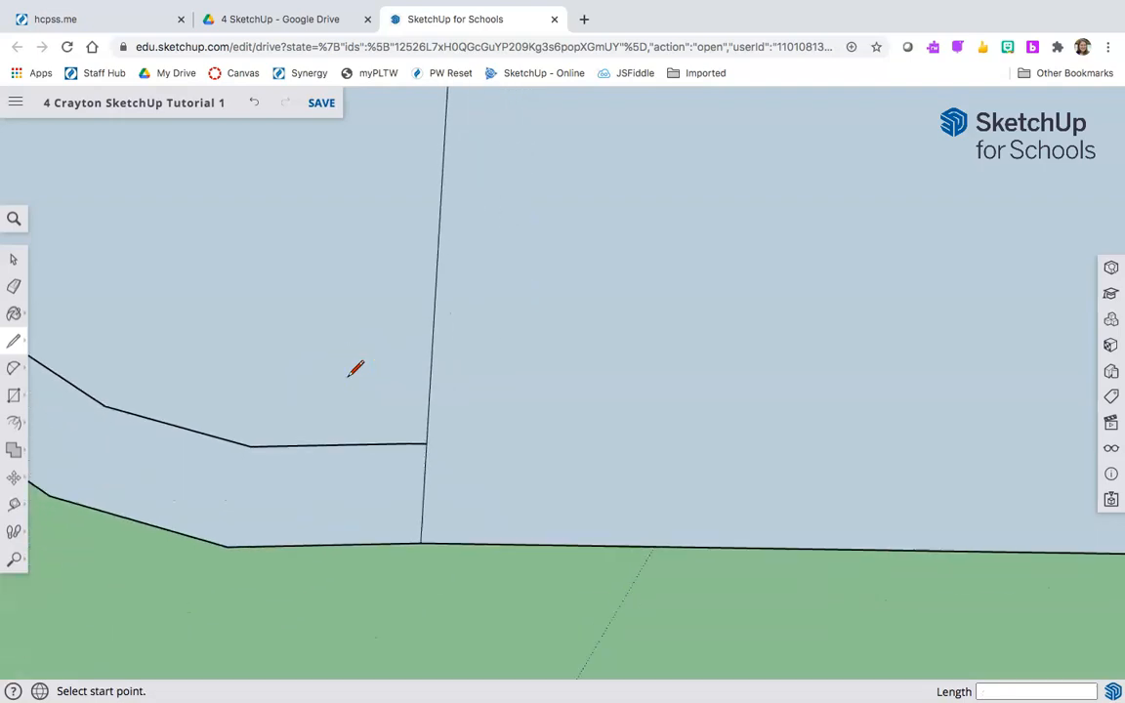
{"action": "scroll", "coordinate": [355, 567], "scroll_direction": "down", "scroll_amount": 5}
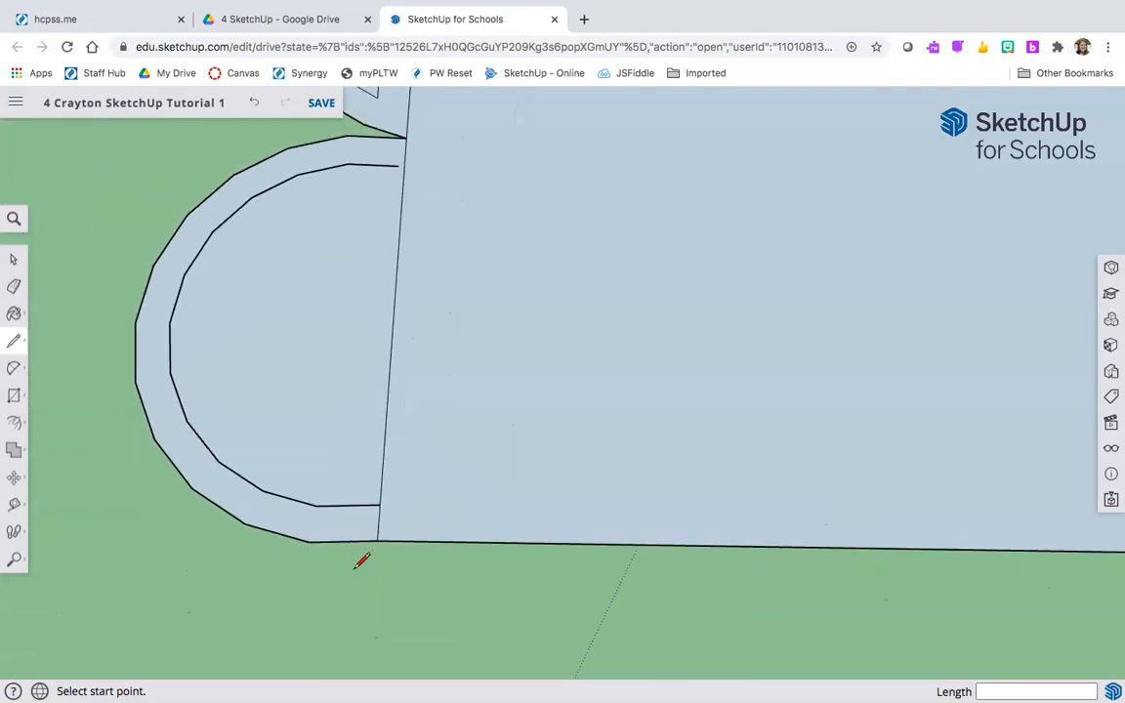
{"action": "scroll", "coordinate": [401, 163], "scroll_direction": "up", "scroll_amount": 1}
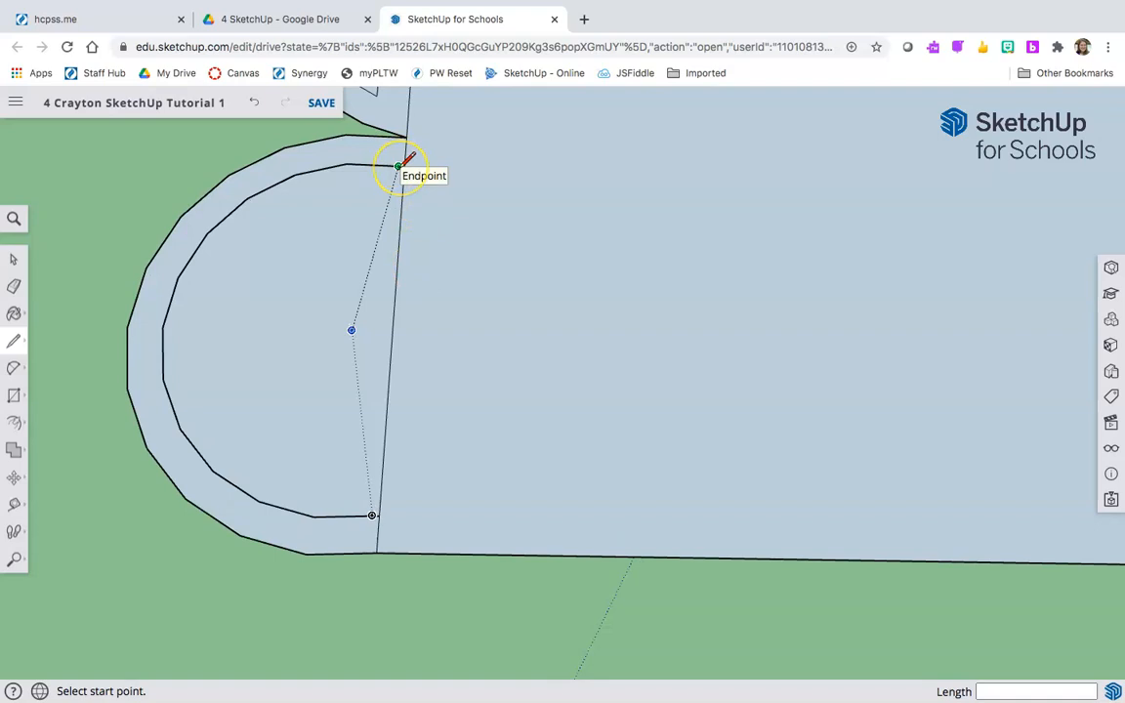
{"action": "left_click", "coordinate": [399, 165]}
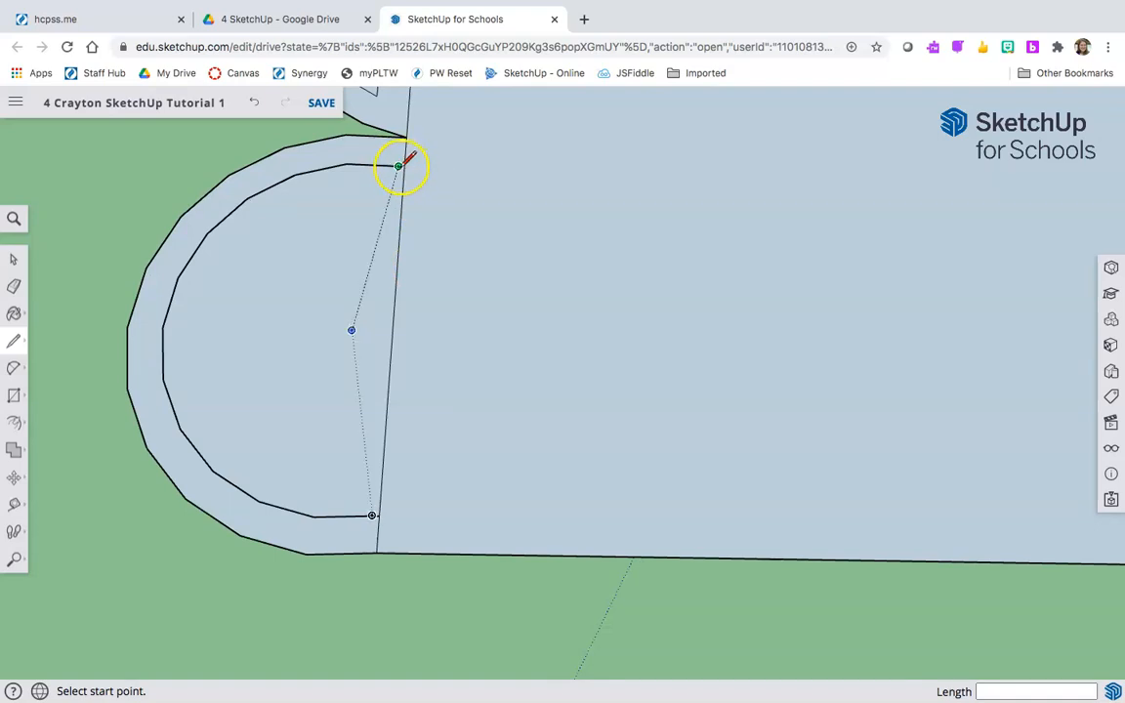
{"action": "scroll", "coordinate": [402, 165], "scroll_direction": "up", "scroll_amount": 3}
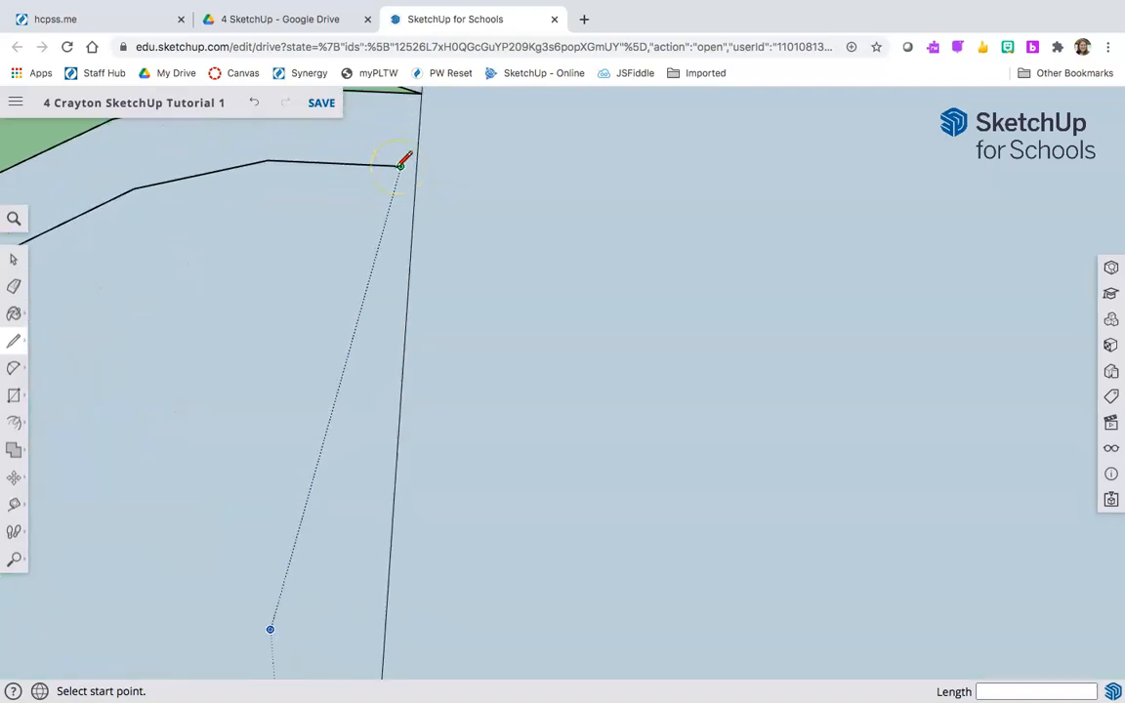
{"action": "scroll", "coordinate": [404, 162], "scroll_direction": "up", "scroll_amount": 2}
{"action": "left_click", "coordinate": [418, 167]}
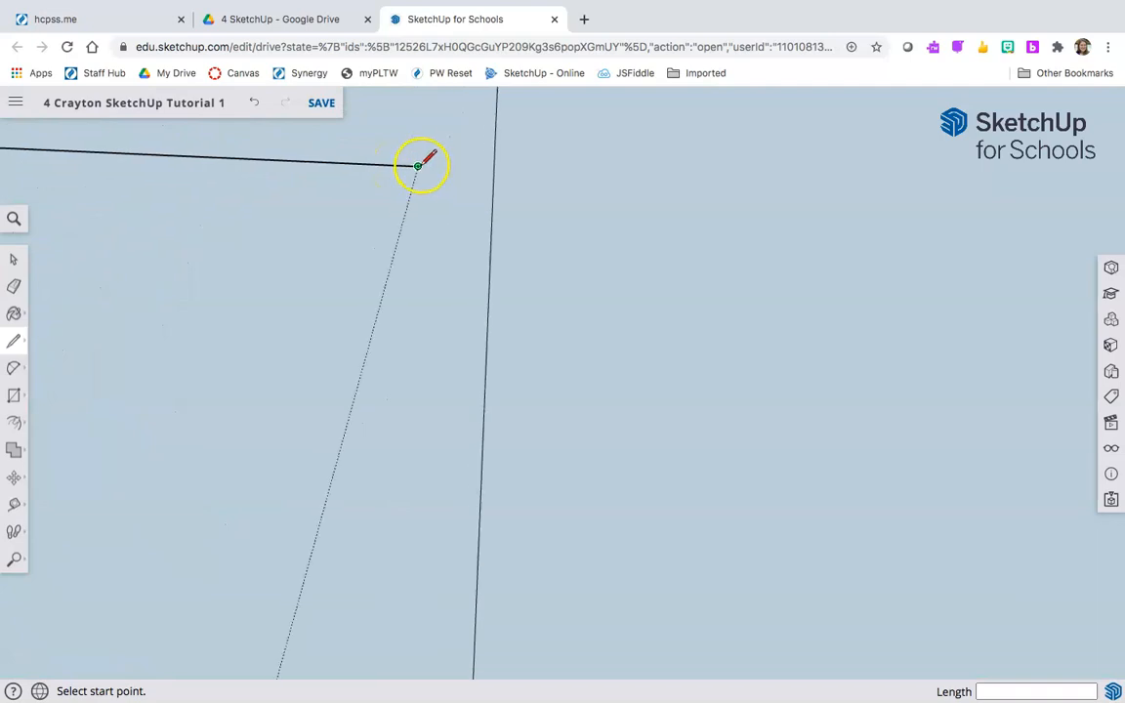
{"action": "left_click", "coordinate": [495, 166]}
{"action": "scroll", "coordinate": [427, 234], "scroll_direction": "down", "scroll_amount": 3}
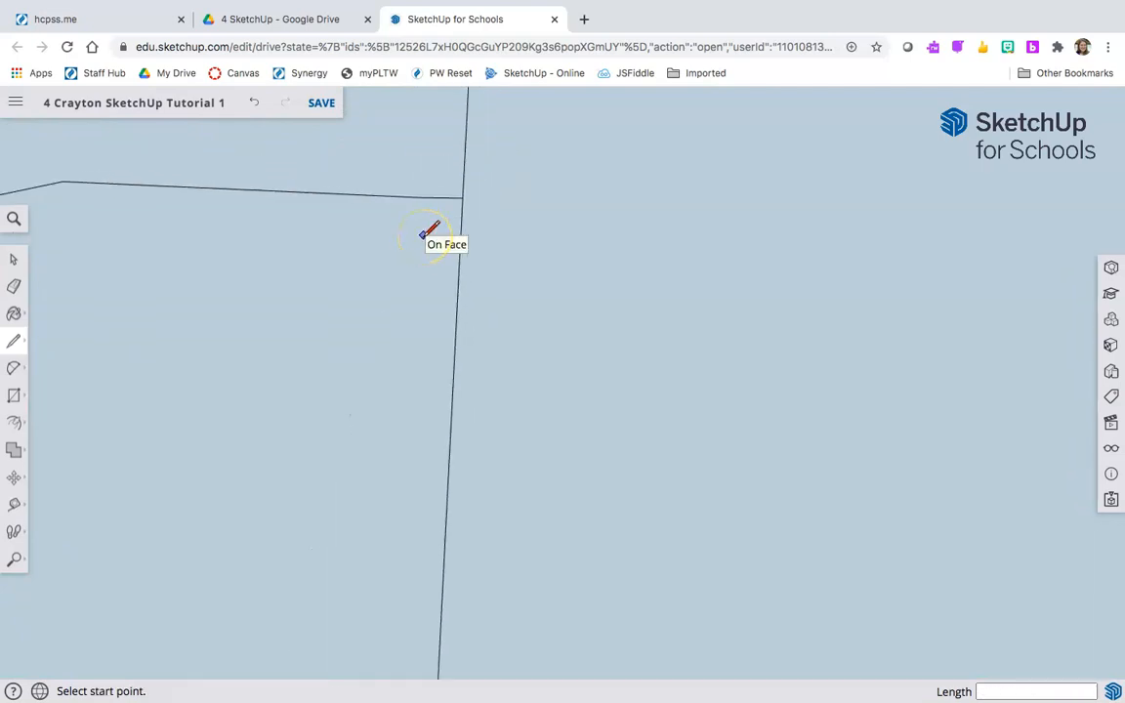
{"action": "scroll", "coordinate": [409, 483], "scroll_direction": "down", "scroll_amount": 5}
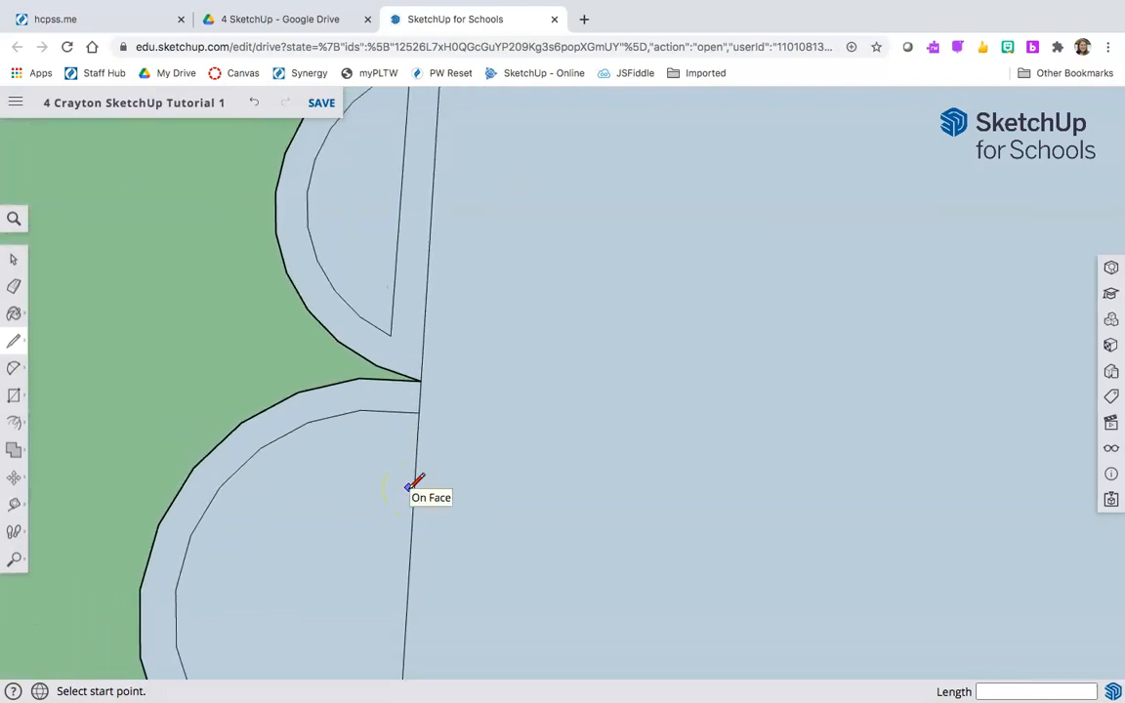
{"action": "left_click", "coordinate": [15, 560]}
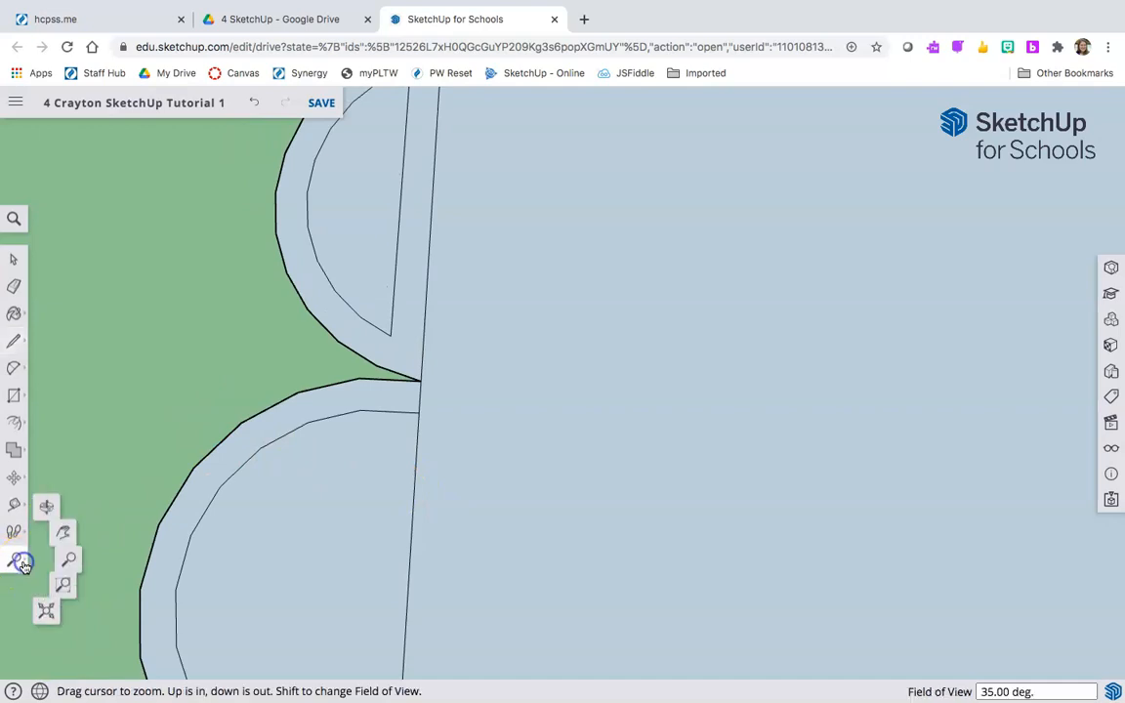
{"action": "left_click", "coordinate": [54, 626]}
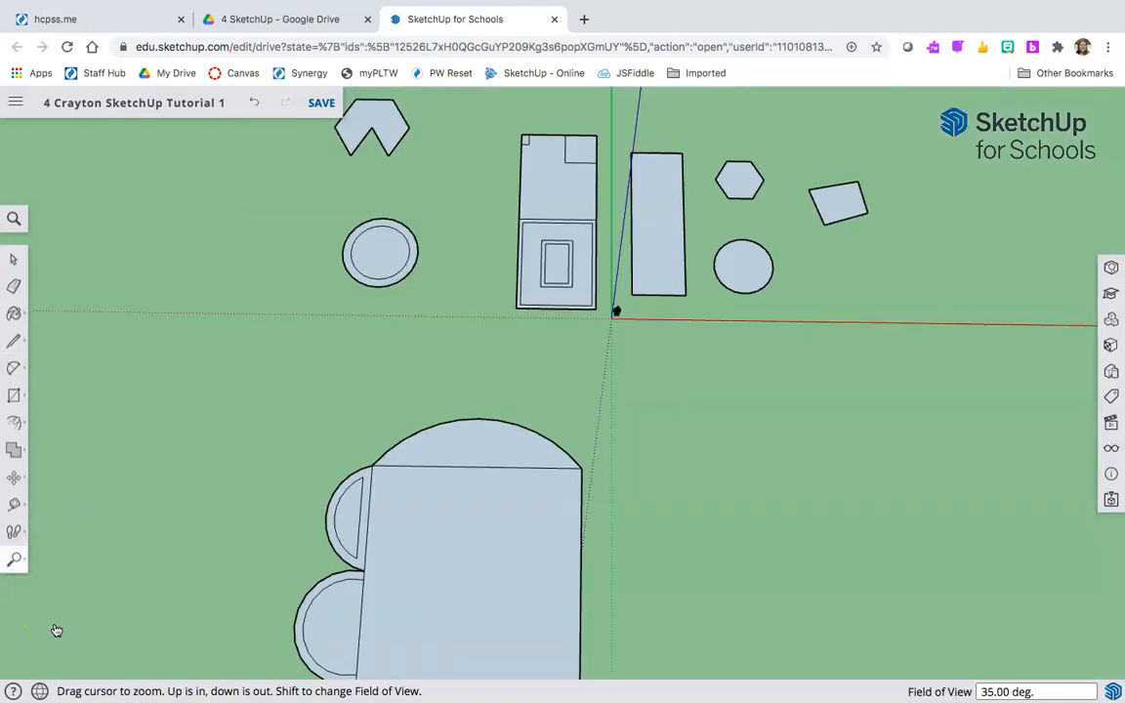
Select the inner face and outer band of the lower left arc in turn to check that they are separate, and clear the selection
{"action": "key", "text": "h"}
{"action": "left_click_drag", "start_coordinate": [183, 574], "coordinate": [271, 437]}
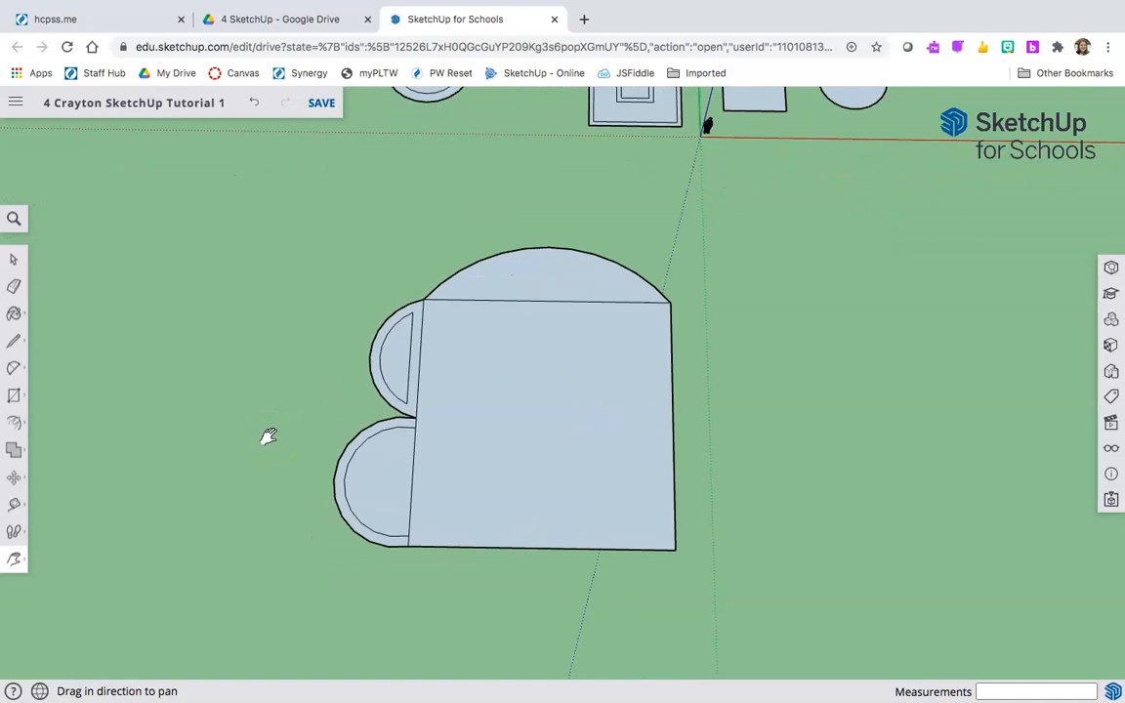
{"action": "key", "text": "space"}
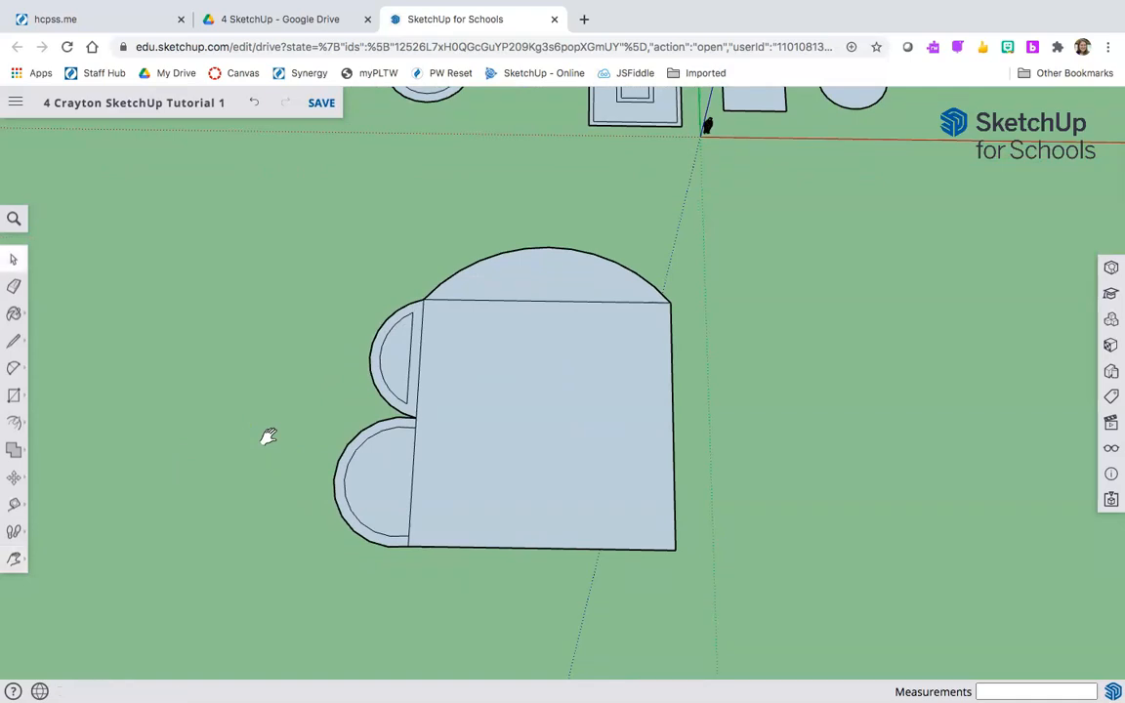
{"action": "left_click", "coordinate": [360, 440]}
{"action": "left_click", "coordinate": [378, 468]}
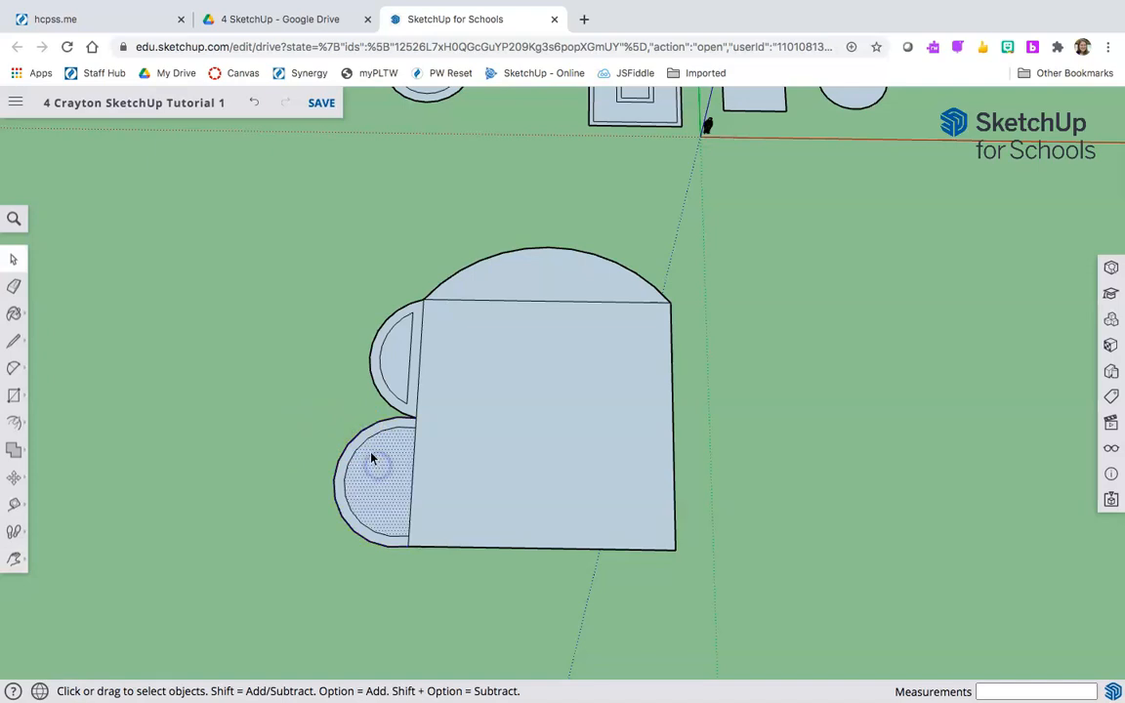
{"action": "left_click", "coordinate": [363, 441]}
{"action": "scroll", "coordinate": [363, 440], "scroll_direction": "up", "scroll_amount": 4}
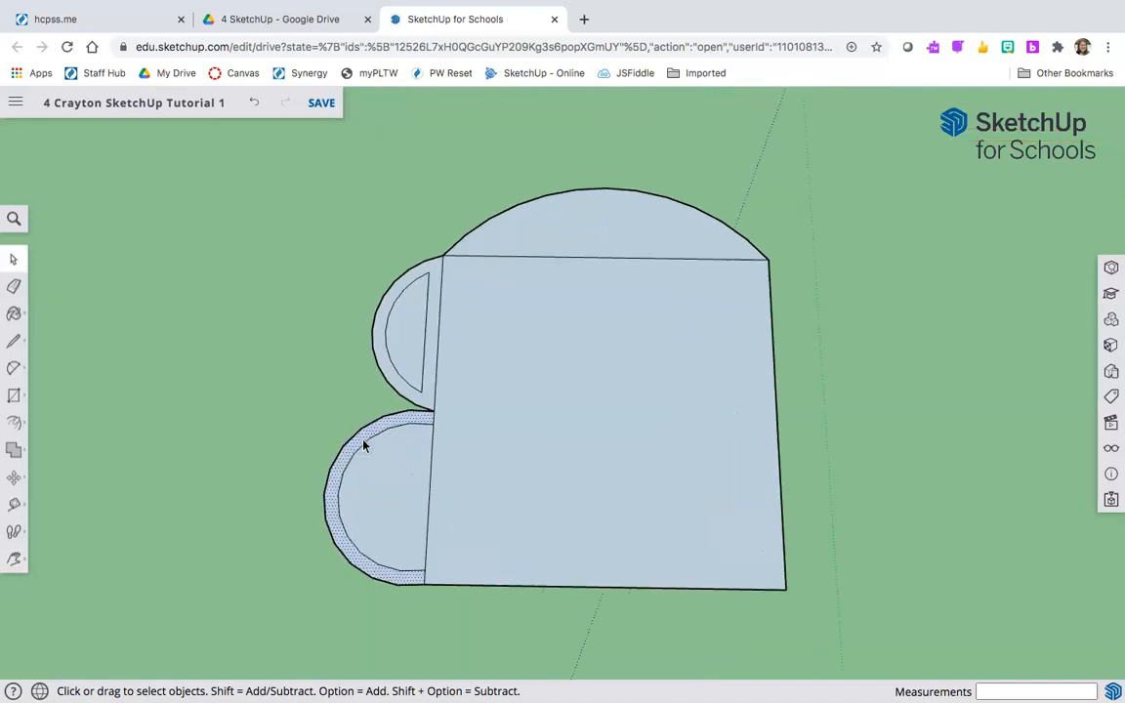
{"action": "left_click", "coordinate": [380, 471]}
{"action": "left_click", "coordinate": [364, 439]}
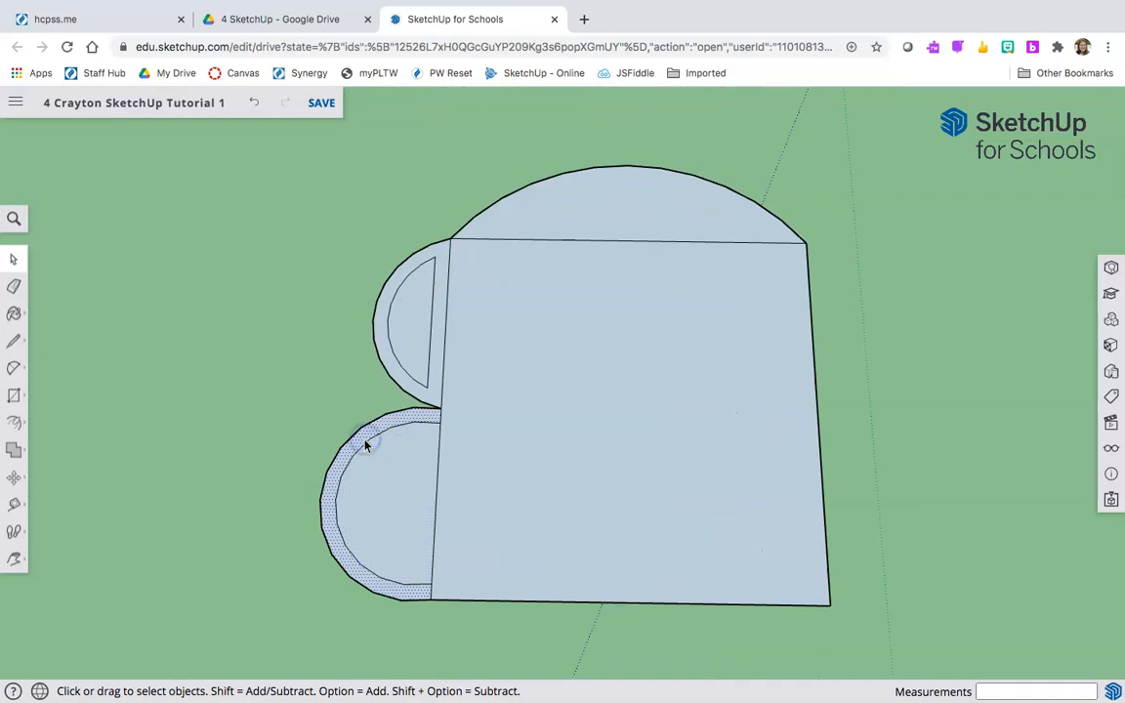
{"action": "left_click", "coordinate": [267, 606]}
Draw a jagged freehand outline on the square's face that starts and ends on its bottom edge
{"action": "left_click", "coordinate": [28, 346]}
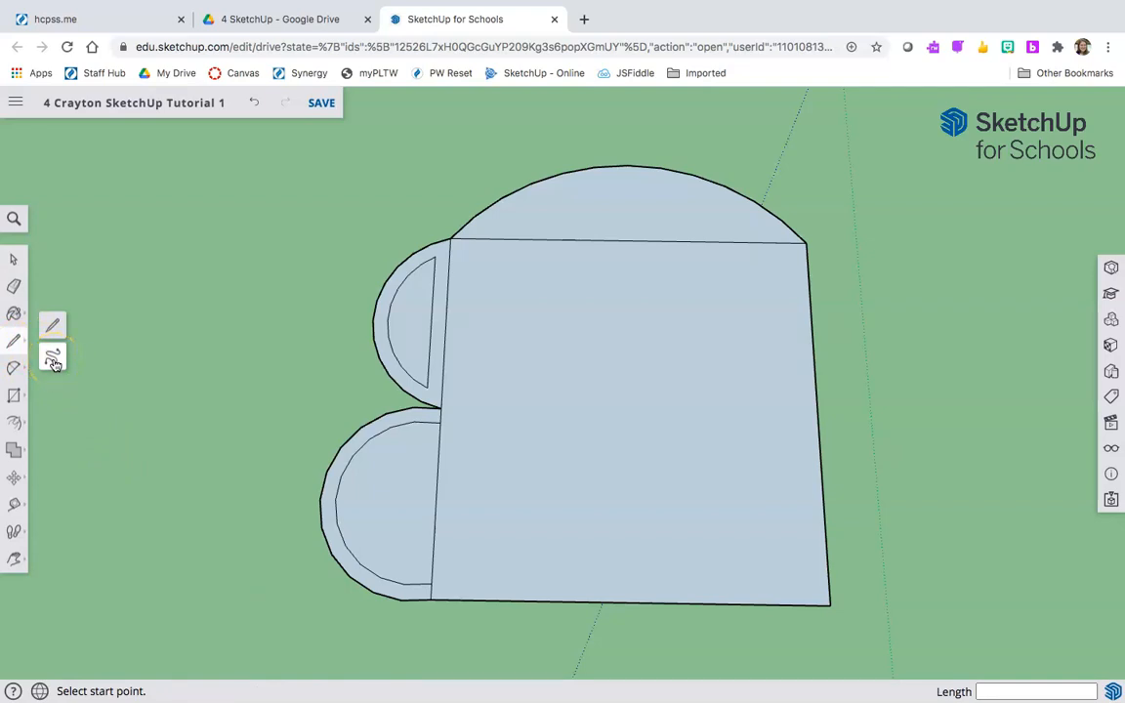
{"action": "left_click", "coordinate": [54, 361]}
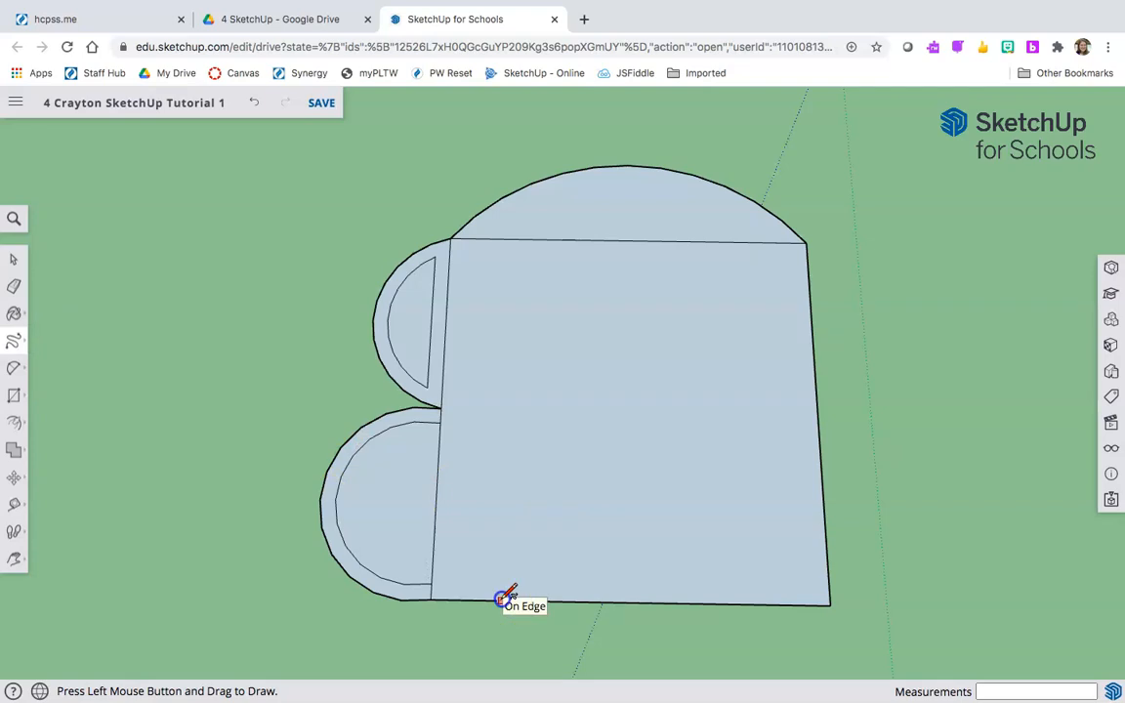
{"action": "mouse_move", "coordinate": [501, 598]}
{"action": "left_mouse_down"}
{"action": "mouse_move", "coordinate": [530, 554]}
{"action": "mouse_move", "coordinate": [497, 525]}
{"action": "mouse_move", "coordinate": [518, 478]}
{"action": "mouse_move", "coordinate": [563, 518]}
{"action": "mouse_move", "coordinate": [527, 455]}
{"action": "mouse_move", "coordinate": [611, 497]}
{"action": "mouse_move", "coordinate": [560, 598]}
{"action": "left_mouse_up"}
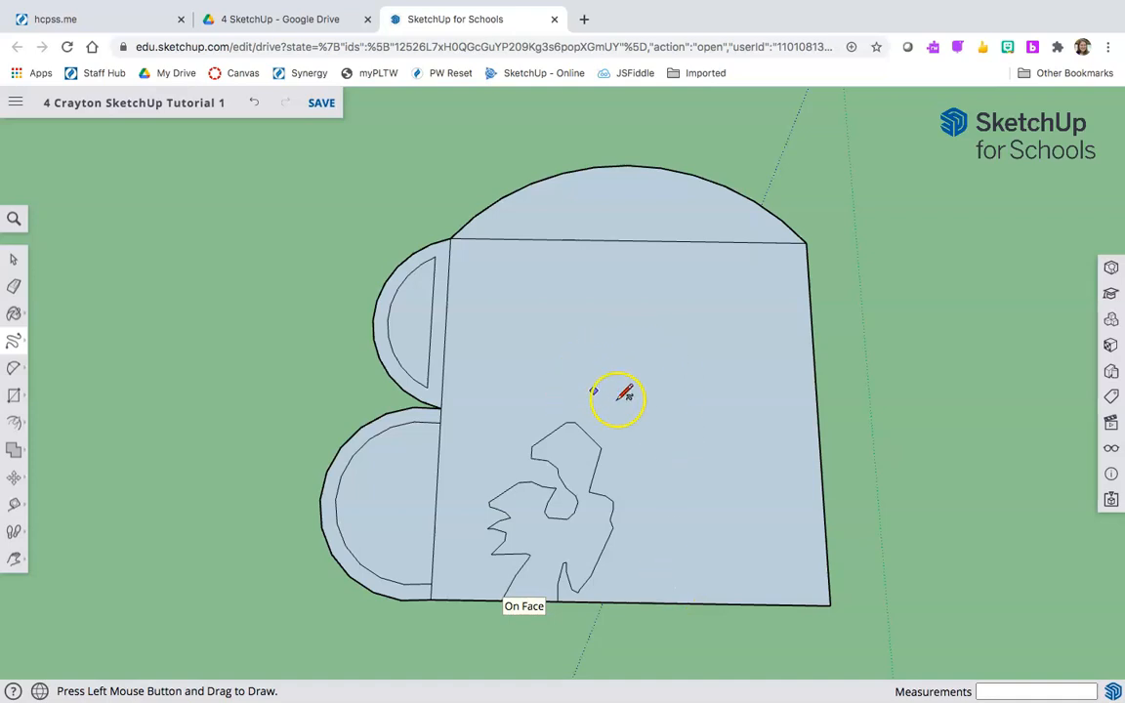
Draw a closed, winding freehand shape across the middle of the square's face and inspect its outline up close
{"action": "mouse_move", "coordinate": [543, 370]}
{"action": "left_mouse_down"}
{"action": "mouse_move", "coordinate": [563, 348]}
{"action": "mouse_move", "coordinate": [687, 347]}
{"action": "mouse_move", "coordinate": [744, 309]}
{"action": "mouse_move", "coordinate": [676, 369]}
{"action": "mouse_move", "coordinate": [665, 404]}
{"action": "mouse_move", "coordinate": [700, 450]}
{"action": "mouse_move", "coordinate": [620, 397]}
{"action": "mouse_move", "coordinate": [564, 379]}
{"action": "left_mouse_up"}
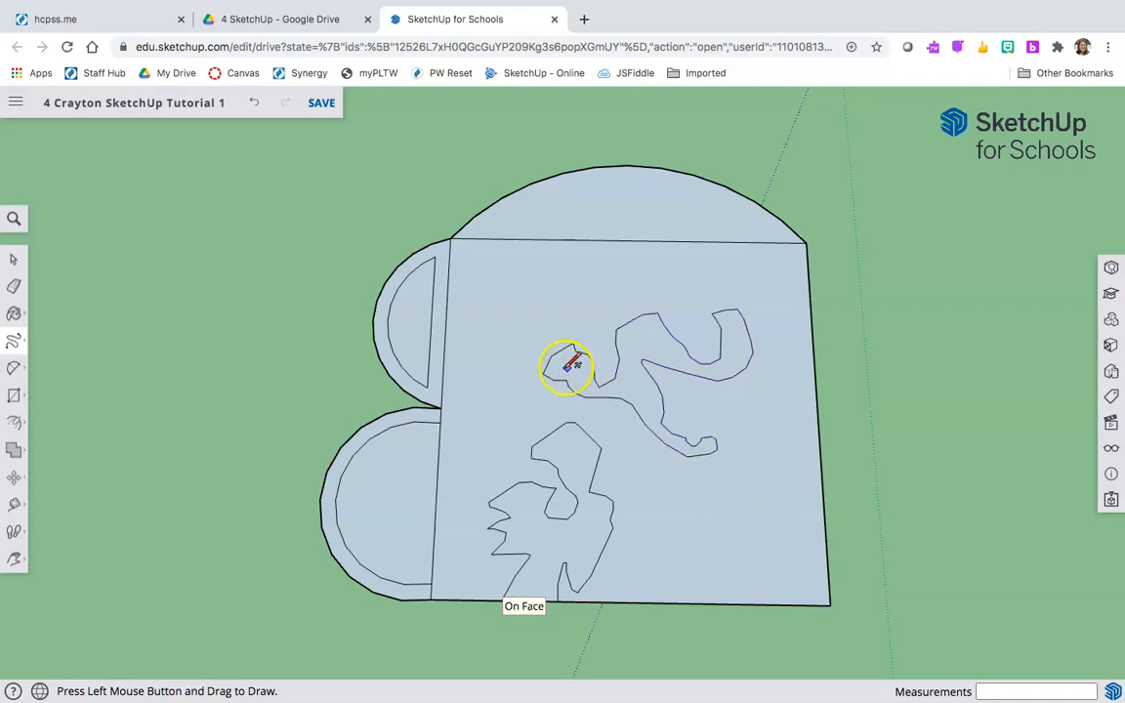
{"action": "scroll", "coordinate": [573, 364], "scroll_direction": "up", "scroll_amount": 5}
{"action": "scroll", "coordinate": [573, 365], "scroll_direction": "up", "scroll_amount": 4}
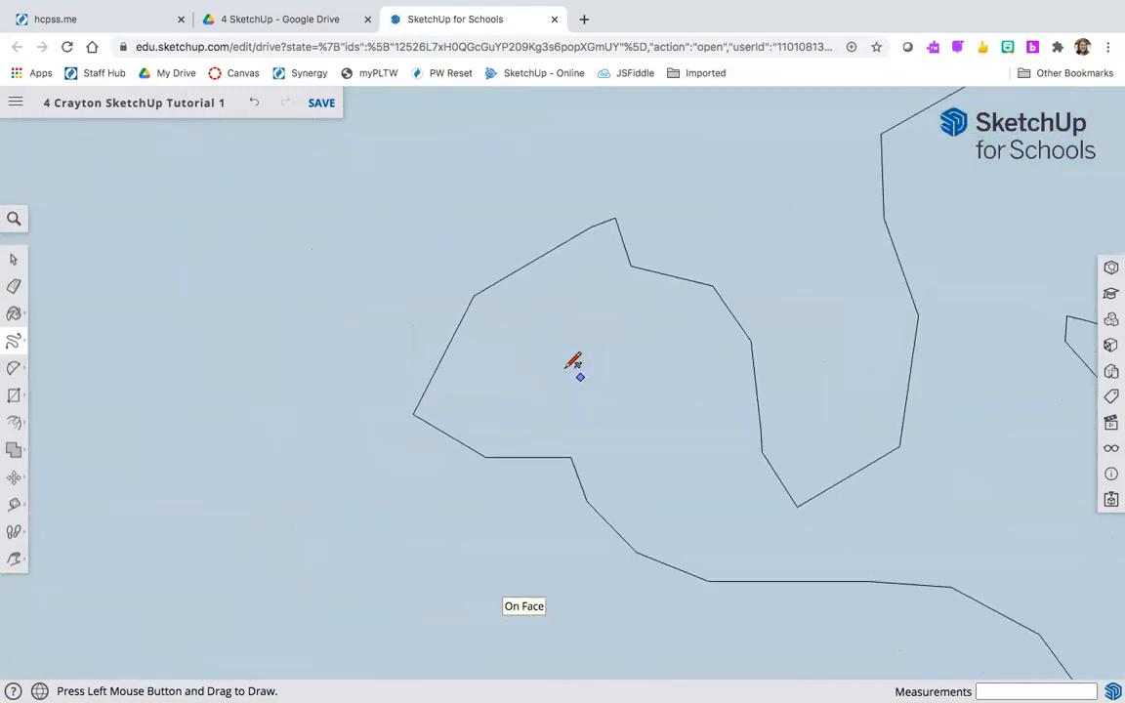
Draw a small freehand shape near the square's lower right corner and close its gap with another freehand stroke
{"action": "scroll", "coordinate": [572, 365], "scroll_direction": "down", "scroll_amount": 8}
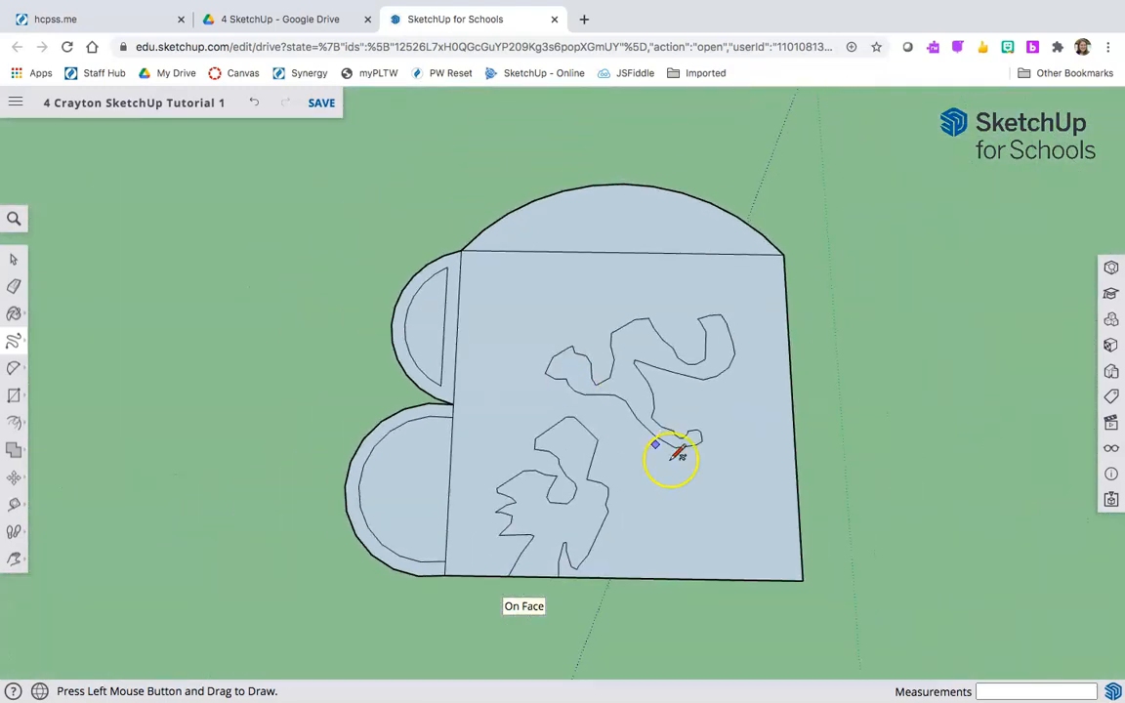
{"action": "mouse_move", "coordinate": [718, 466]}
{"action": "left_mouse_down"}
{"action": "mouse_move", "coordinate": [697, 496]}
{"action": "mouse_move", "coordinate": [776, 472]}
{"action": "mouse_move", "coordinate": [739, 459]}
{"action": "mouse_move", "coordinate": [733, 468]}
{"action": "left_mouse_up"}
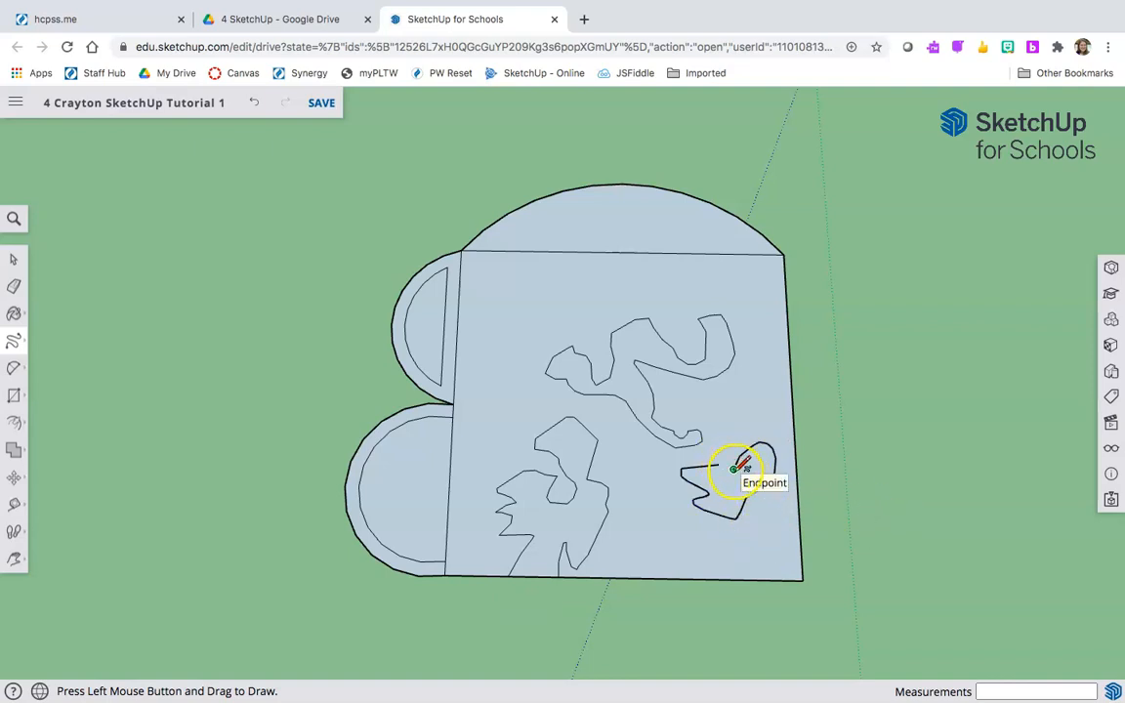
{"action": "mouse_move", "coordinate": [733, 469]}
{"action": "left_mouse_down"}
{"action": "mouse_move", "coordinate": [718, 464]}
{"action": "mouse_move", "coordinate": [735, 465]}
{"action": "left_mouse_up"}
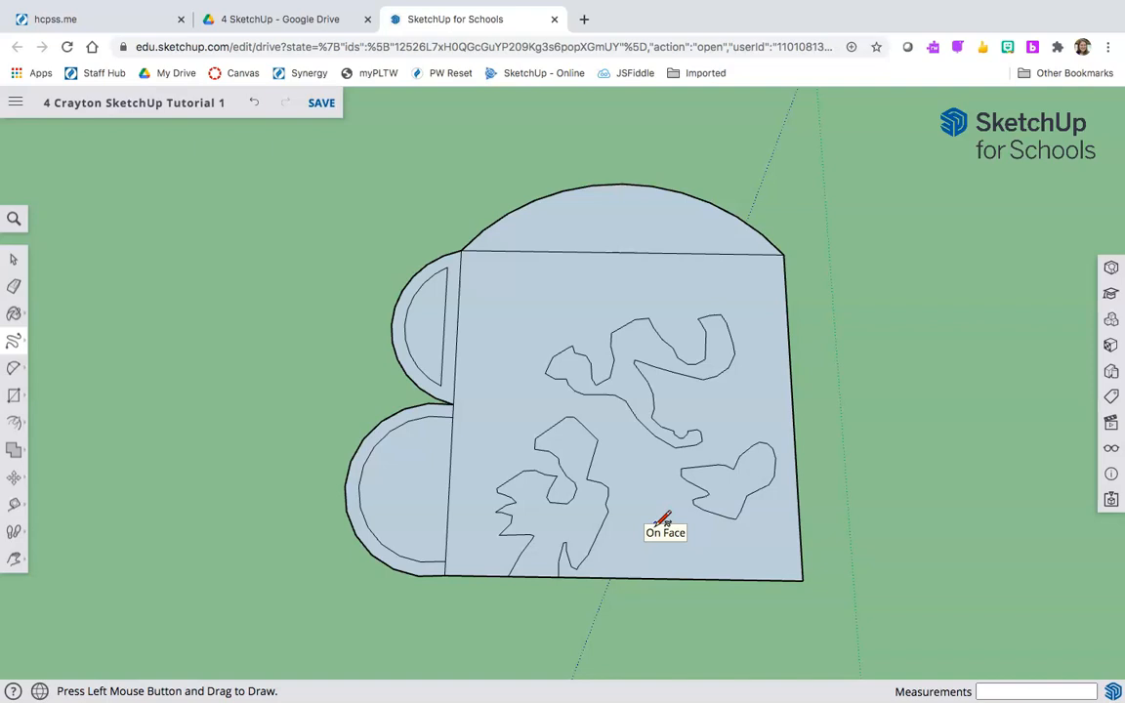
Draw a second 50' by 50' square on the ground to the right of the first one
{"action": "scroll", "coordinate": [658, 524], "scroll_direction": "down", "scroll_amount": 5}
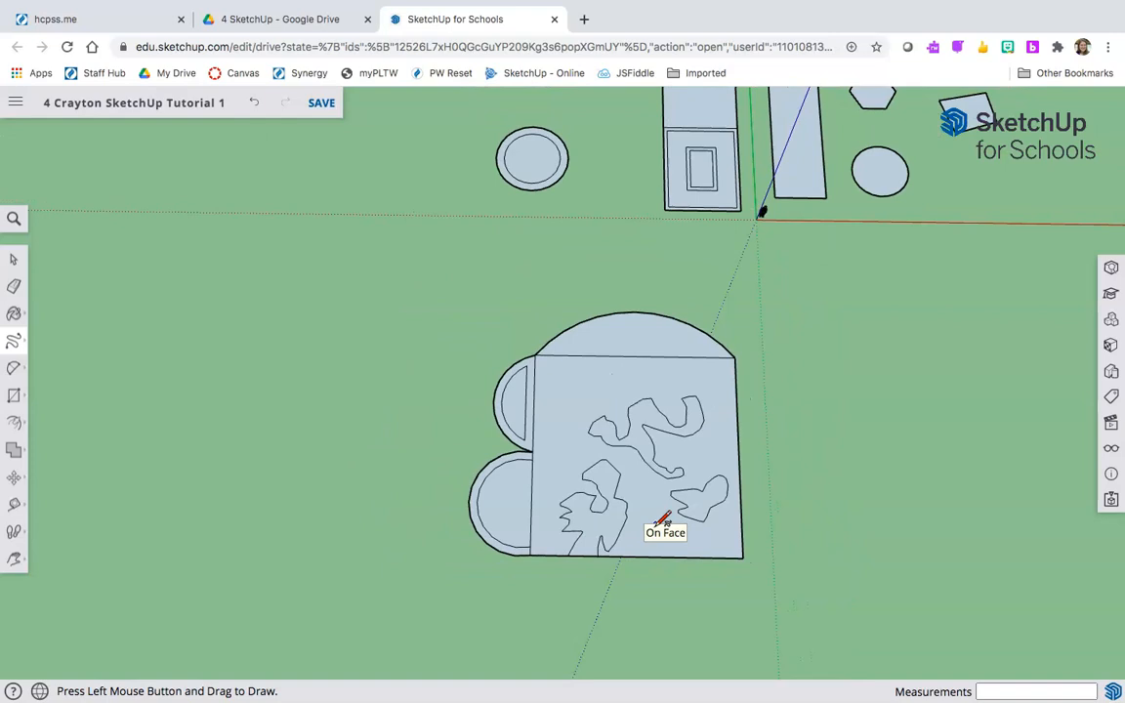
{"action": "mouse_move", "coordinate": [721, 523]}
{"action": "middle_mouse_down", "text": "shift"}
{"action": "mouse_move", "coordinate": [454, 478]}
{"action": "mouse_move", "coordinate": [271, 477]}
{"action": "middle_mouse_up", "text": "shift"}
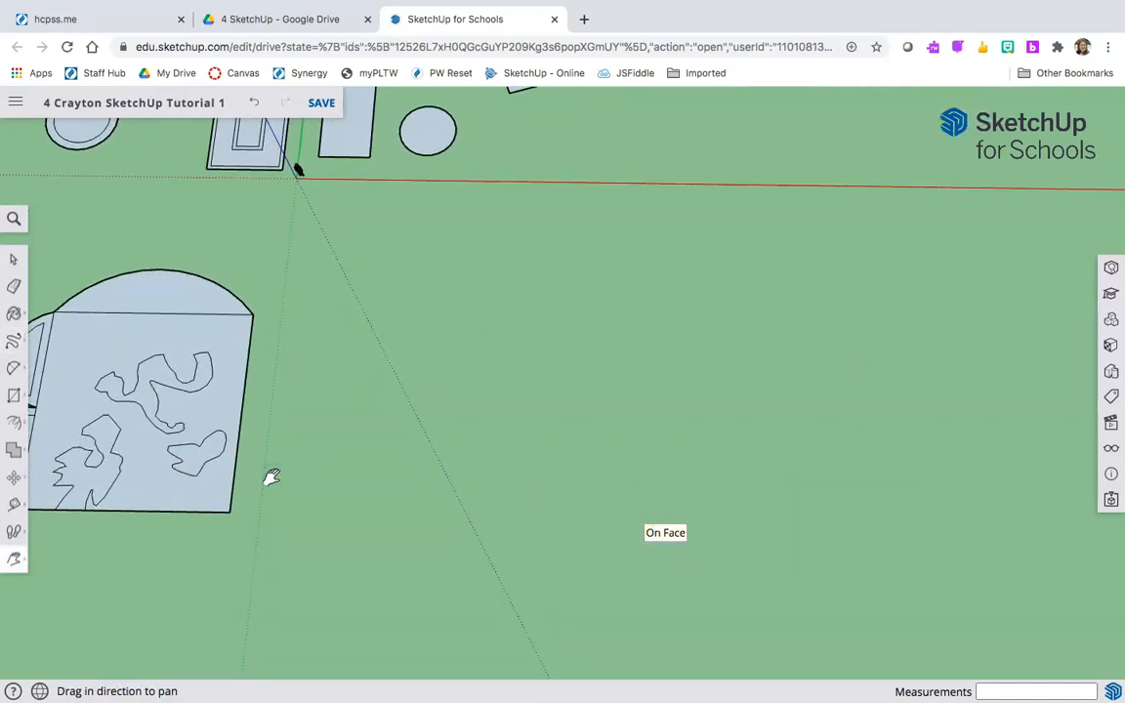
{"action": "mouse_move", "coordinate": [271, 478]}
{"action": "middle_mouse_down", "text": "shift"}
{"action": "mouse_move", "coordinate": [352, 490]}
{"action": "mouse_move", "coordinate": [384, 510]}
{"action": "middle_mouse_up", "text": "shift"}
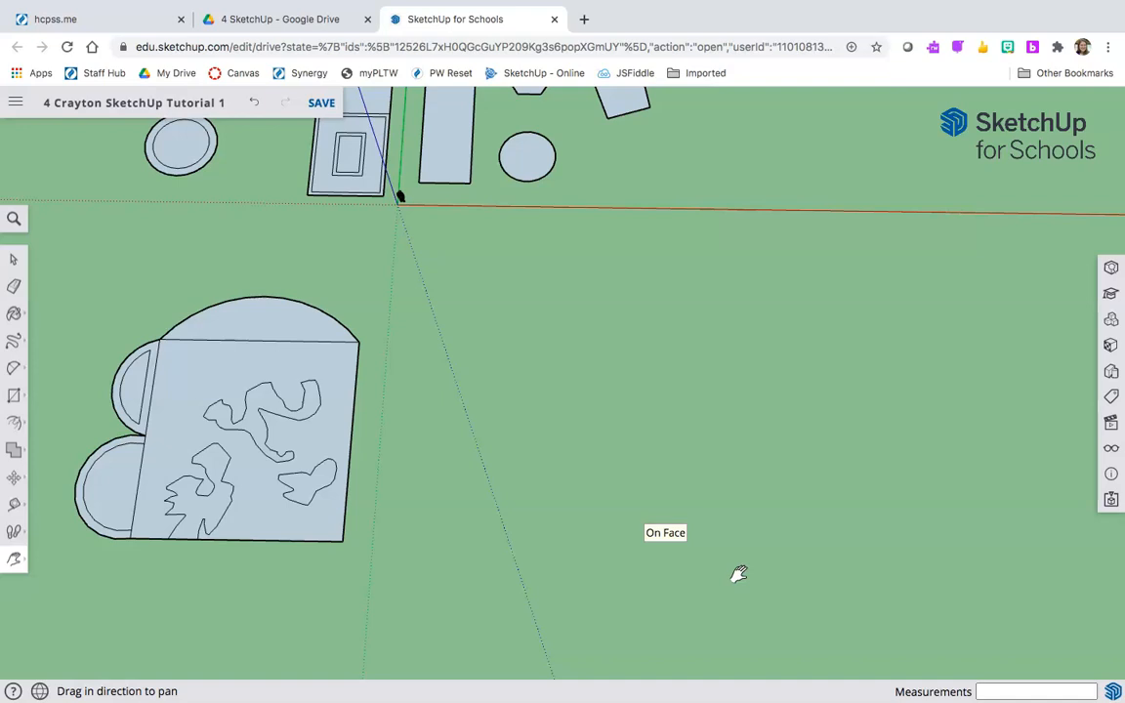
{"action": "key", "text": "r"}
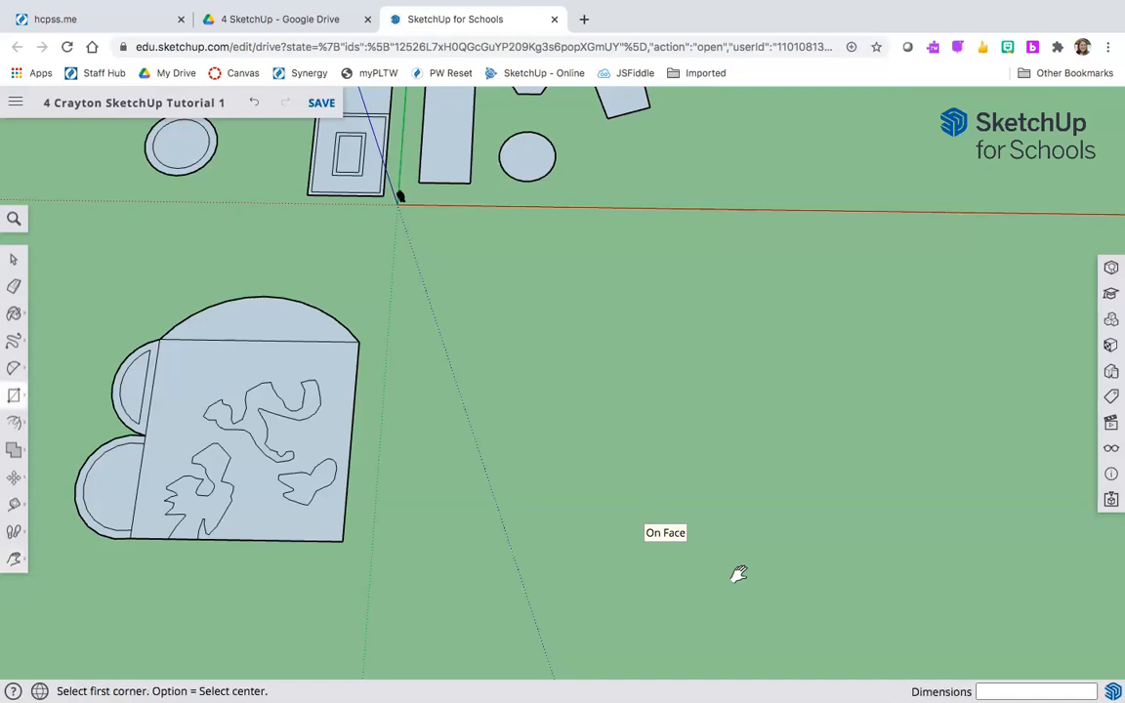
{"action": "left_click", "coordinate": [431, 311]}
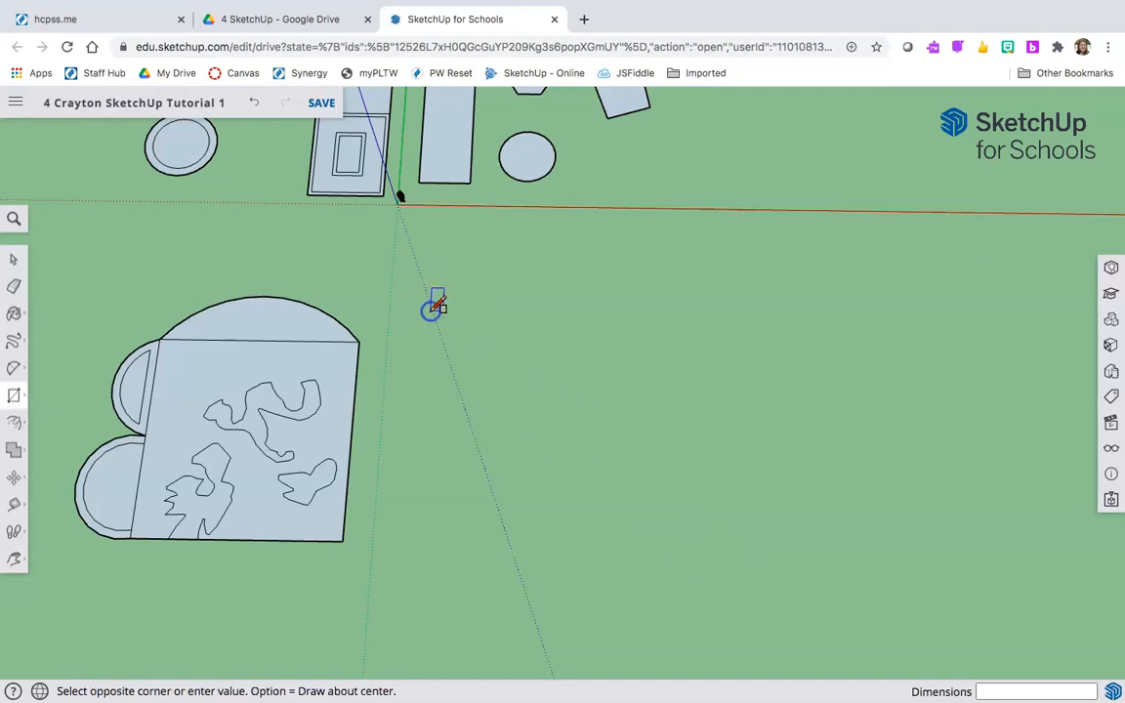
{"action": "left_click", "coordinate": [673, 526]}
{"action": "type", "text": "50',"}
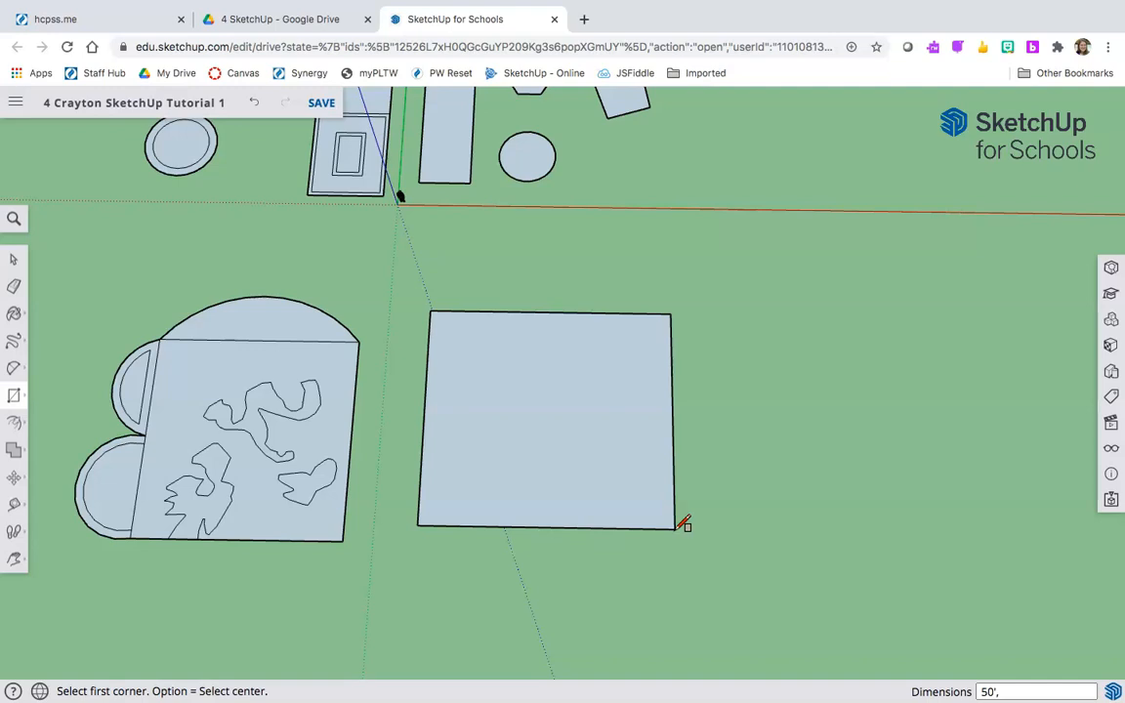
{"action": "type", "text": "0"}
{"action": "key", "text": "Return"}
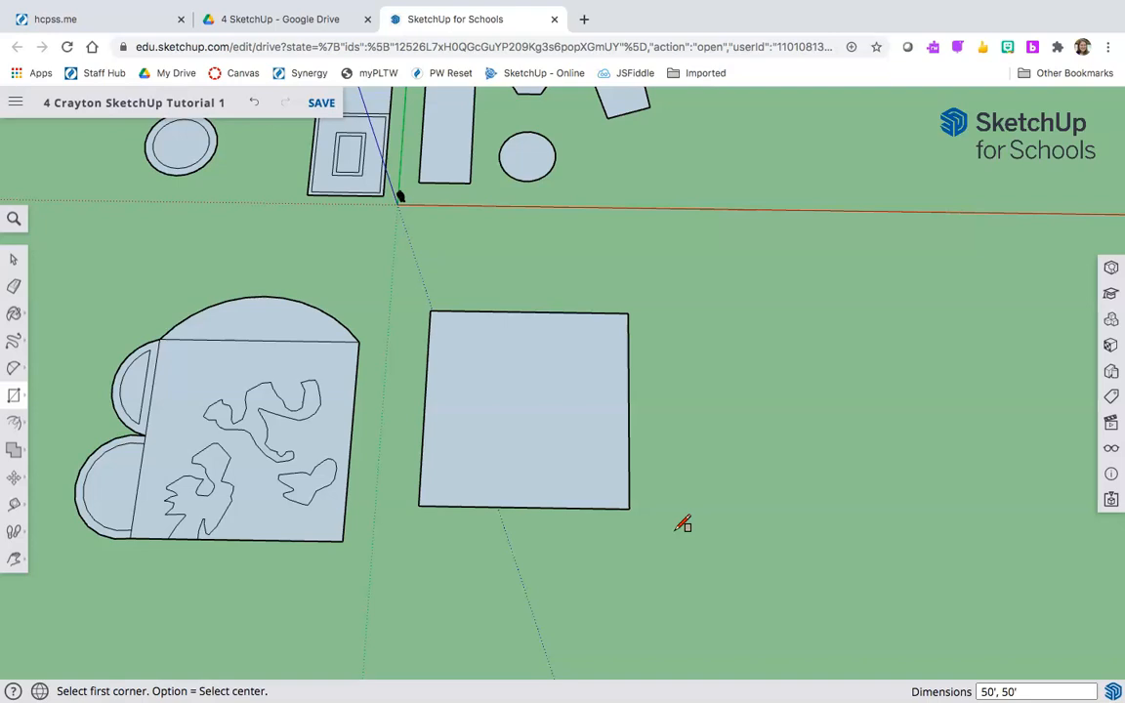
Paint the new square with the blue Color I06 from the Colors material collection
{"action": "left_click", "coordinate": [16, 316]}
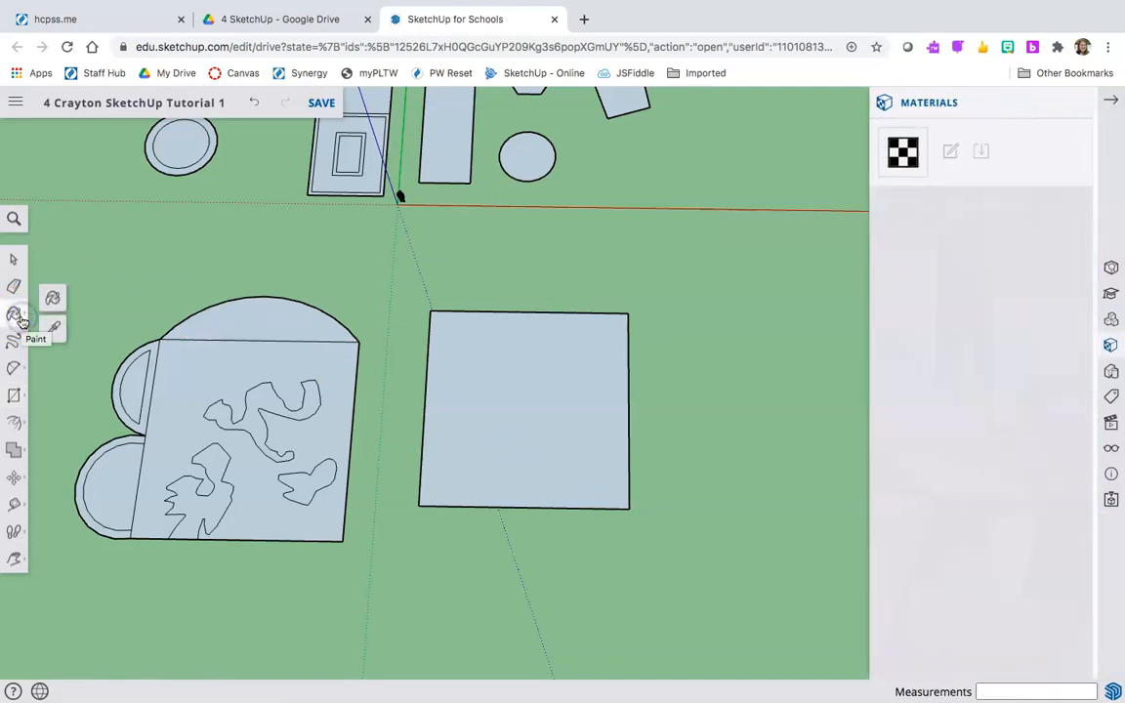
{"action": "left_click", "coordinate": [53, 309]}
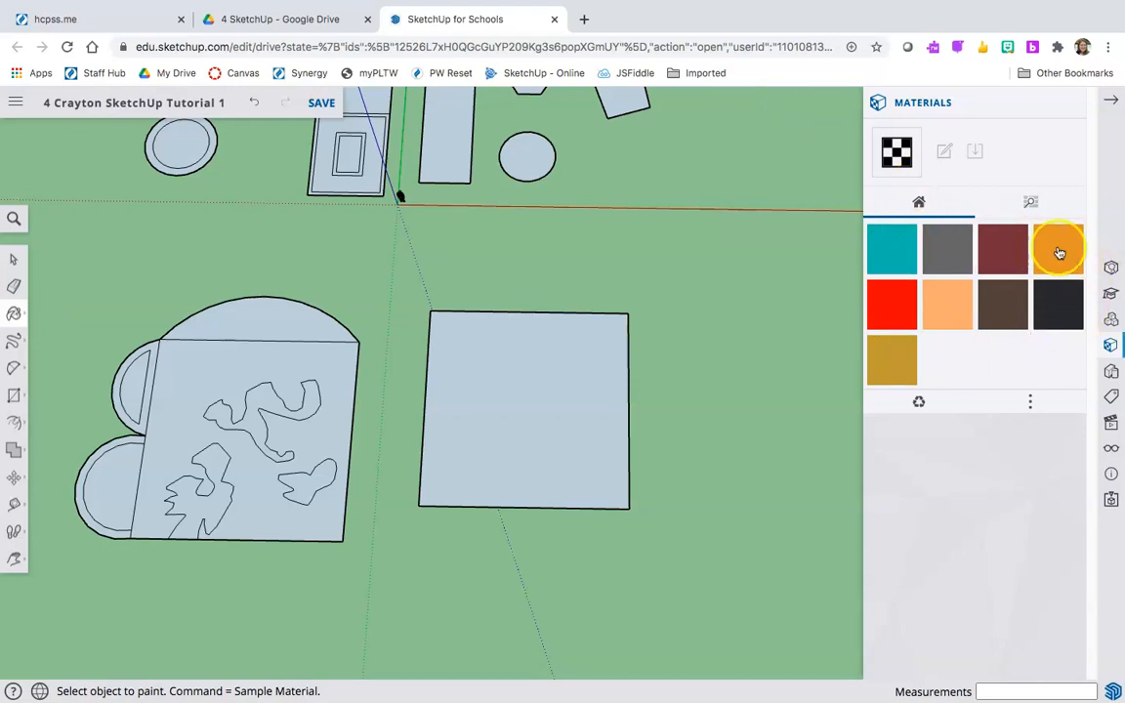
{"action": "left_click", "coordinate": [1032, 205]}
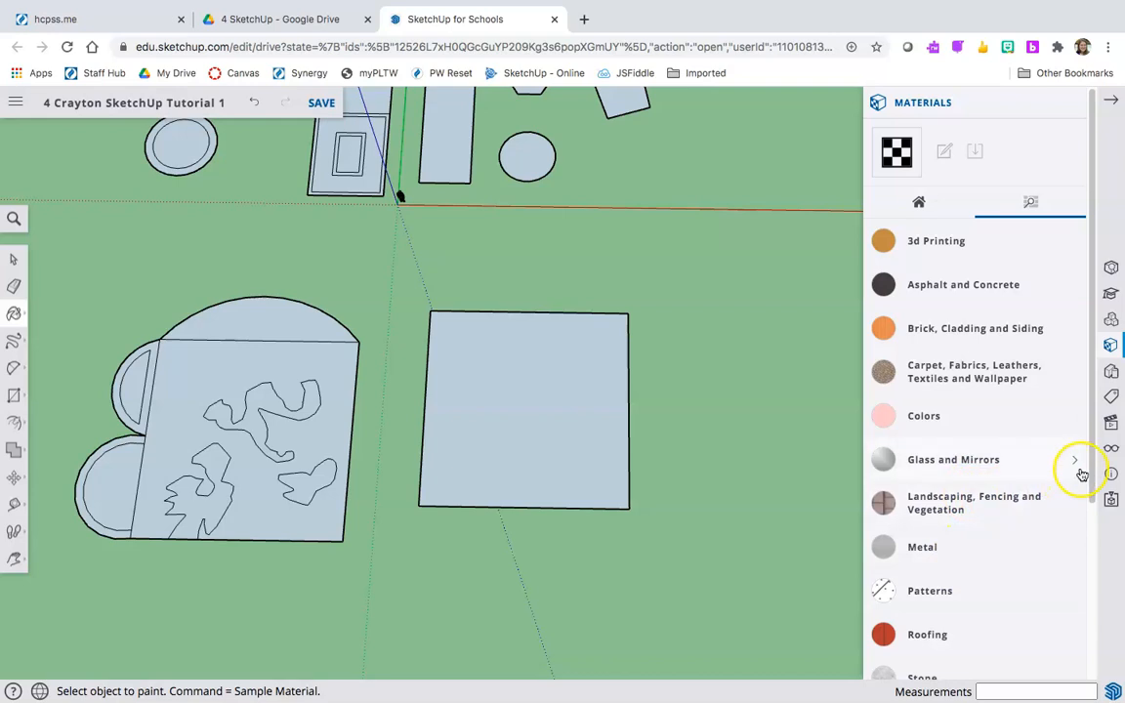
{"action": "left_click_drag", "start_coordinate": [1090, 480], "coordinate": [1101, 550]}
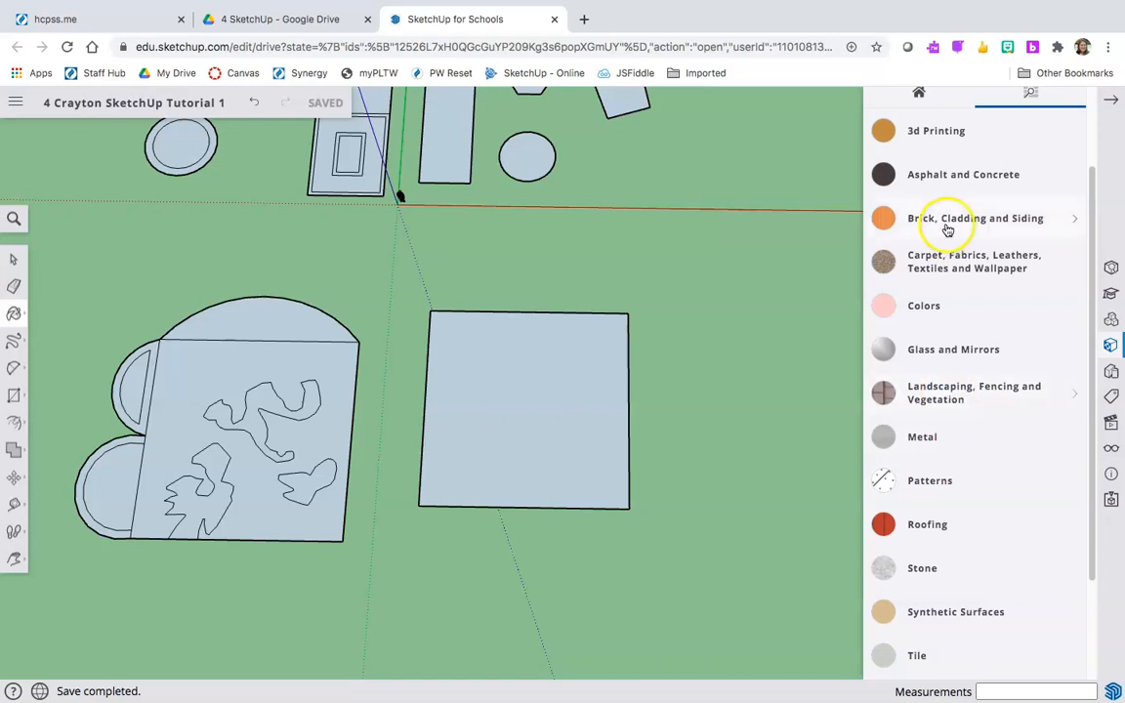
{"action": "left_click", "coordinate": [930, 315]}
{"action": "left_click", "coordinate": [1003, 477]}
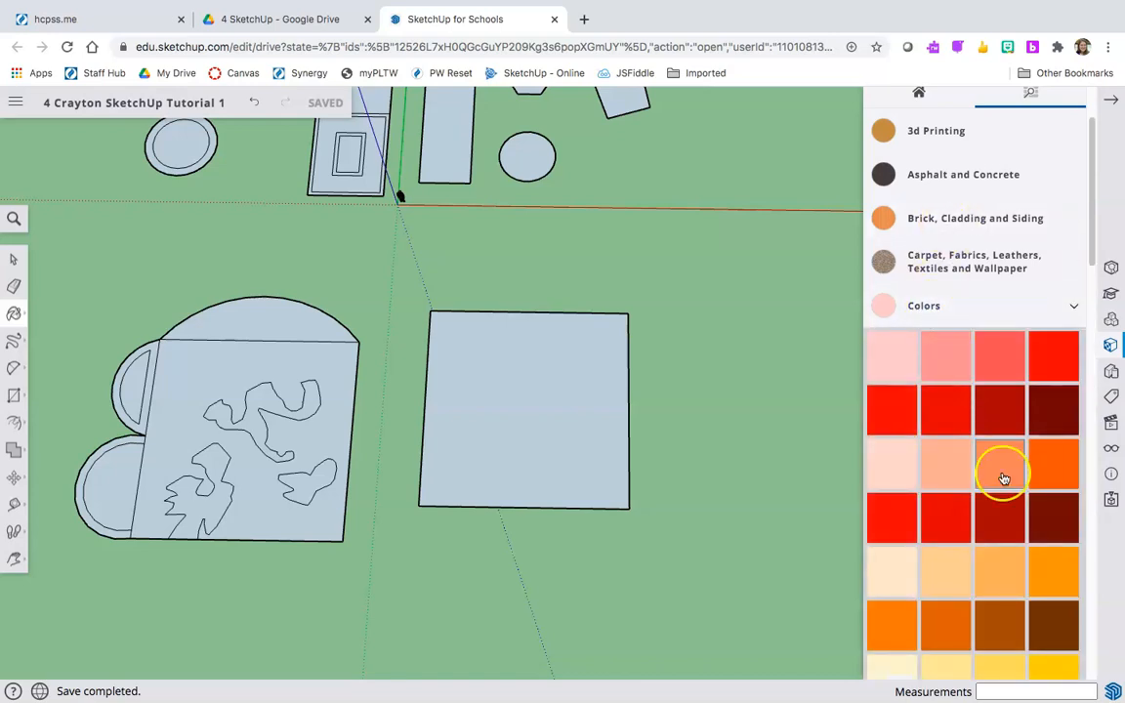
{"action": "scroll", "coordinate": [1003, 478], "scroll_direction": "down", "scroll_amount": 10}
{"action": "left_click", "coordinate": [948, 475]}
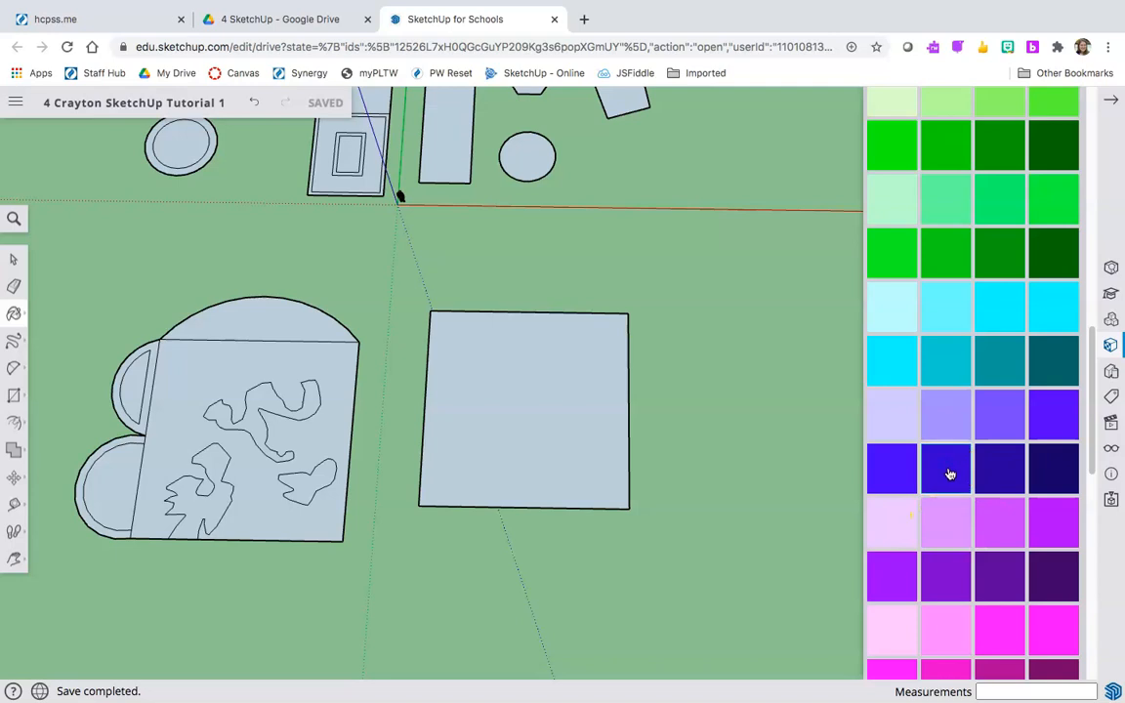
{"action": "left_click", "coordinate": [535, 398]}
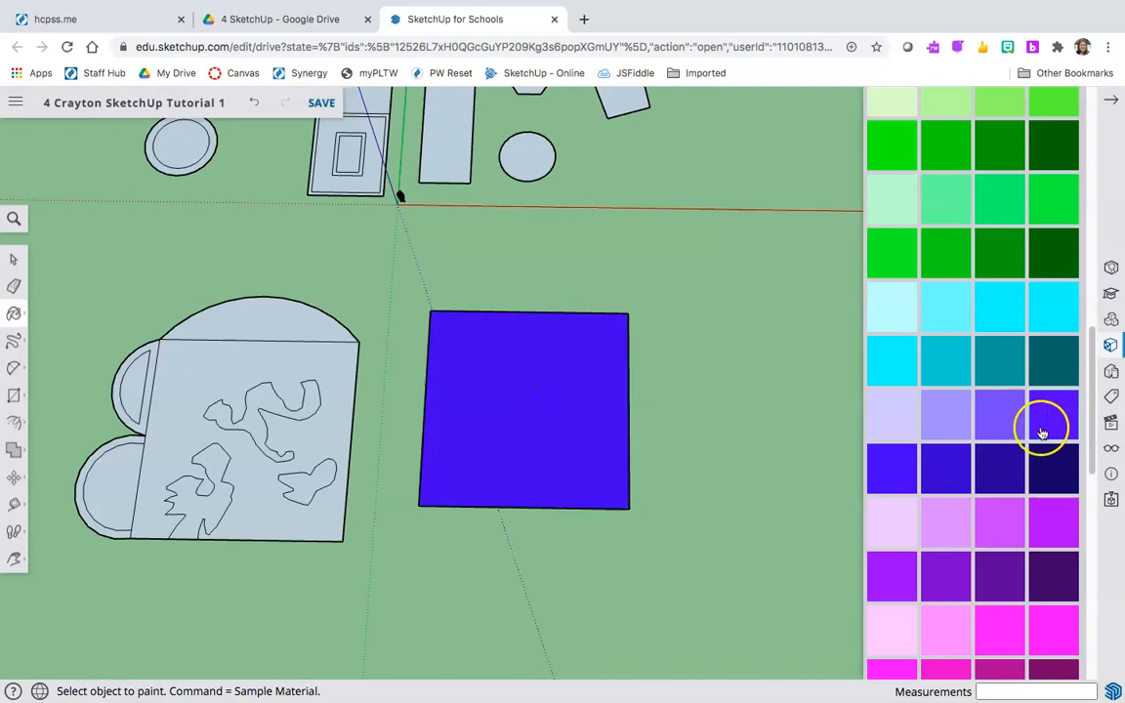
Review the materials used in the model, including after reopening the Paint tool's materials, and close them
{"action": "scroll", "coordinate": [1040, 430], "scroll_direction": "up", "scroll_amount": 10}
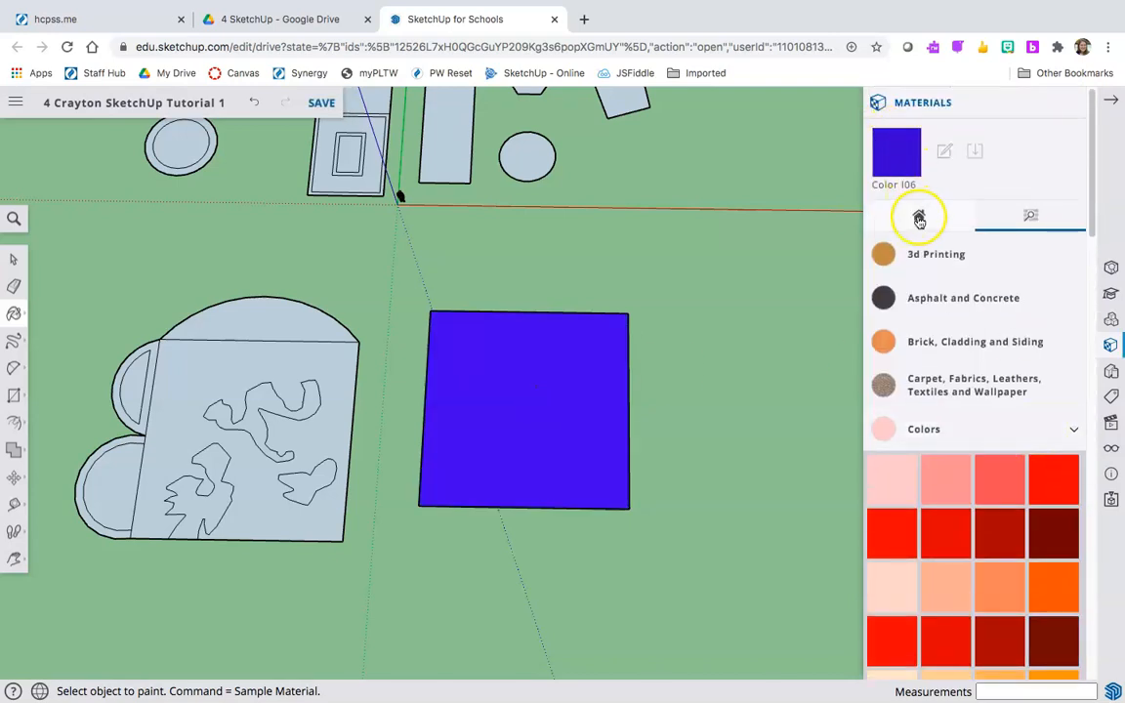
{"action": "left_click", "coordinate": [920, 219]}
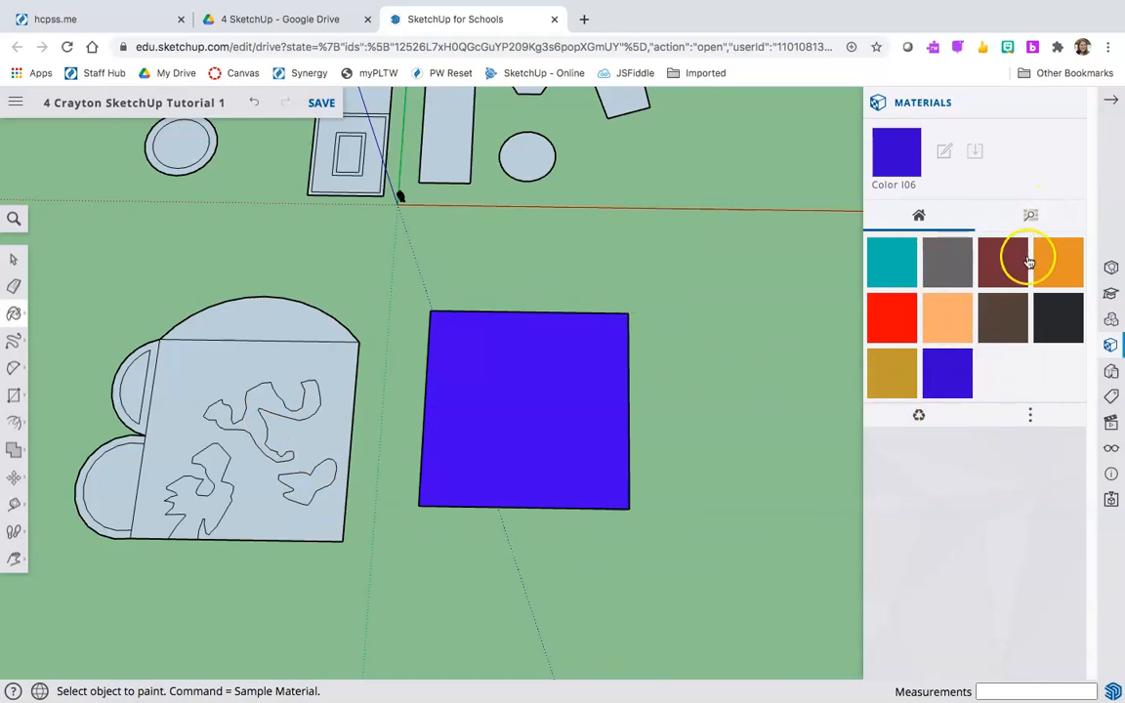
{"action": "left_click", "coordinate": [1112, 109]}
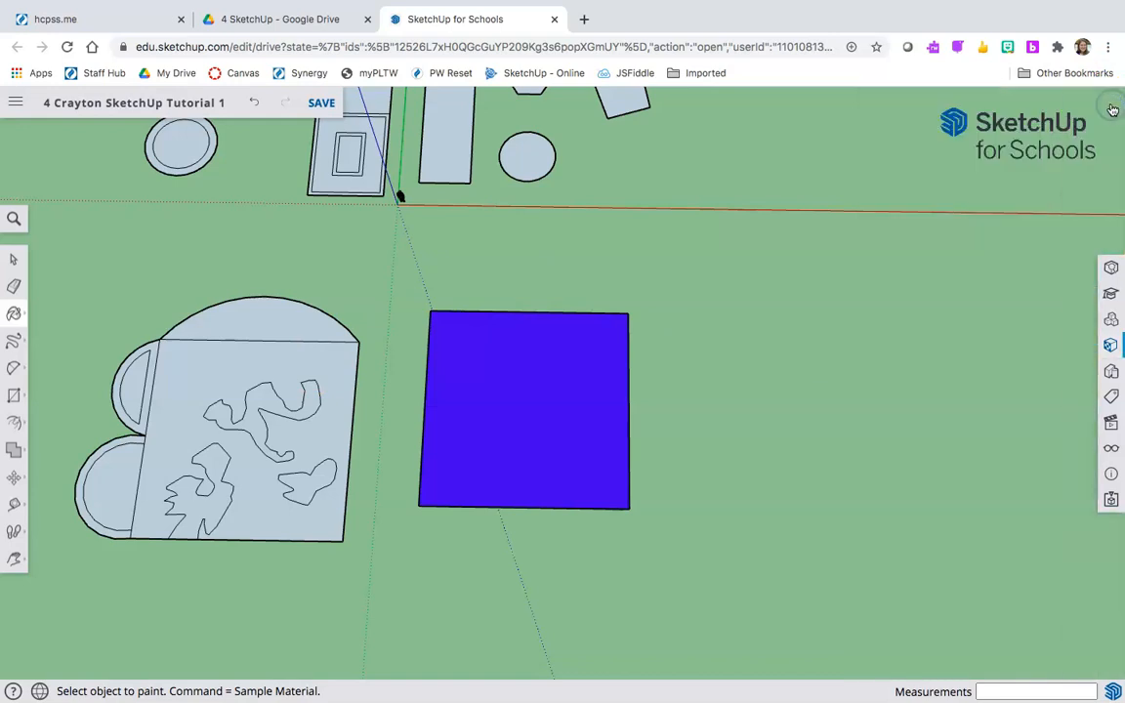
{"action": "left_click", "coordinate": [15, 313]}
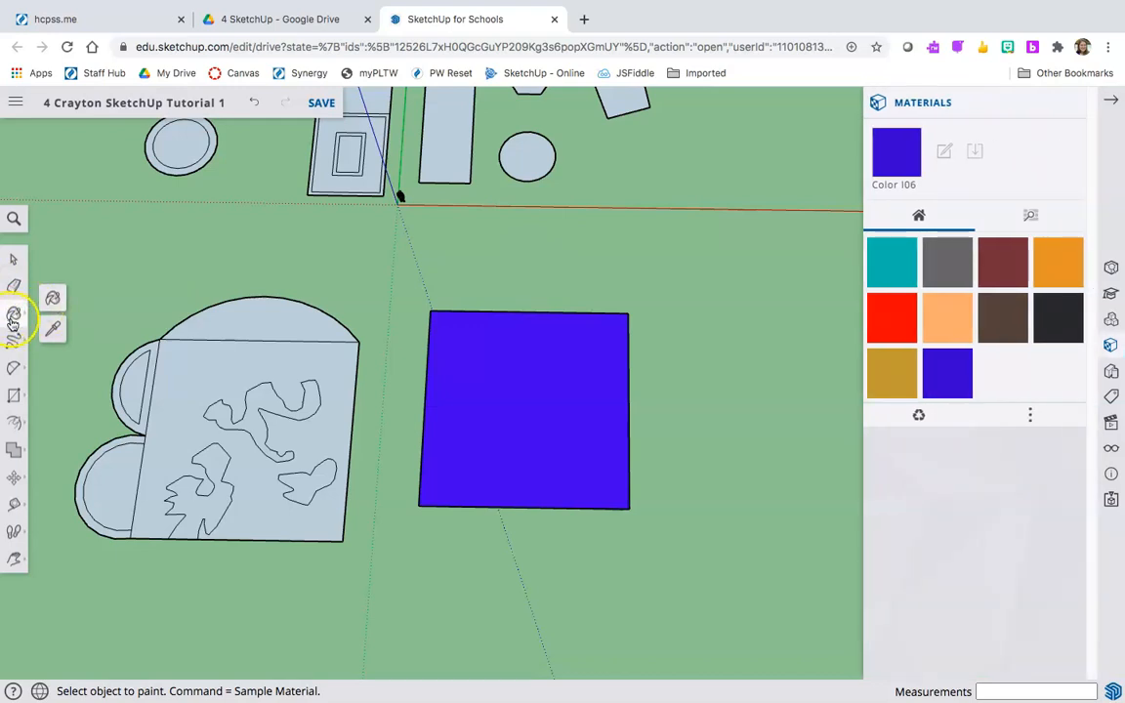
{"action": "left_click", "coordinate": [1110, 100]}
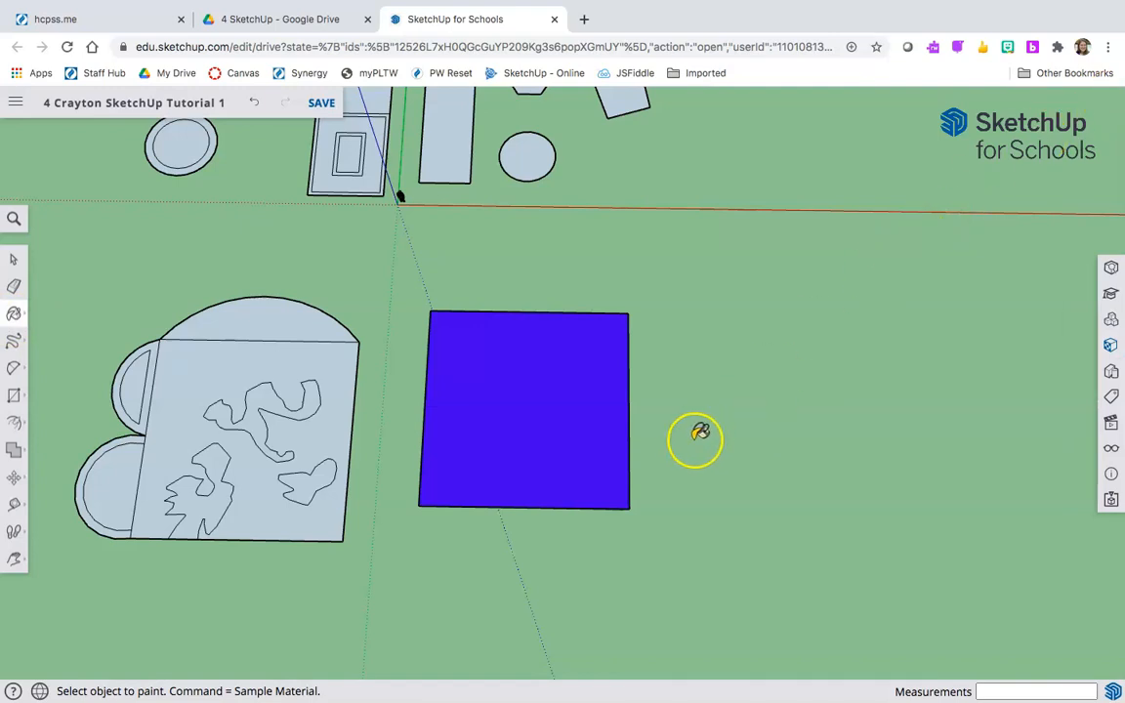
Draw a 5' wide by 15' deep rectangle inside the blue square, starting from its lower edge
{"action": "scroll", "coordinate": [521, 508], "scroll_direction": "up", "scroll_amount": 5}
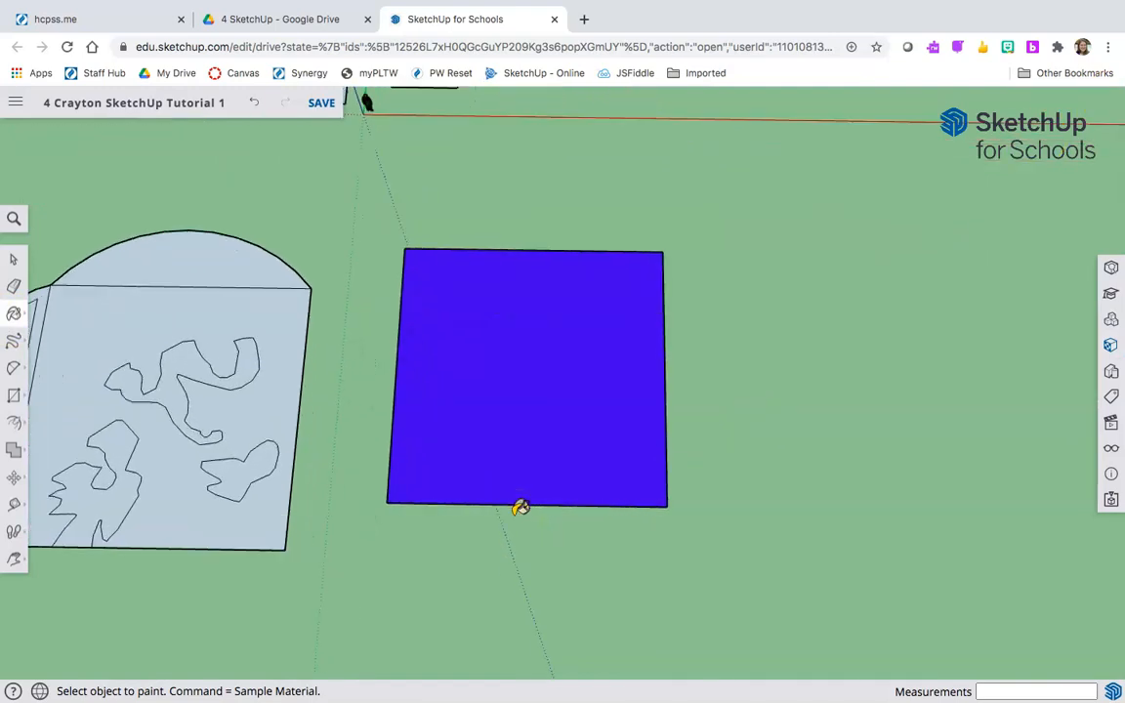
{"action": "key", "text": "h"}
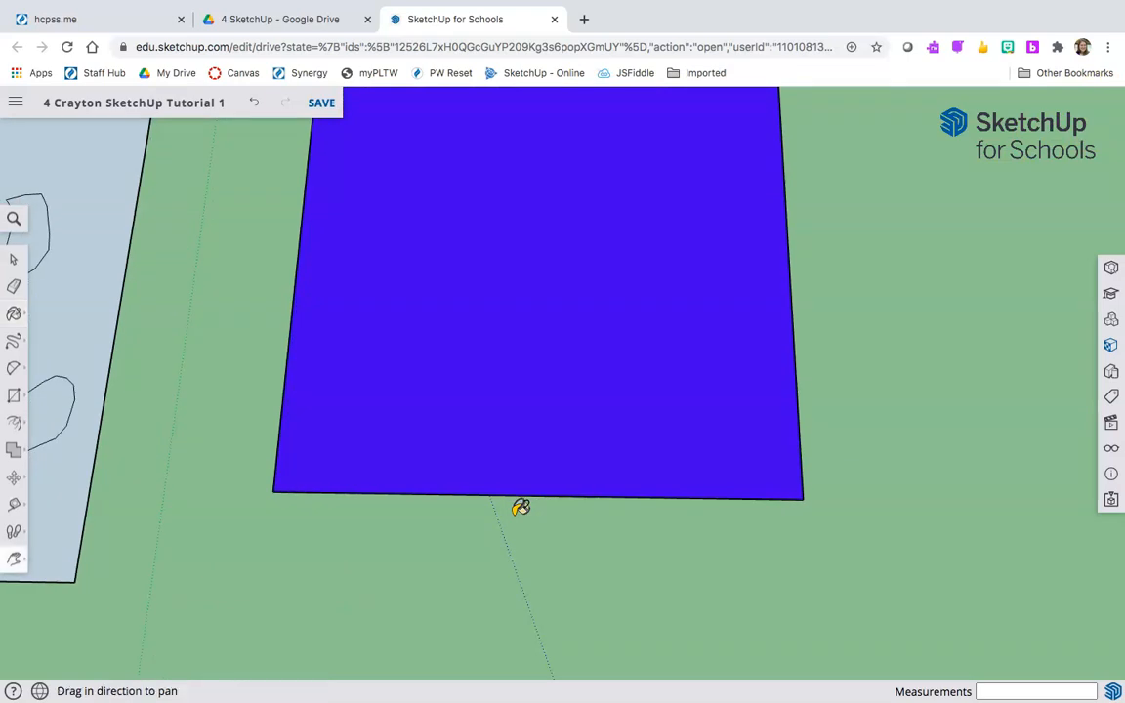
{"action": "left_click_drag", "start_coordinate": [535, 446], "coordinate": [511, 565]}
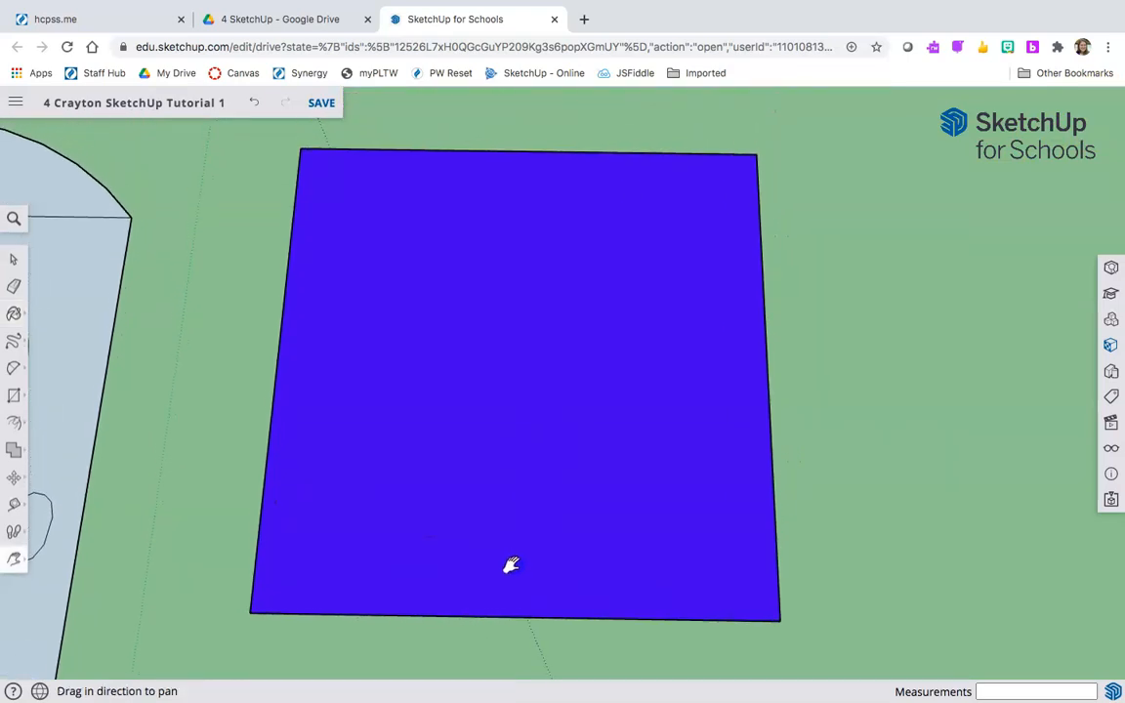
{"action": "key", "text": "r"}
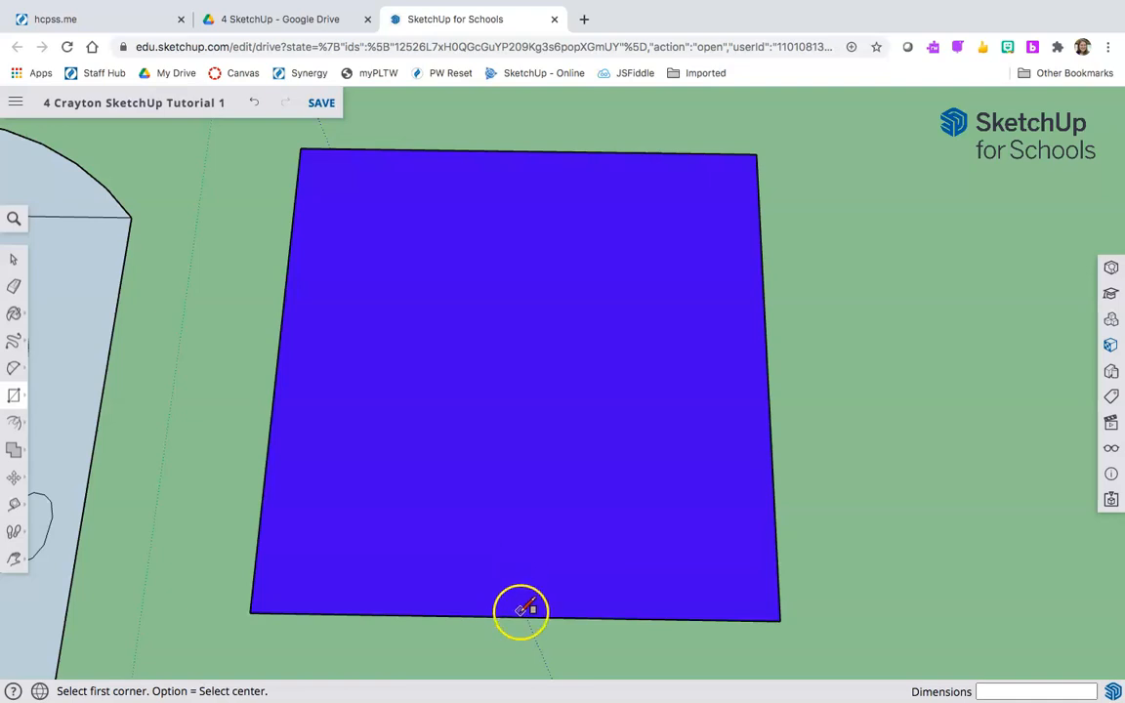
{"action": "left_click", "coordinate": [414, 613]}
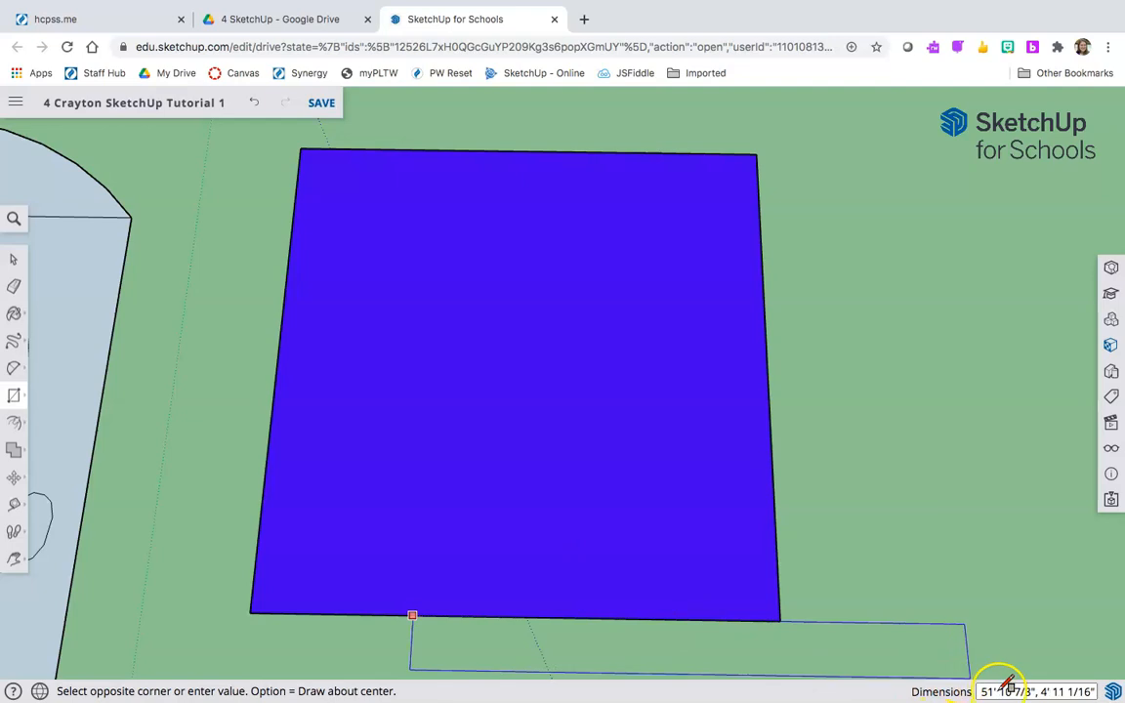
{"action": "left_click", "coordinate": [468, 483]}
{"action": "type", "text": "5', 15"}
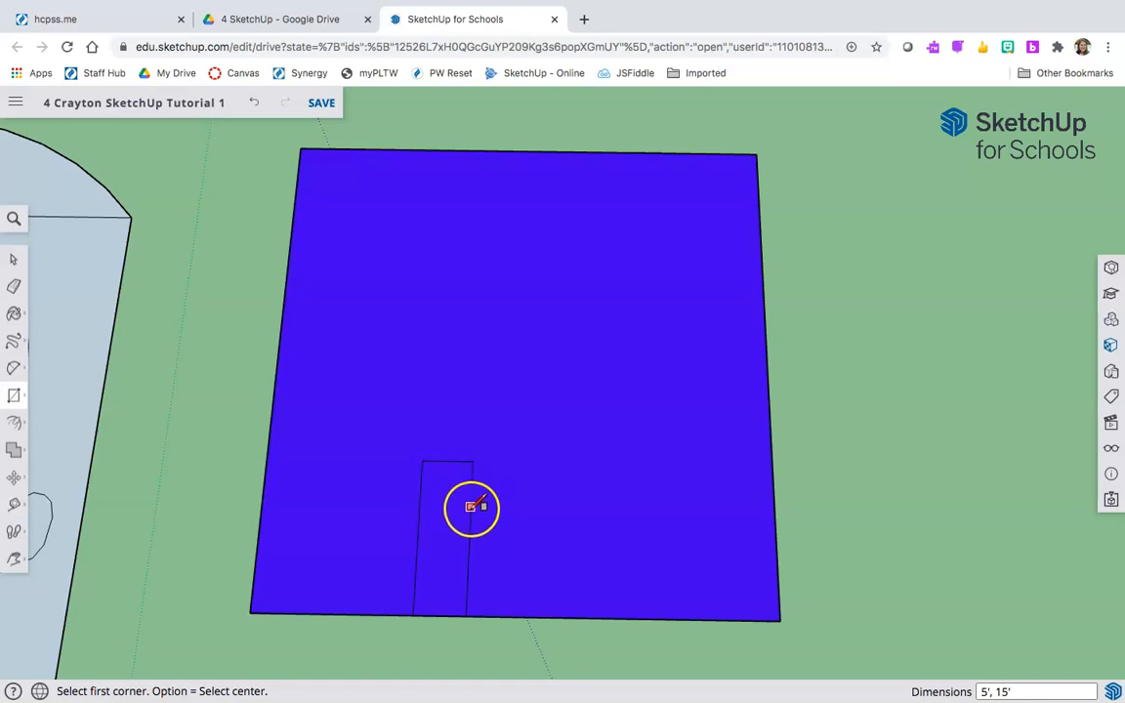
Try drawing a 10' by 5' rectangle from the strip's upper right corner, and undo it
{"action": "left_click", "coordinate": [473, 461]}
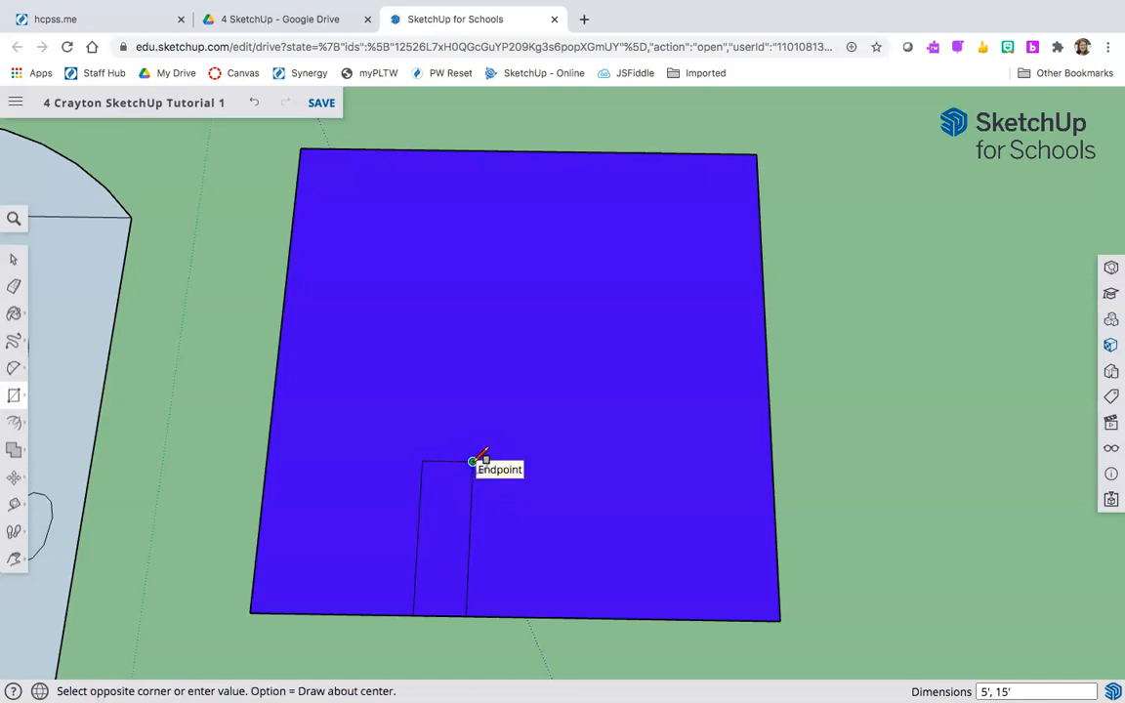
{"action": "left_click", "coordinate": [330, 503]}
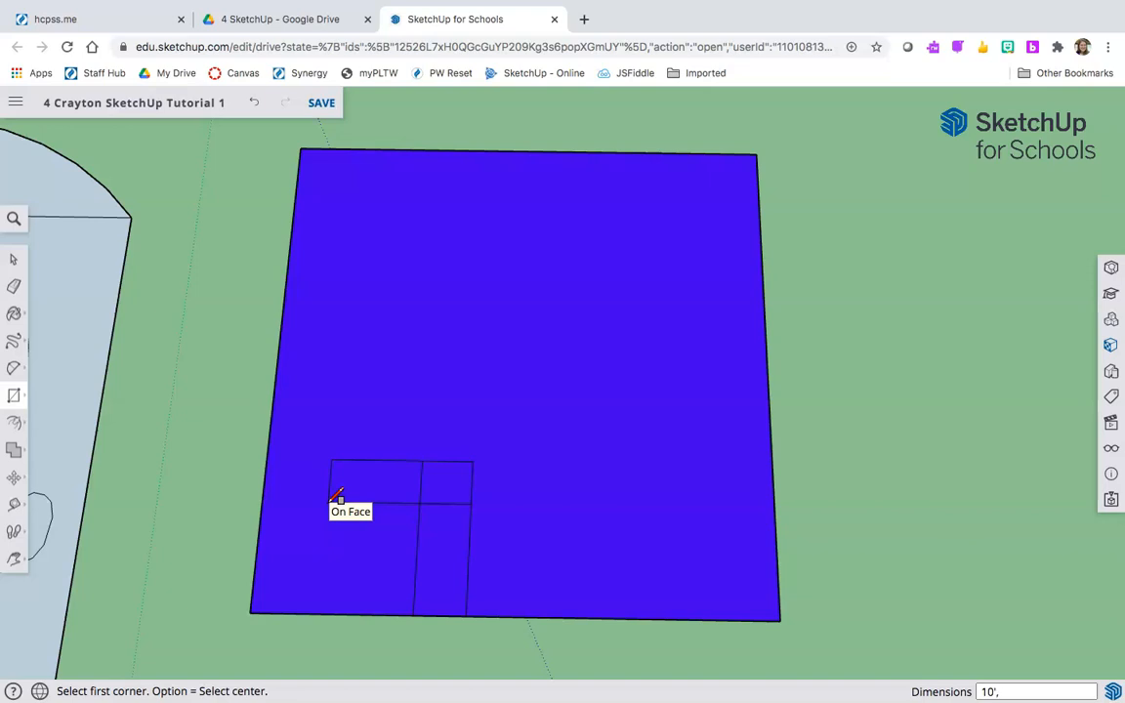
{"action": "key", "text": "Return"}
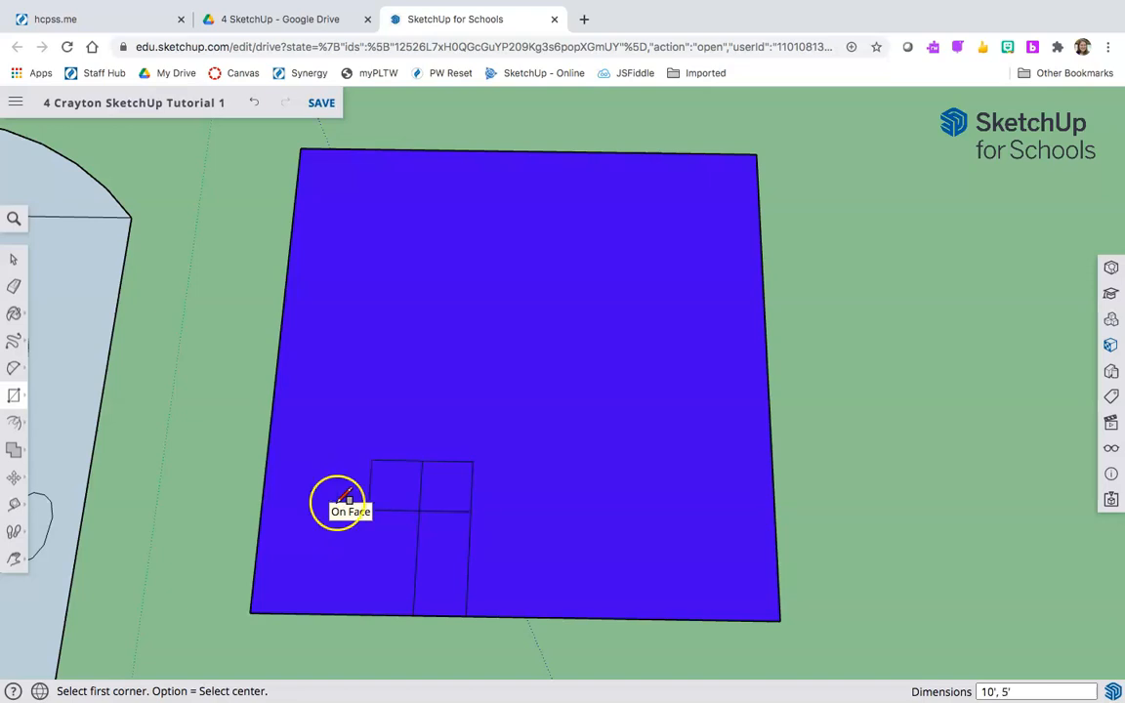
{"action": "left_click", "coordinate": [253, 103]}
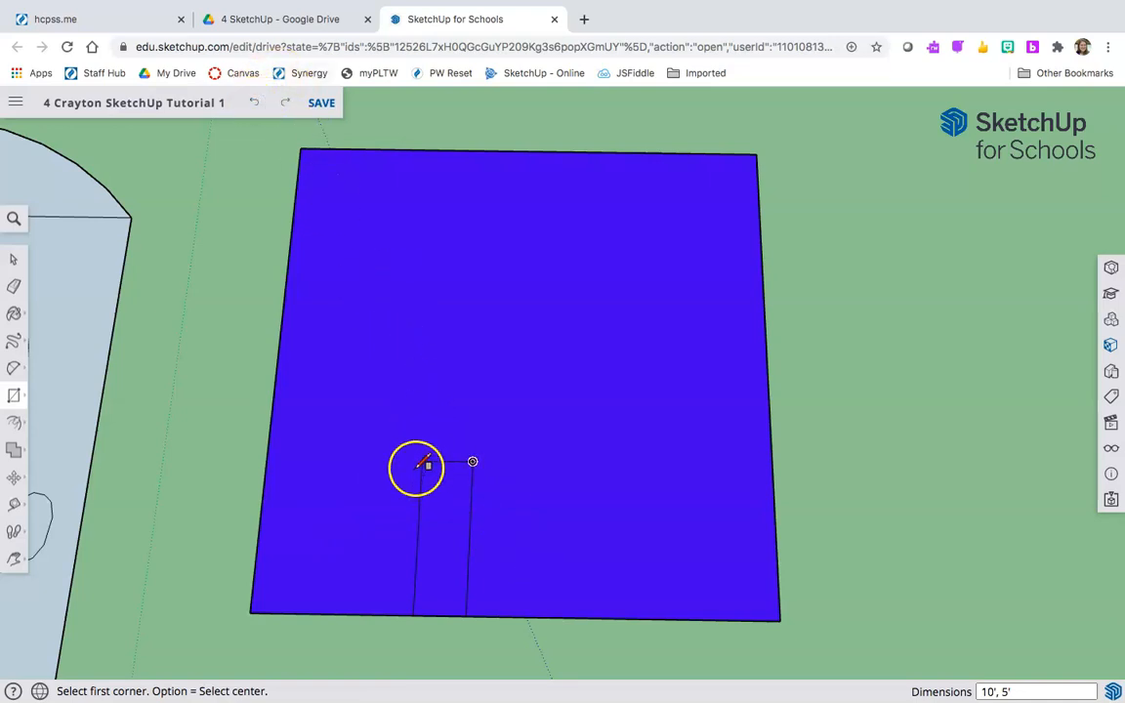
Draw a 10' by 5' rectangle leftward from the strip's upper left corner and a 5' by 5' square below its left end
{"action": "left_click_drag", "start_coordinate": [421, 461], "coordinate": [306, 497]}
{"action": "type", "text": "10"}
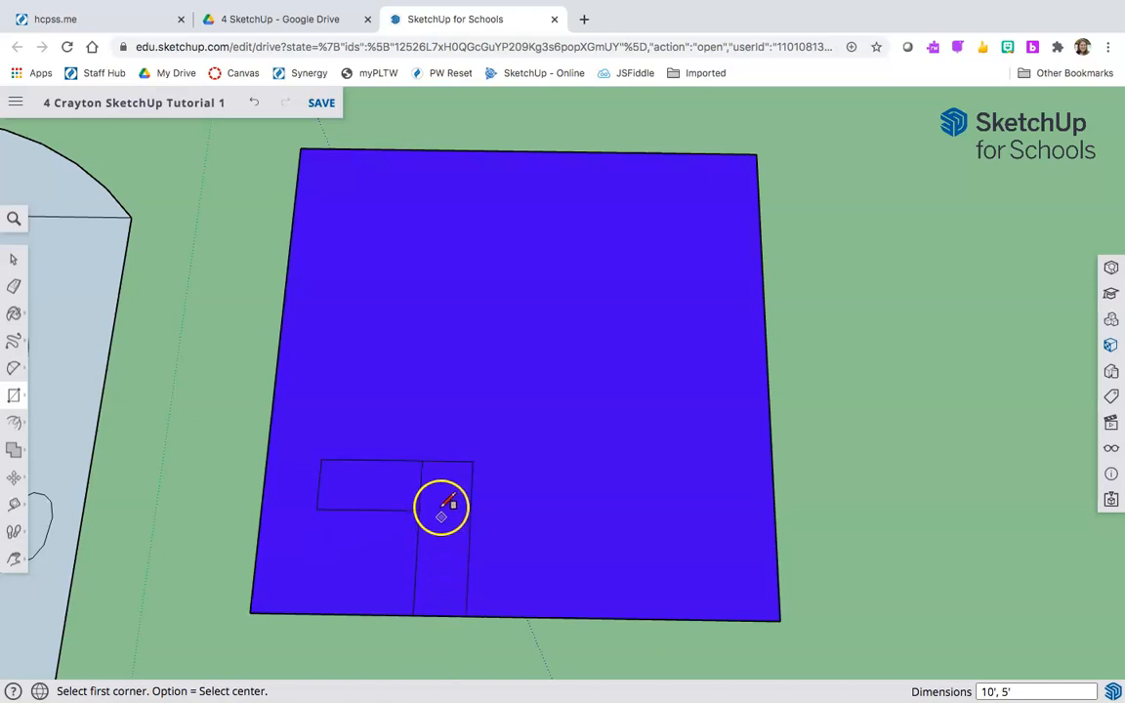
{"action": "left_click", "coordinate": [316, 509]}
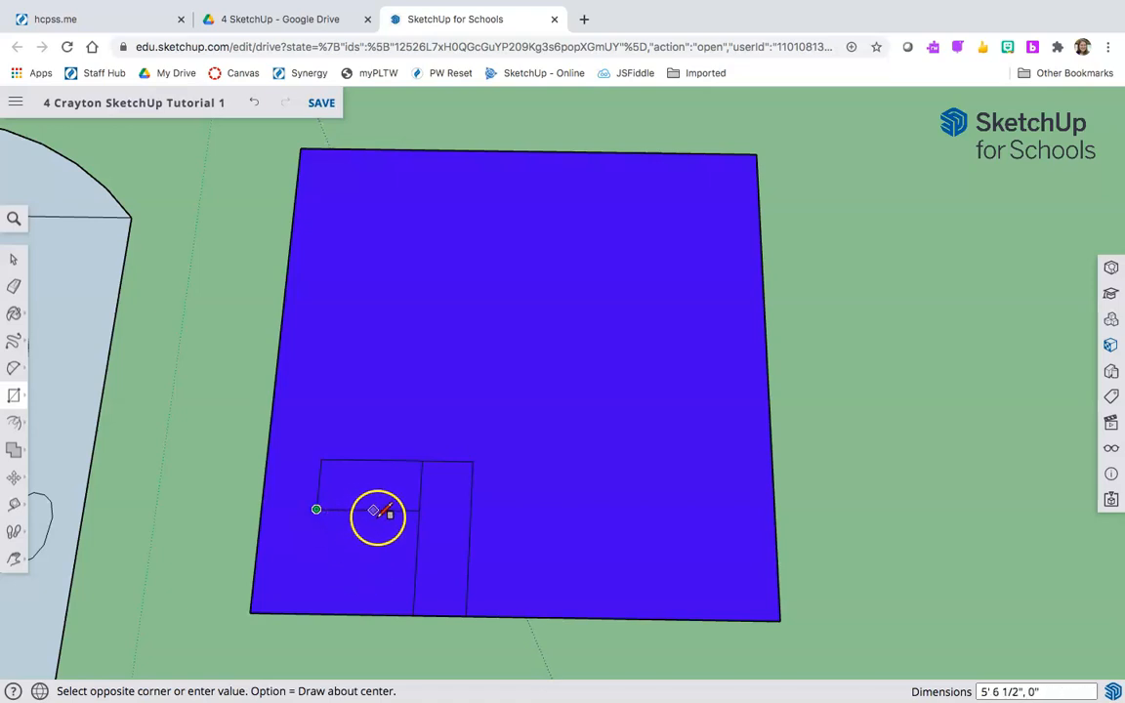
{"action": "left_click", "coordinate": [373, 564]}
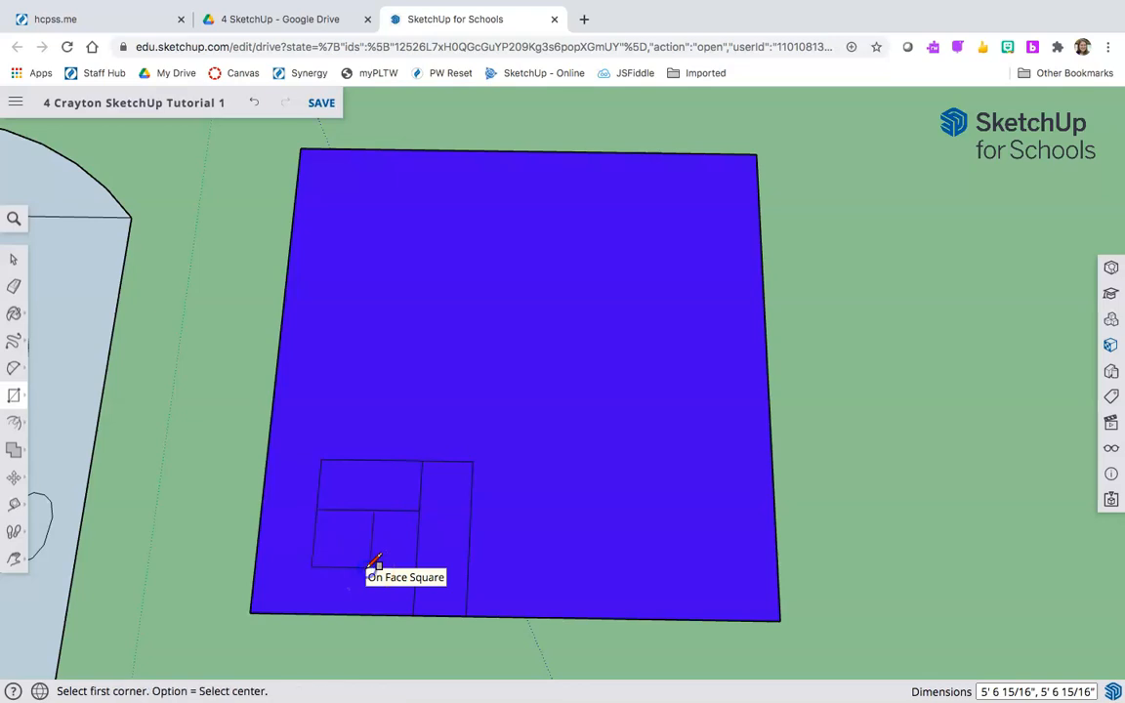
{"action": "type", "text": "5"}
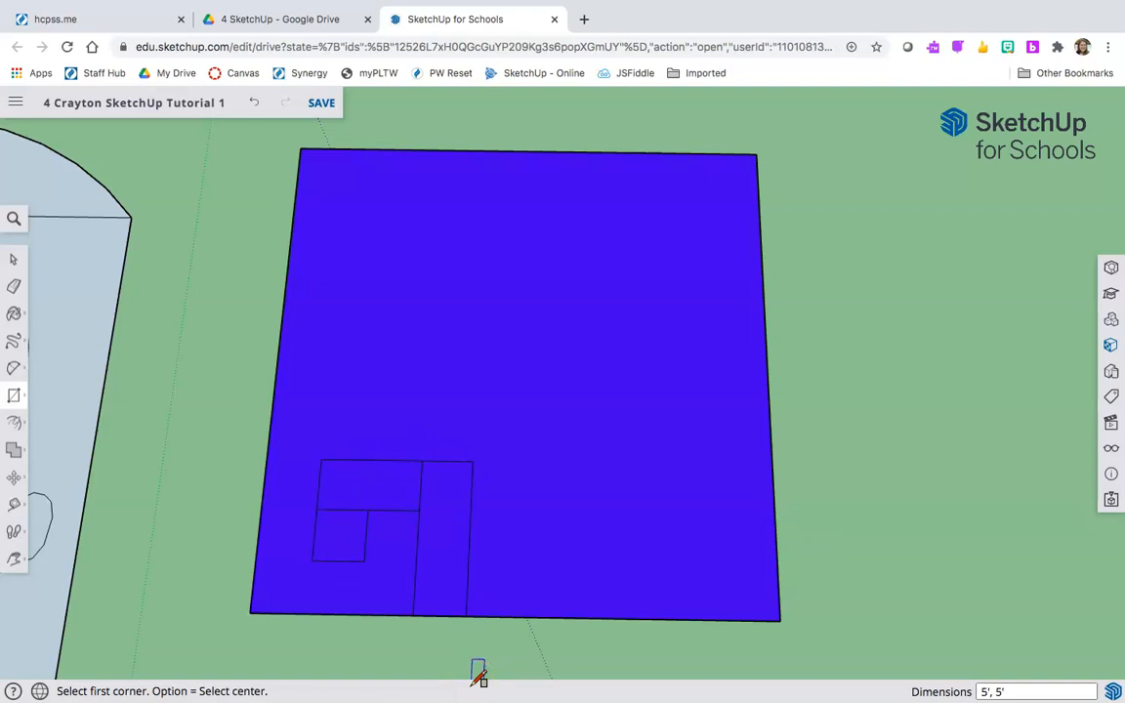
Erase the dividing lines between the three rectangles to make one hook-shaped path, undoing the surplus erasure of its inner edge
{"action": "left_click", "coordinate": [15, 286]}
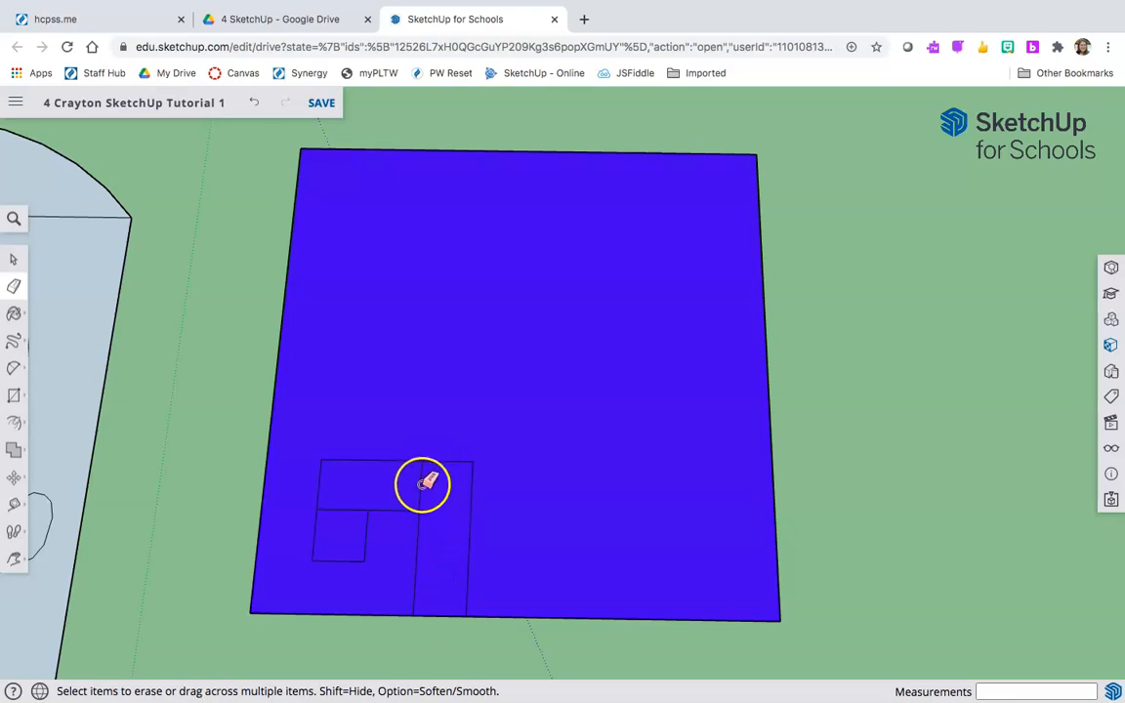
{"action": "scroll", "coordinate": [427, 482], "scroll_direction": "up", "scroll_amount": 1}
{"action": "scroll", "coordinate": [427, 482], "scroll_direction": "up", "scroll_amount": 1}
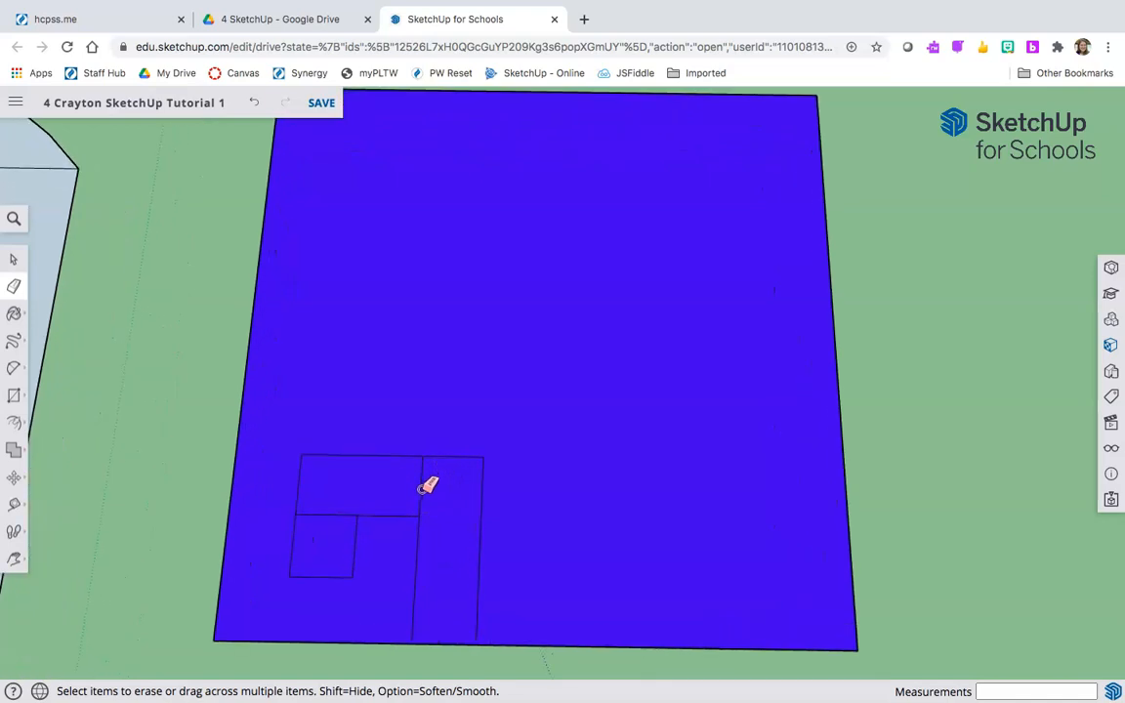
{"action": "left_click", "coordinate": [320, 514]}
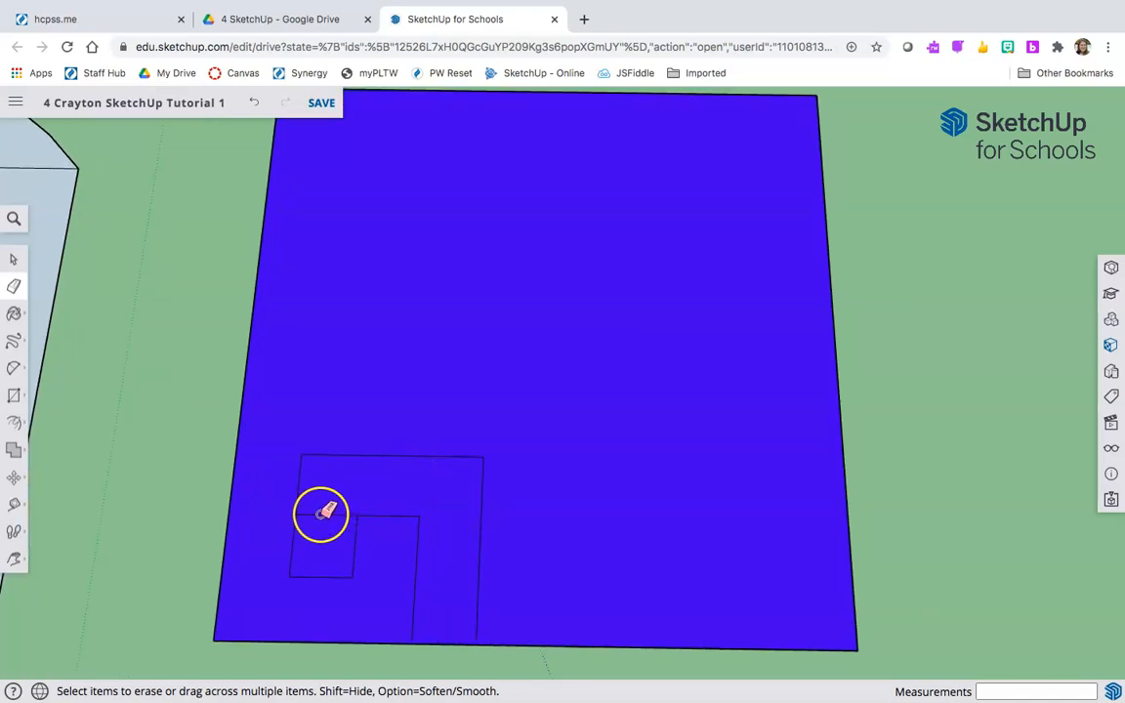
{"action": "left_click_drag", "start_coordinate": [358, 510], "coordinate": [388, 514]}
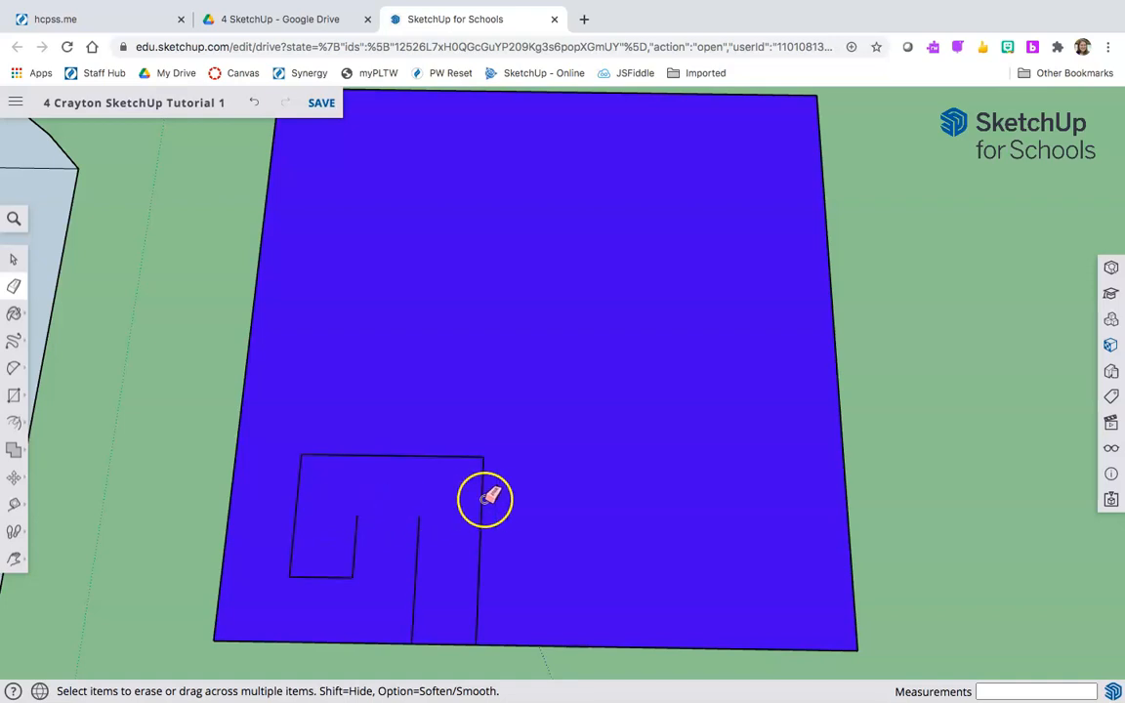
{"action": "left_click", "coordinate": [252, 108]}
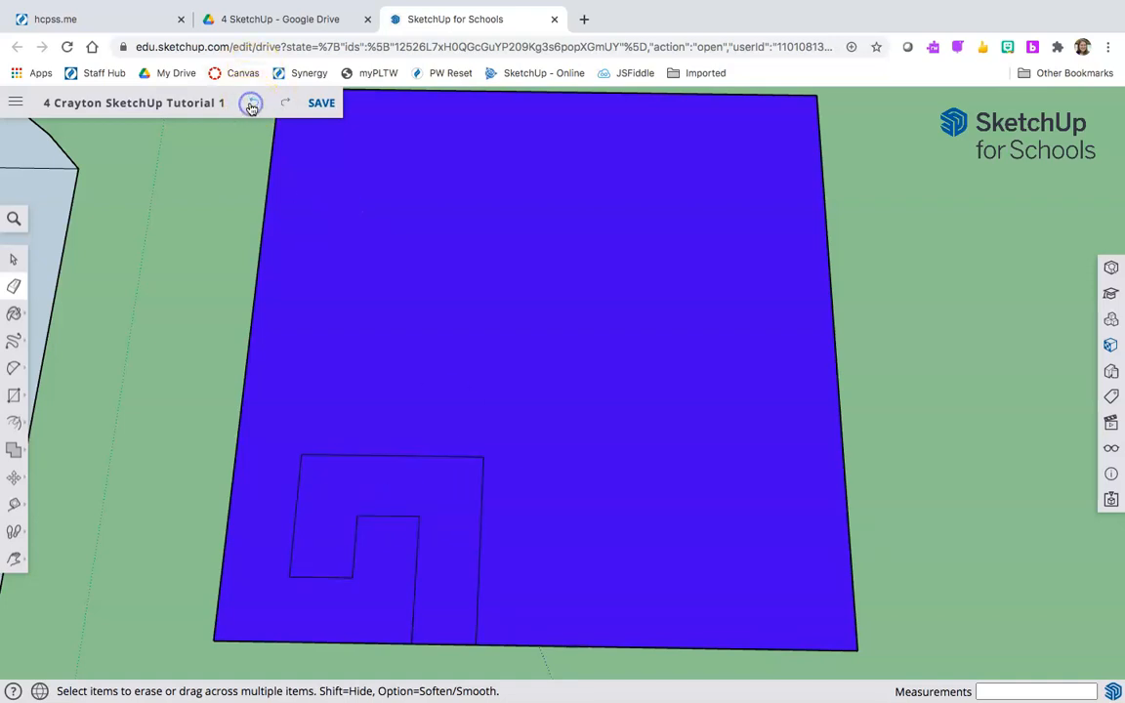
Try erasing the edge segment across the path's opening on the square's lower side, and undo the erasure
{"action": "scroll", "coordinate": [537, 514], "scroll_direction": "down", "scroll_amount": 2}
{"action": "scroll", "coordinate": [543, 512], "scroll_direction": "down", "scroll_amount": 1}
{"action": "left_click_drag", "start_coordinate": [504, 517], "coordinate": [455, 618]}
{"action": "left_click_drag", "start_coordinate": [459, 540], "coordinate": [410, 474]}
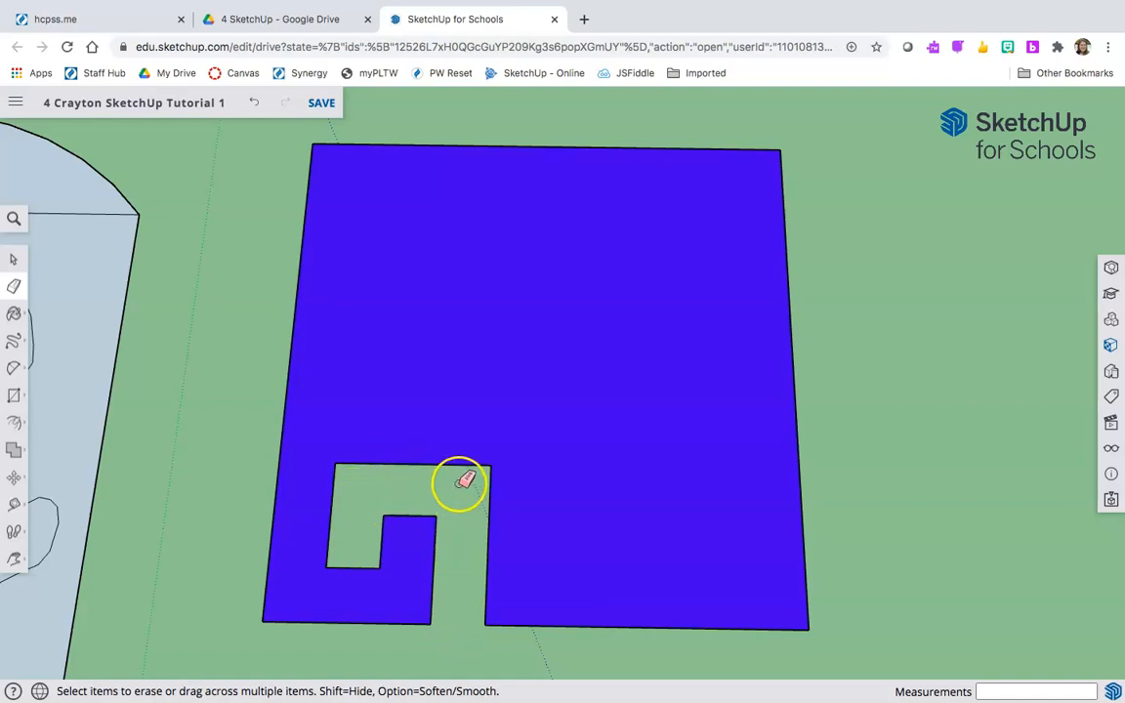
{"action": "left_click", "coordinate": [252, 108]}
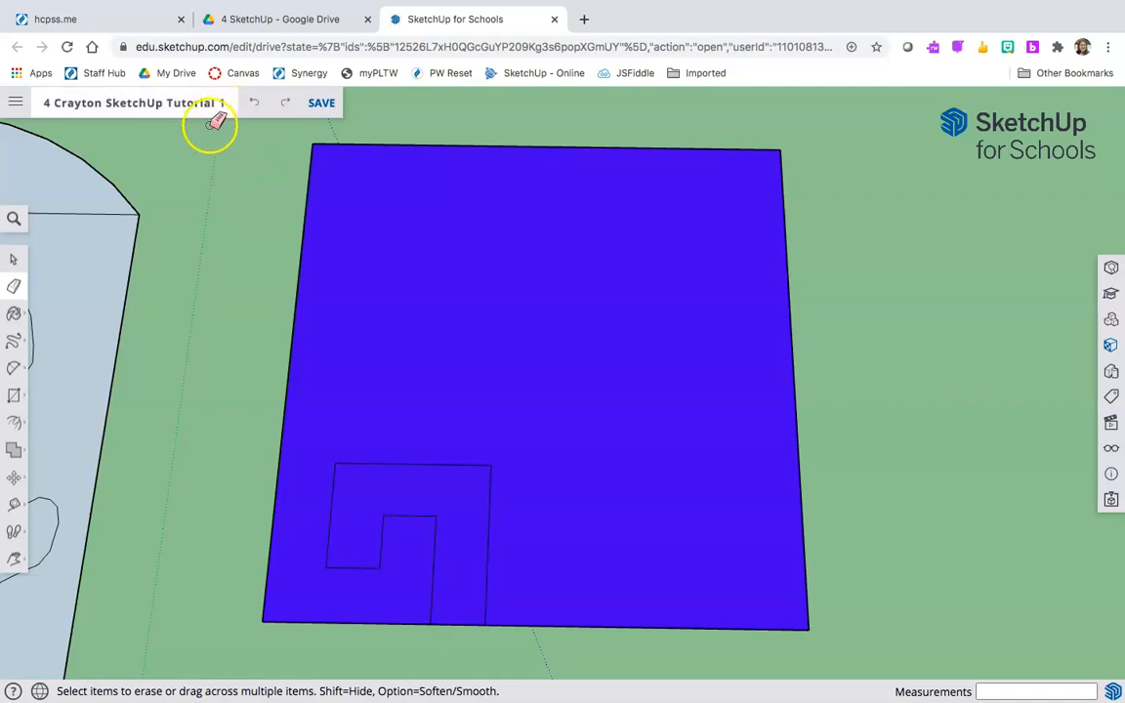
Erase the hook-shaped path's face and the edge segment closing its opening on the square's lower side
{"action": "left_click", "coordinate": [13, 258]}
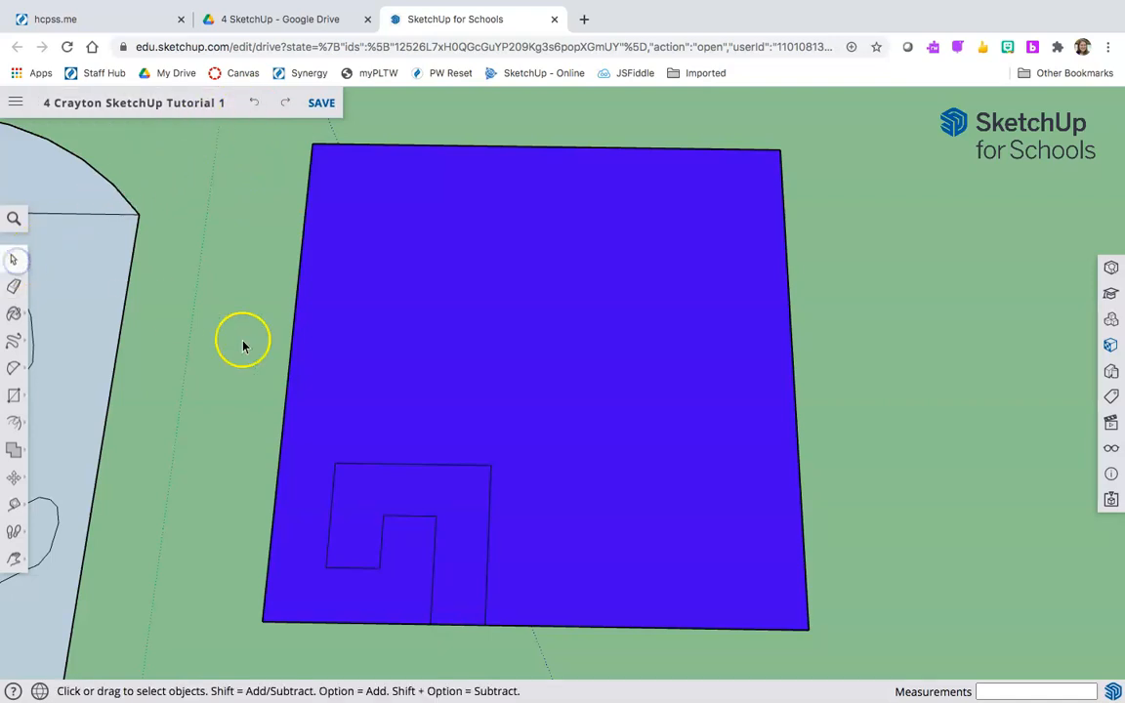
{"action": "right_click", "coordinate": [417, 494]}
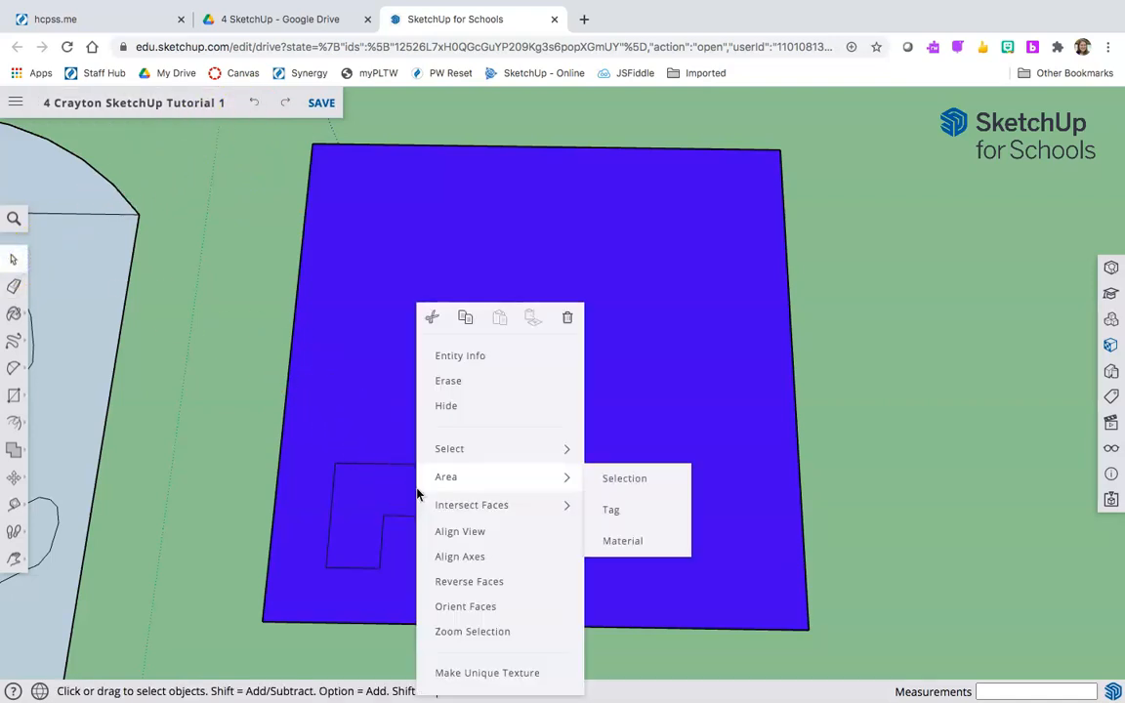
{"action": "left_click", "coordinate": [448, 381]}
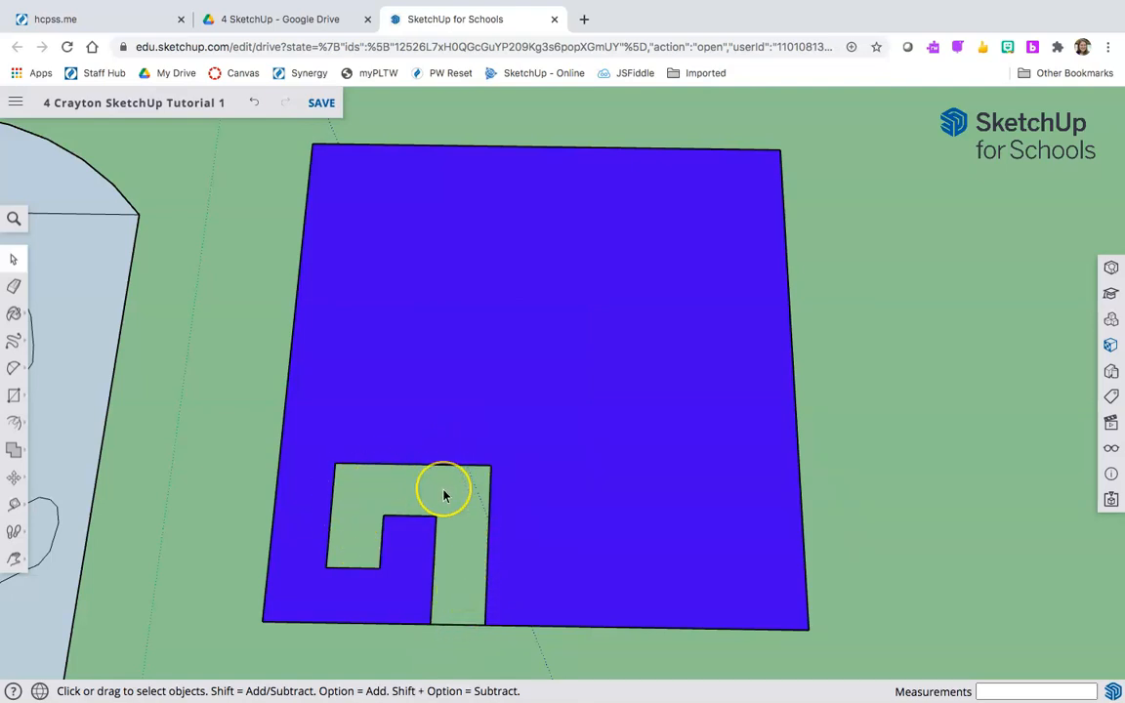
{"action": "key", "text": "e"}
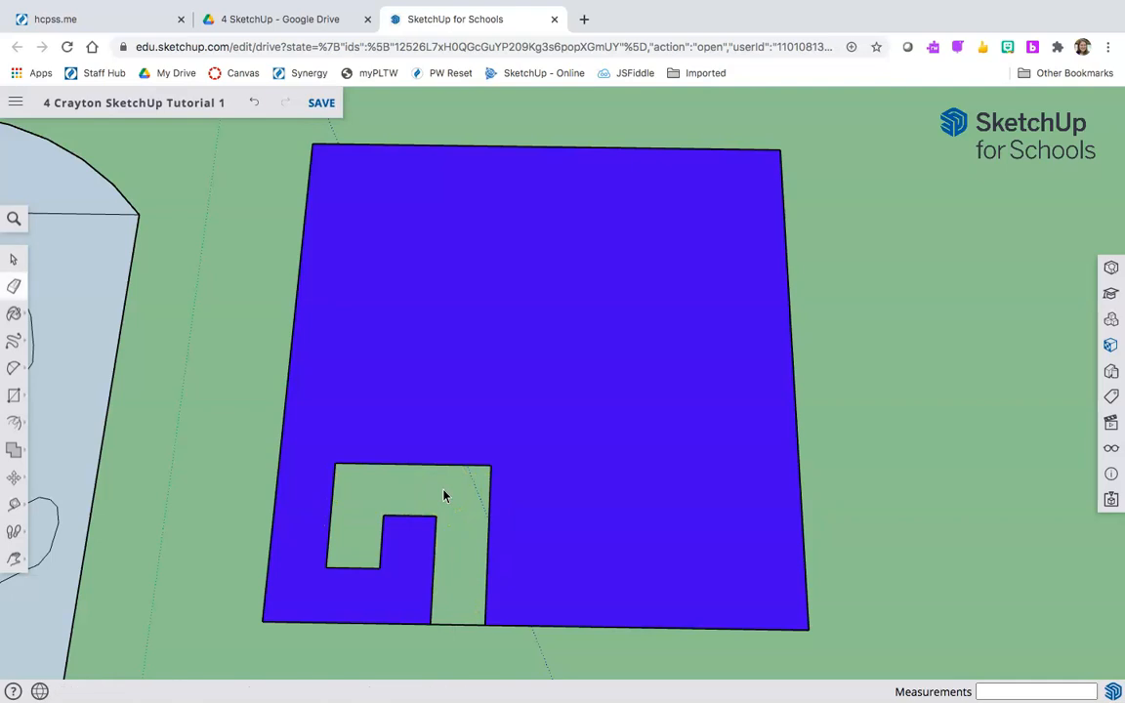
{"action": "left_click", "coordinate": [459, 625]}
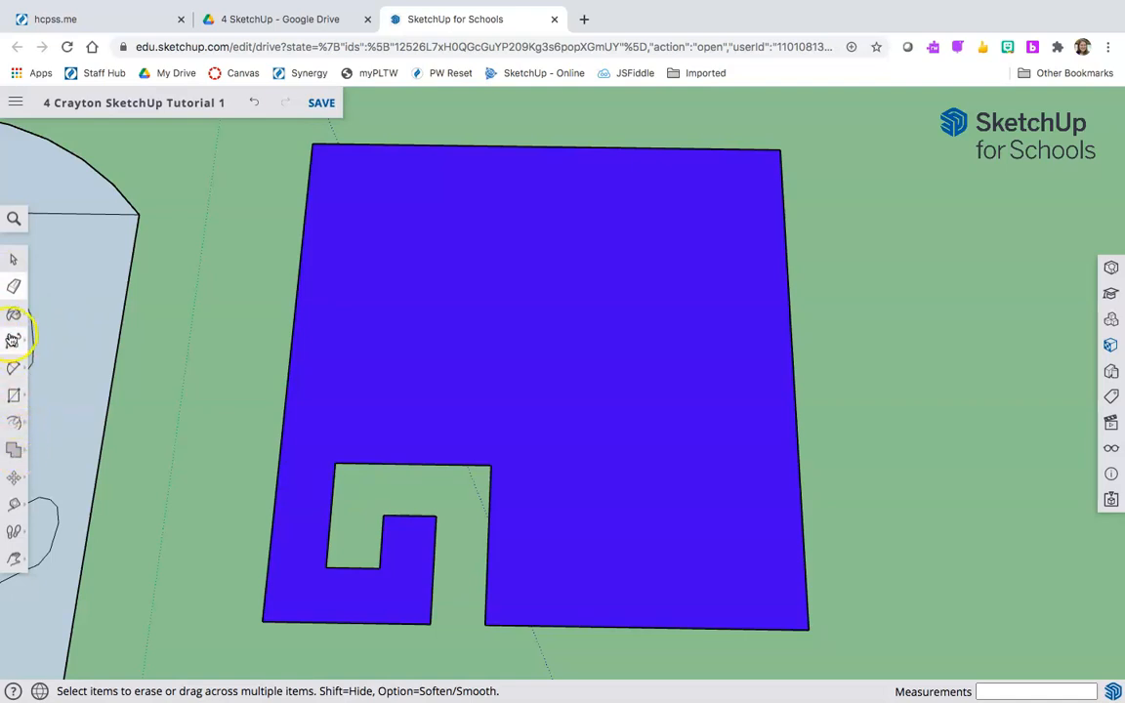
{"action": "left_click", "coordinate": [15, 423]}
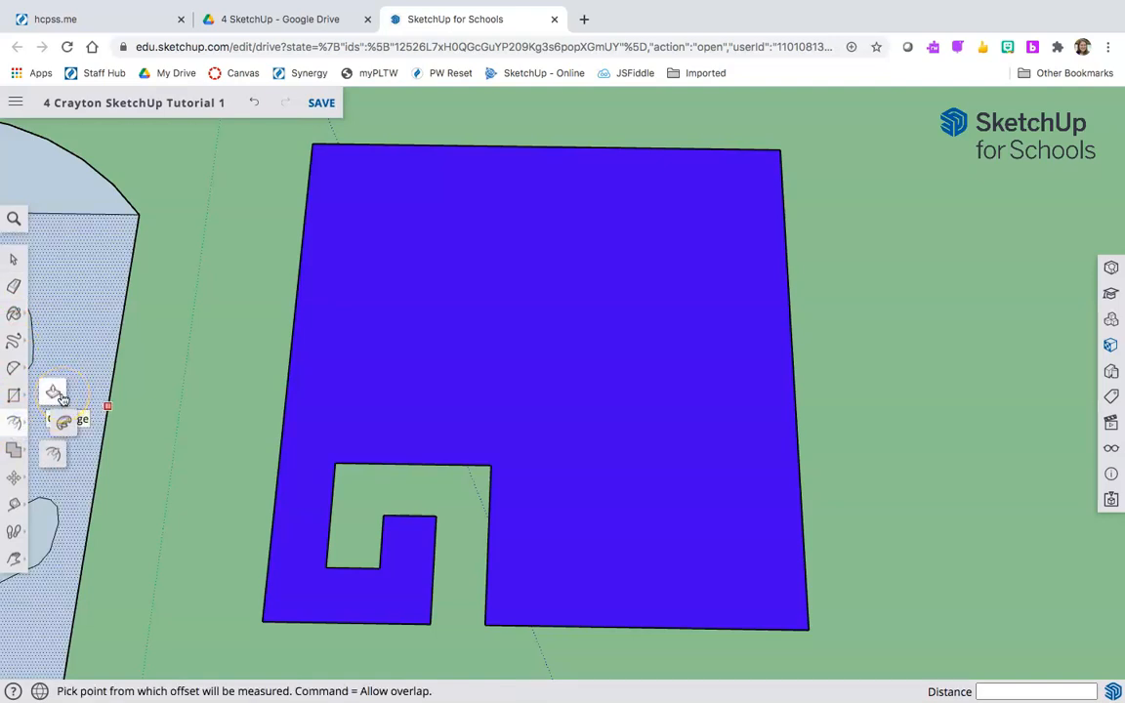
{"action": "left_click", "coordinate": [54, 395]}
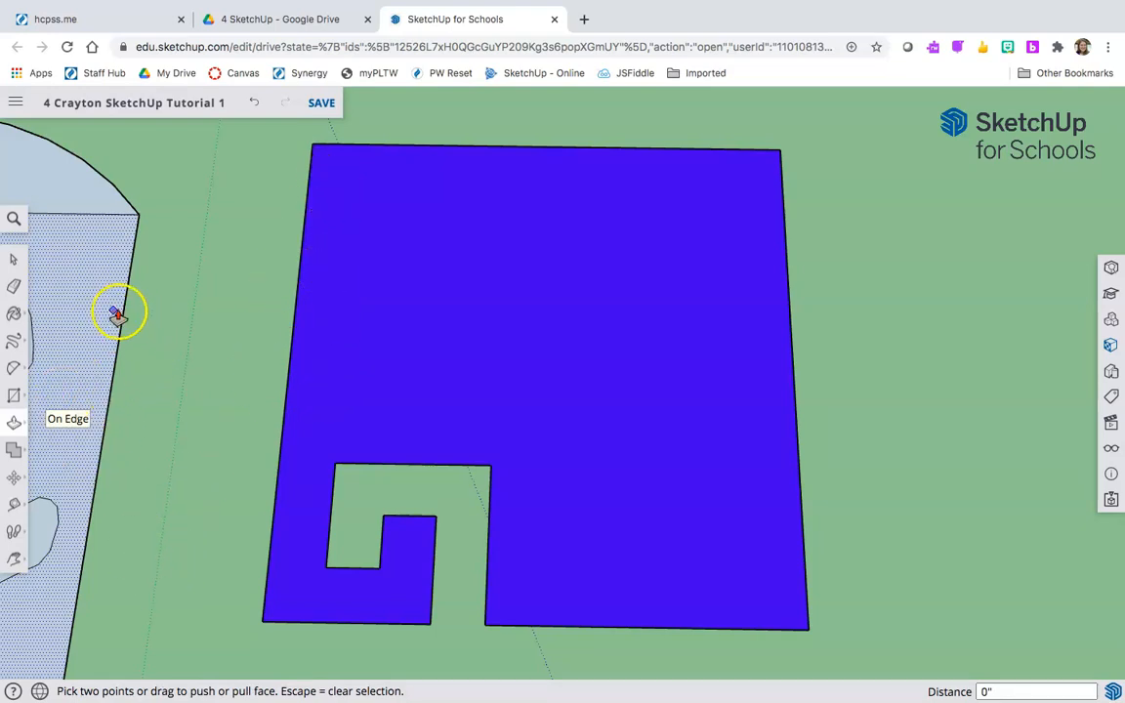
{"action": "key", "text": "space"}
{"action": "left_click", "coordinate": [176, 328]}
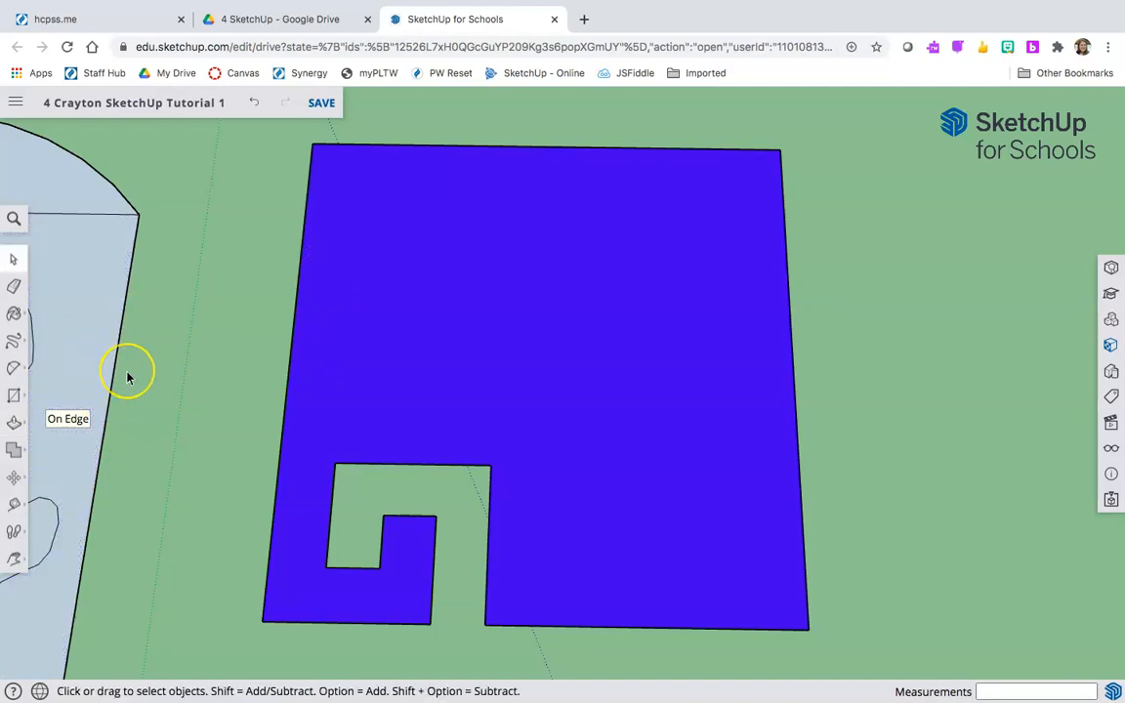
Push/Pull the remaining blue face upward to a height of 8'
{"action": "key", "text": "p"}
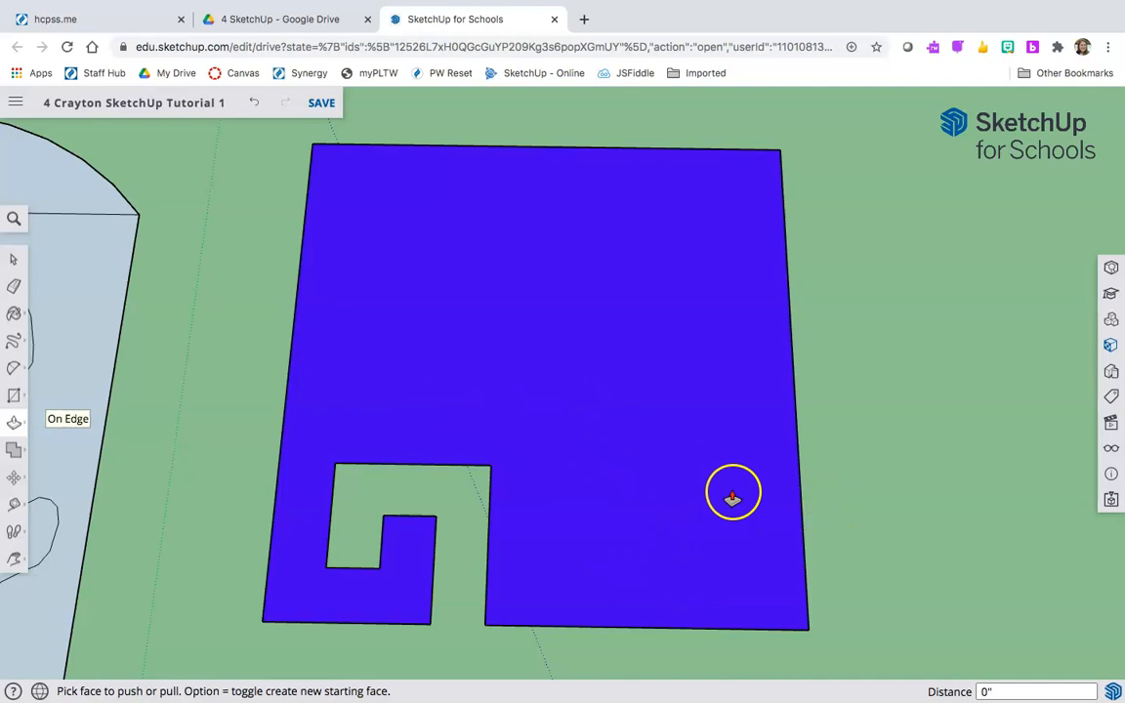
{"action": "scroll", "coordinate": [672, 557], "scroll_direction": "up", "scroll_amount": 5}
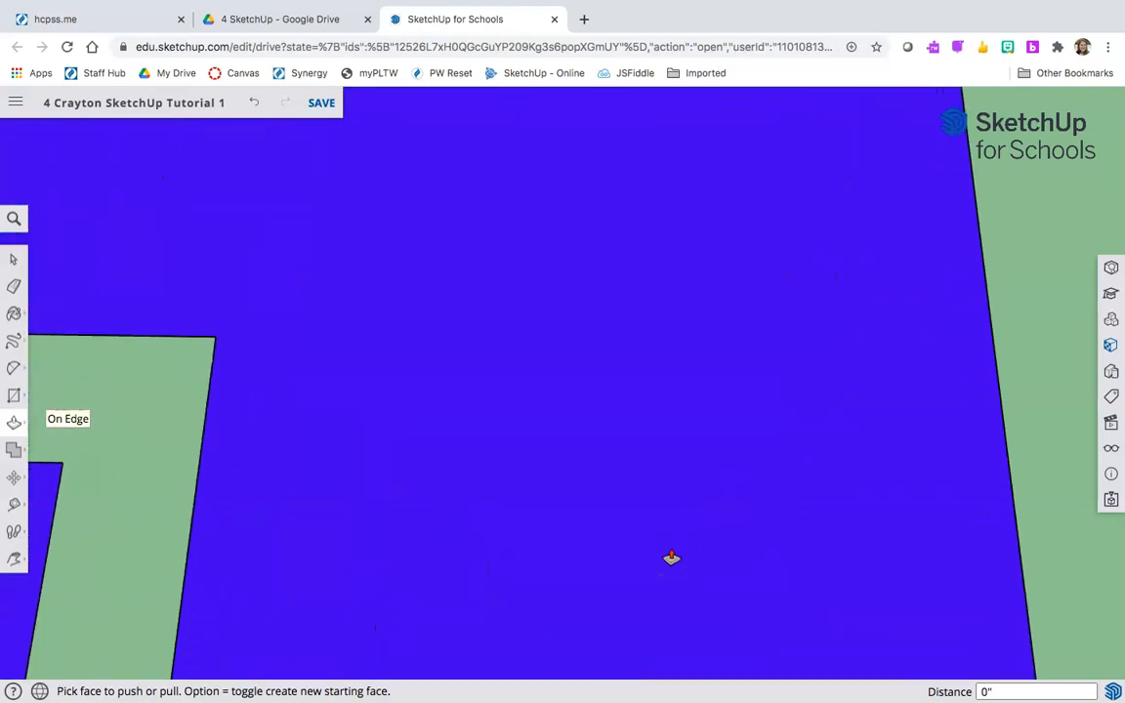
{"action": "scroll", "coordinate": [270, 499], "scroll_direction": "down", "scroll_amount": 5}
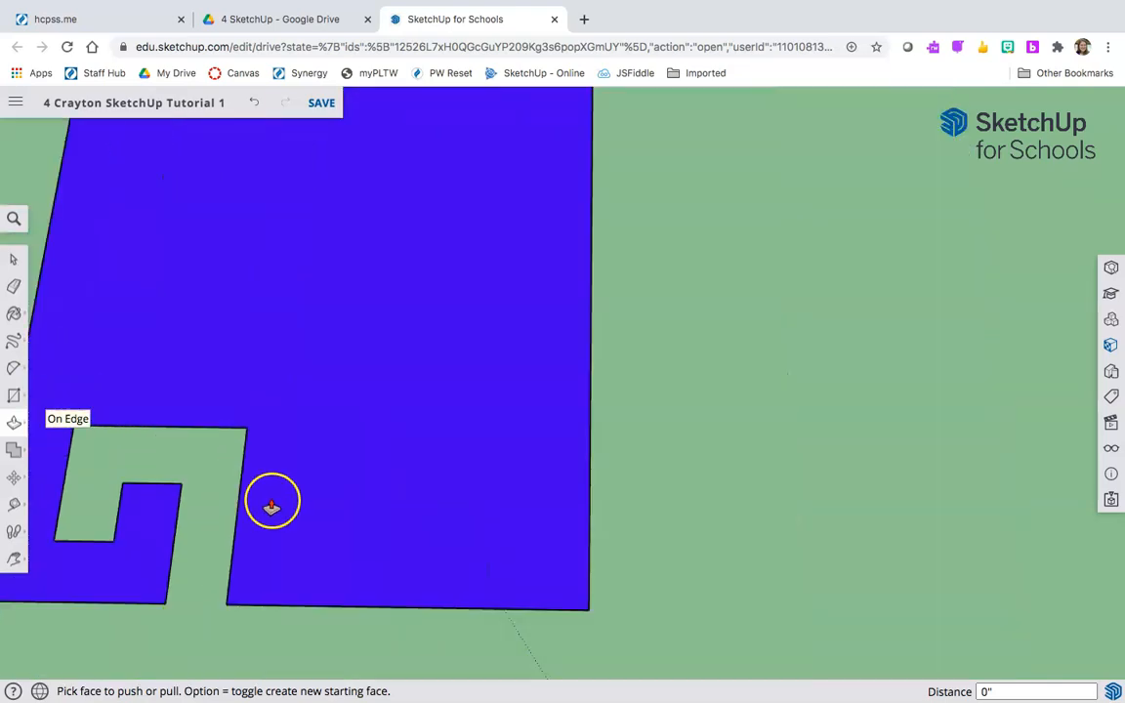
{"action": "mouse_move", "coordinate": [337, 470]}
{"action": "middle_mouse_down", "text": "shift"}
{"action": "mouse_move", "coordinate": [510, 465]}
{"action": "mouse_move", "coordinate": [593, 499]}
{"action": "middle_mouse_up", "text": "shift"}
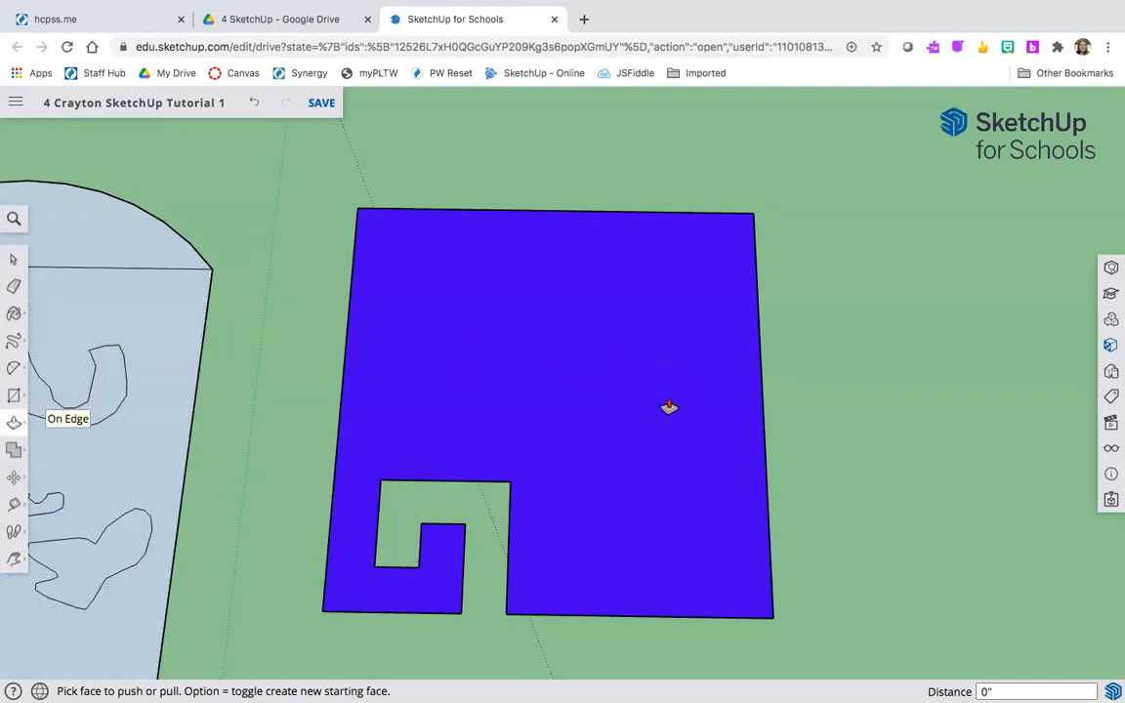
{"action": "left_click_drag", "start_coordinate": [669, 408], "coordinate": [695, 353]}
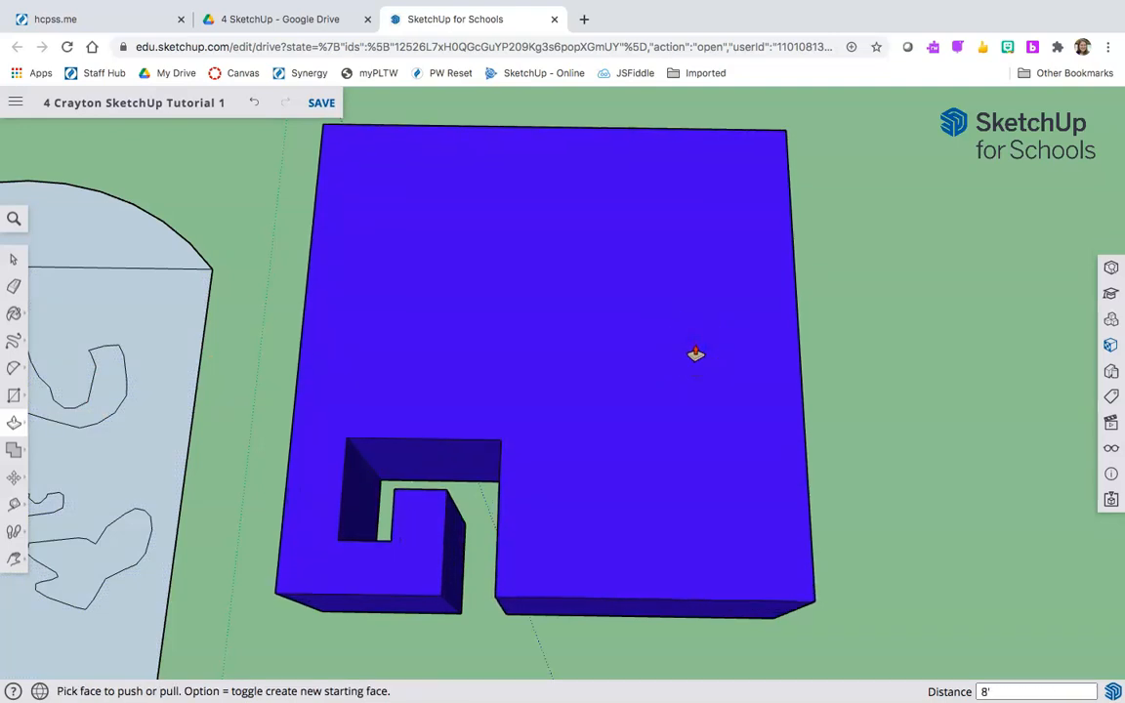
{"action": "left_click", "coordinate": [696, 354]}
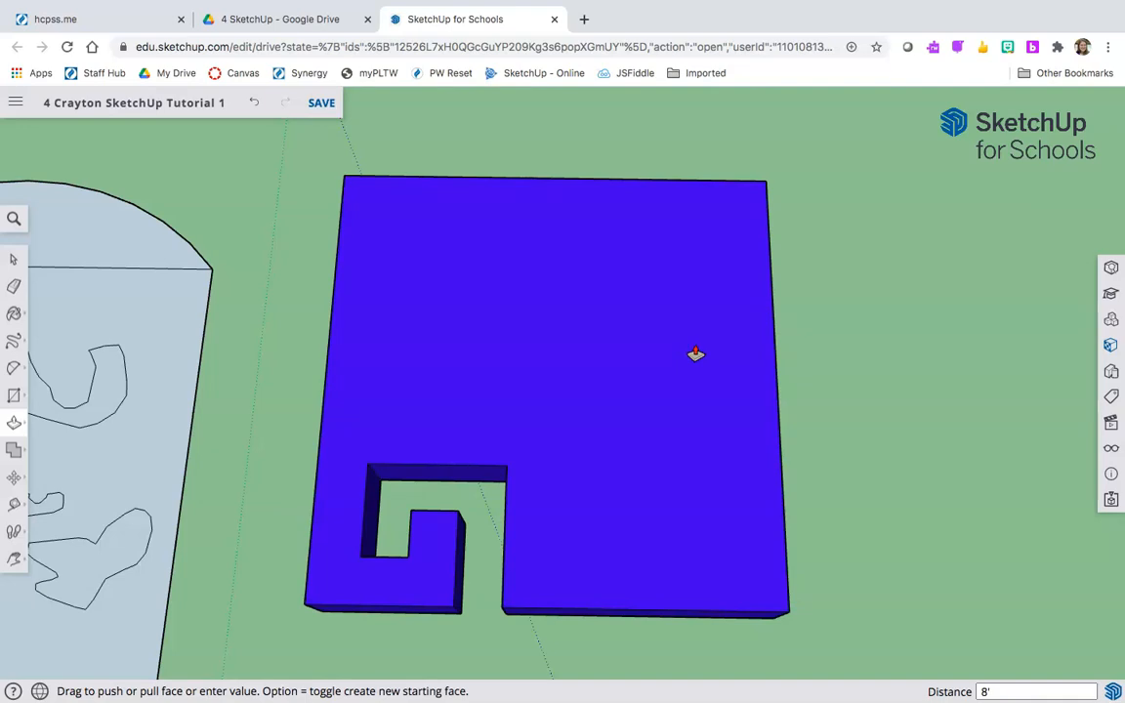
Draw a 50' by 50' square on the open ground beside the extruded blue block
{"action": "left_click", "coordinate": [766, 395]}
{"action": "key", "text": "o"}
{"action": "left_click_drag", "start_coordinate": [886, 542], "coordinate": [879, 322]}
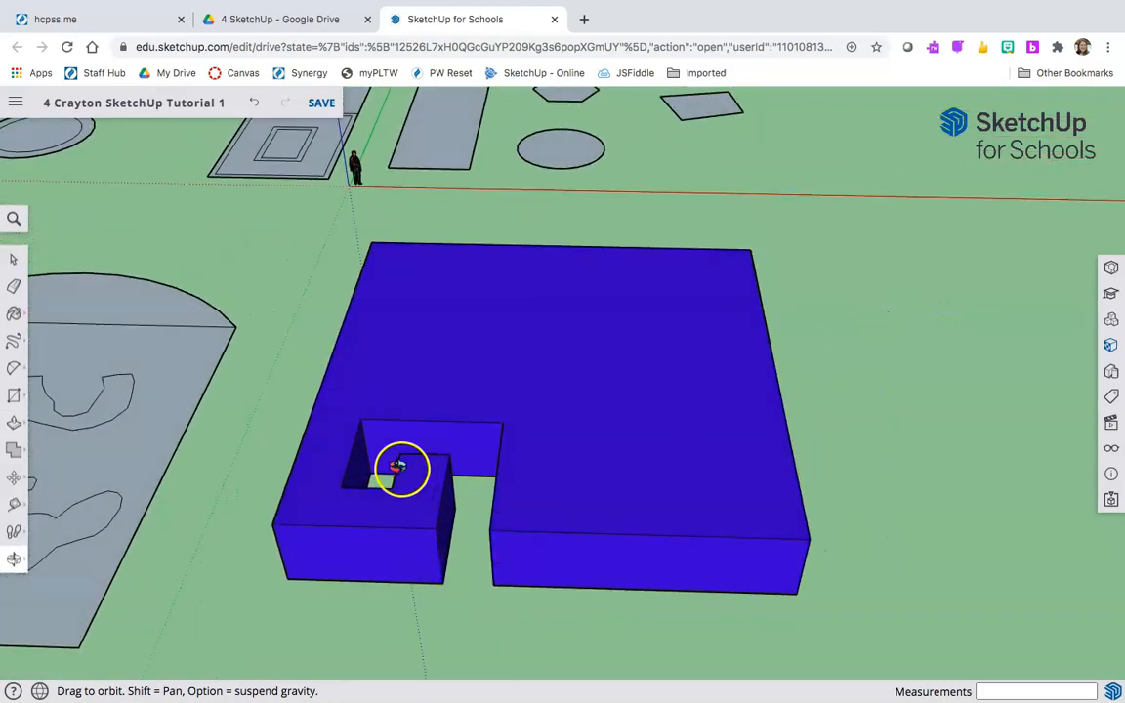
{"action": "left_click_drag", "start_coordinate": [822, 533], "coordinate": [856, 527]}
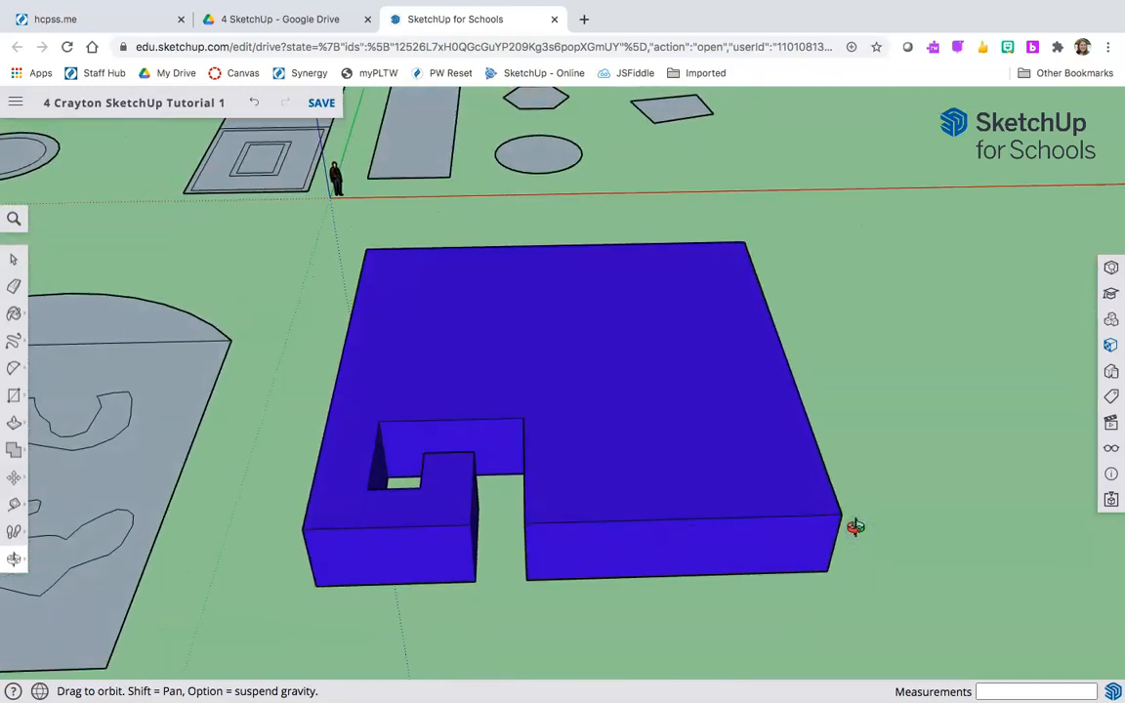
{"action": "key", "text": "y"}
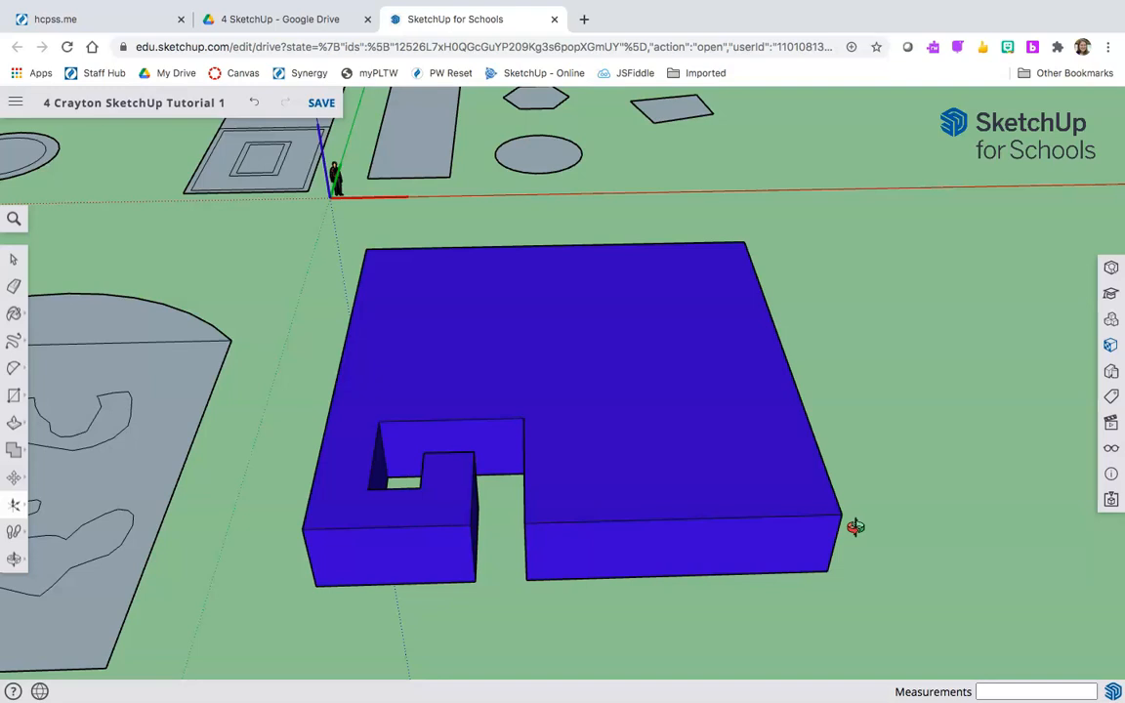
{"action": "key", "text": "h"}
{"action": "left_click_drag", "start_coordinate": [916, 522], "coordinate": [276, 557]}
{"action": "left_click_drag", "start_coordinate": [633, 488], "coordinate": [544, 671]}
{"action": "key", "text": "o"}
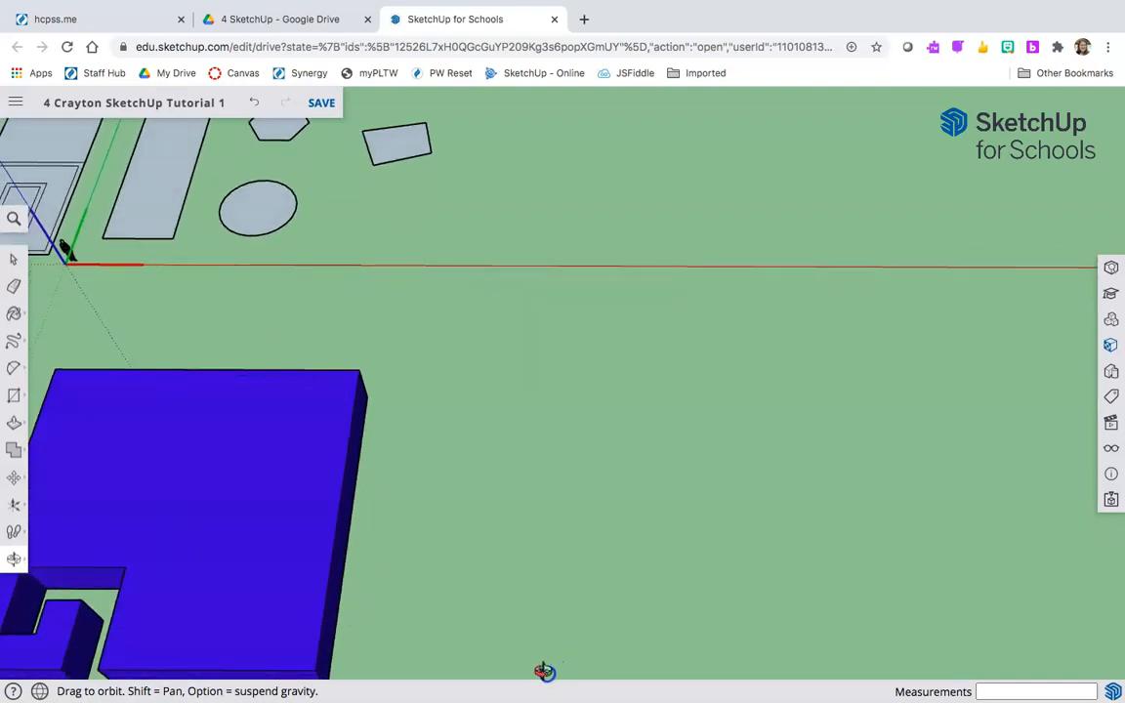
{"action": "key", "text": "h"}
{"action": "left_click_drag", "start_coordinate": [620, 595], "coordinate": [608, 477]}
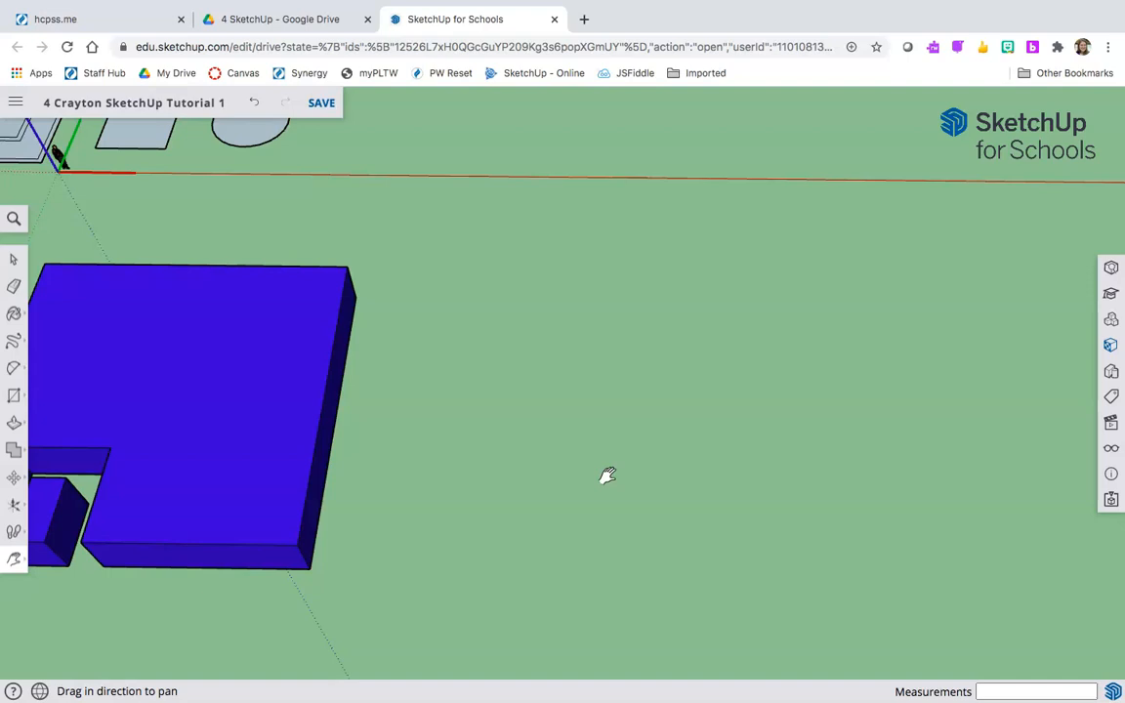
{"action": "key", "text": "r"}
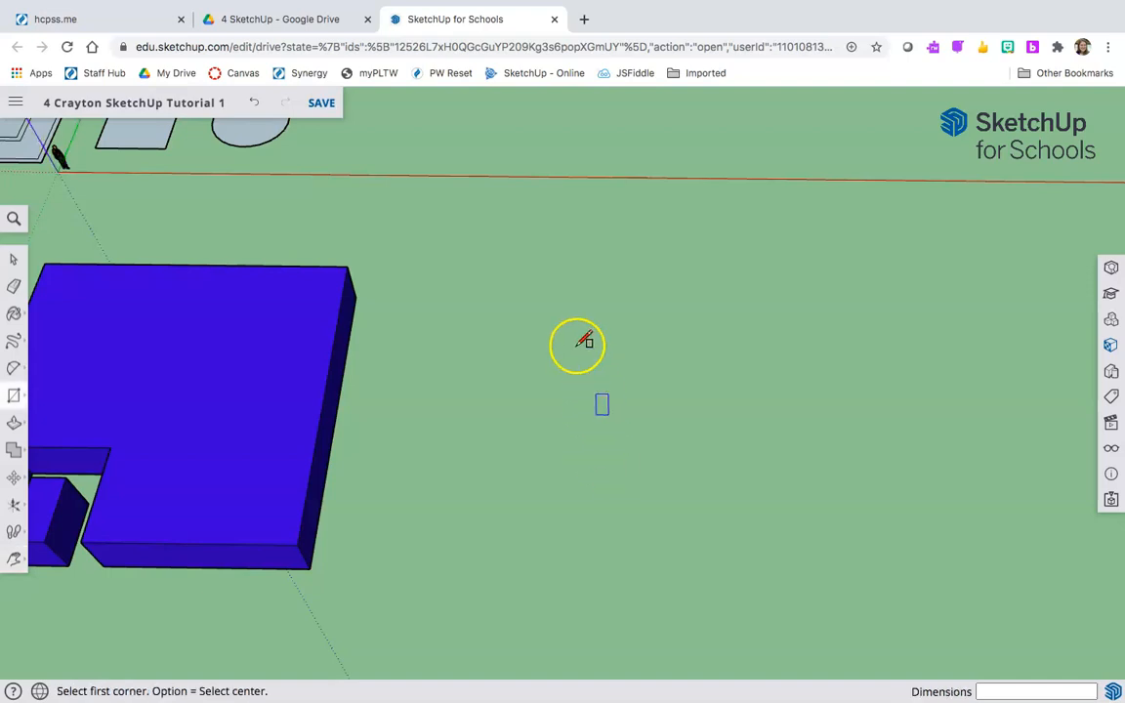
{"action": "left_click", "coordinate": [536, 285]}
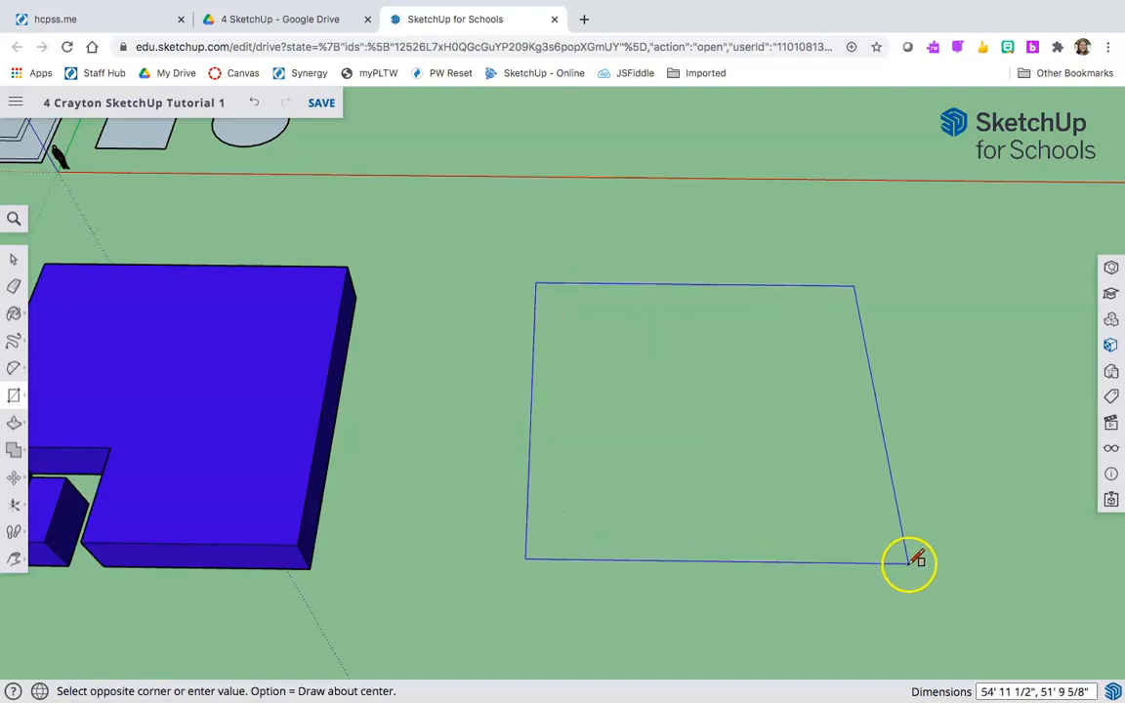
{"action": "left_click", "coordinate": [907, 563]}
{"action": "type", "text": "50', 50"}
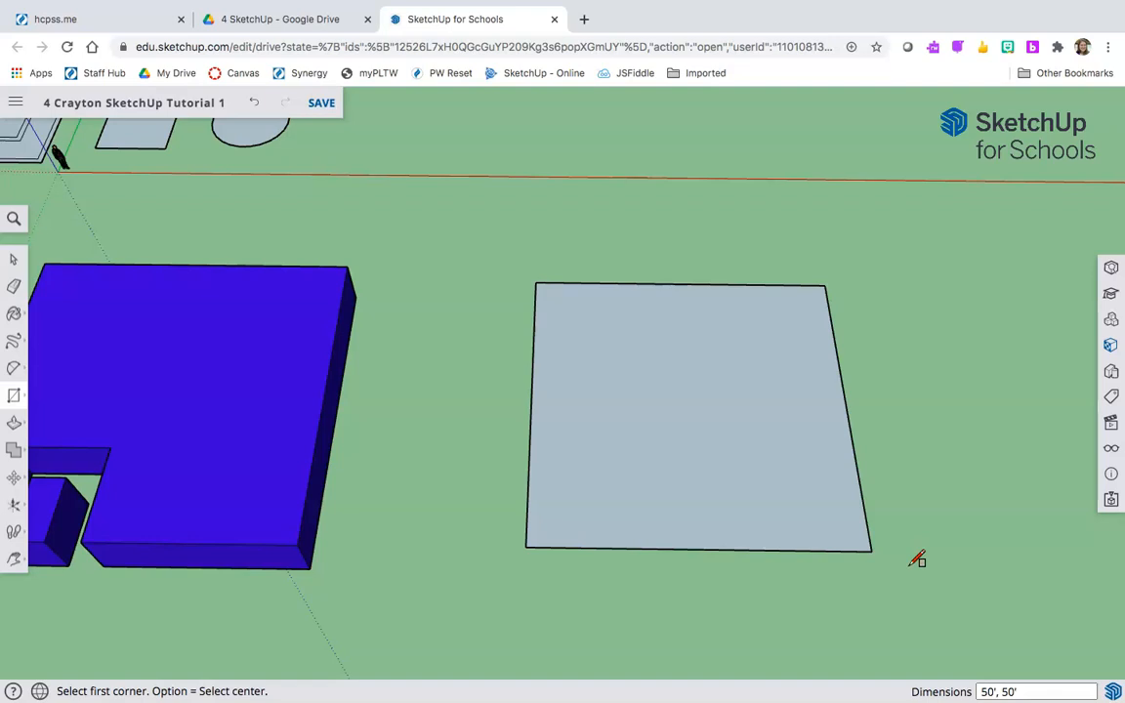
Paint the new 50' square bright cyan using a swatch from the Colors materials
{"action": "key", "text": "b"}
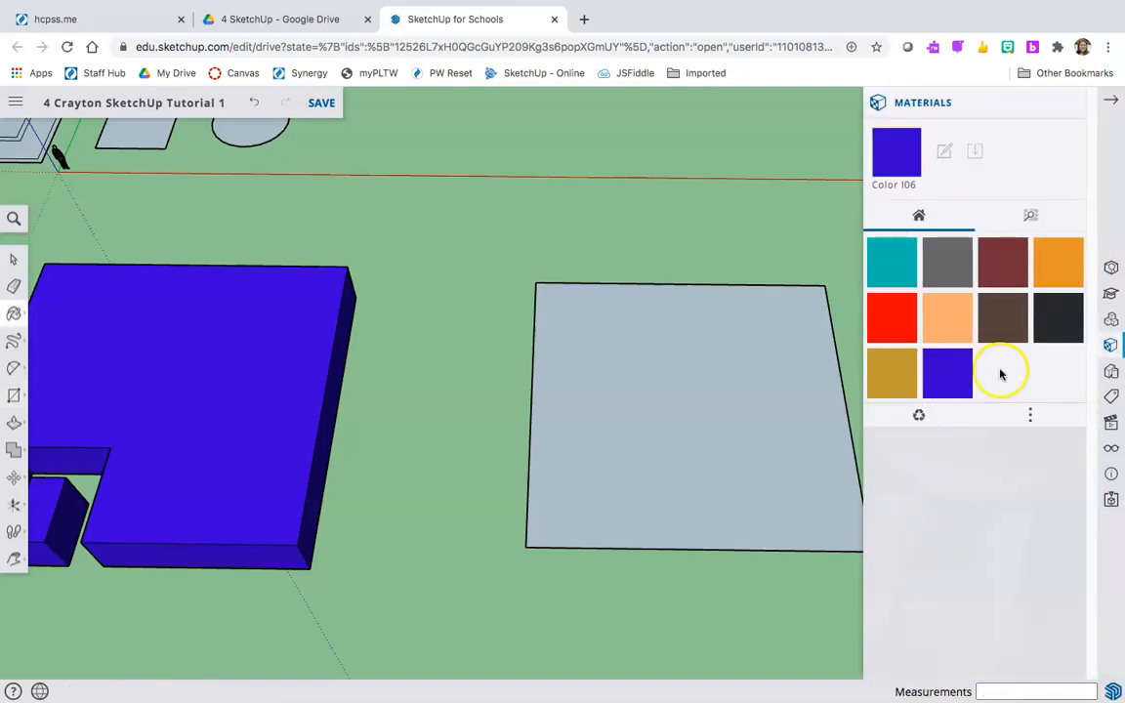
{"action": "left_click", "coordinate": [1031, 212]}
{"action": "scroll", "coordinate": [992, 554], "scroll_direction": "down", "scroll_amount": 5}
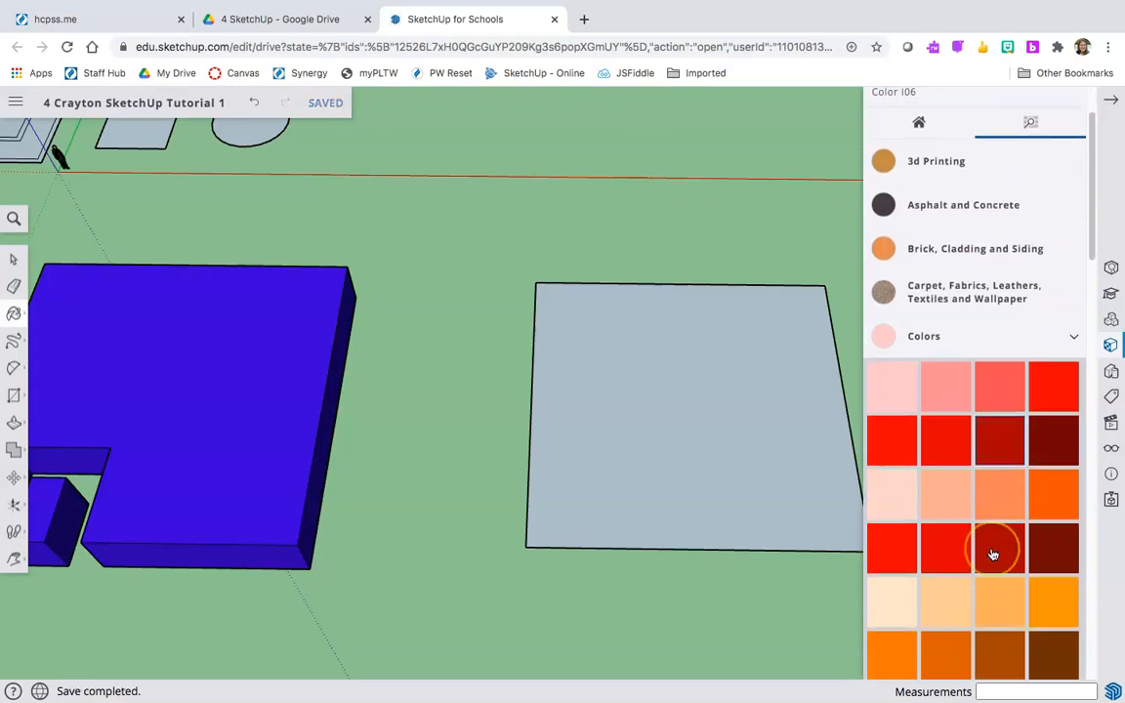
{"action": "scroll", "coordinate": [993, 554], "scroll_direction": "down", "scroll_amount": 3}
{"action": "left_click", "coordinate": [1006, 493]}
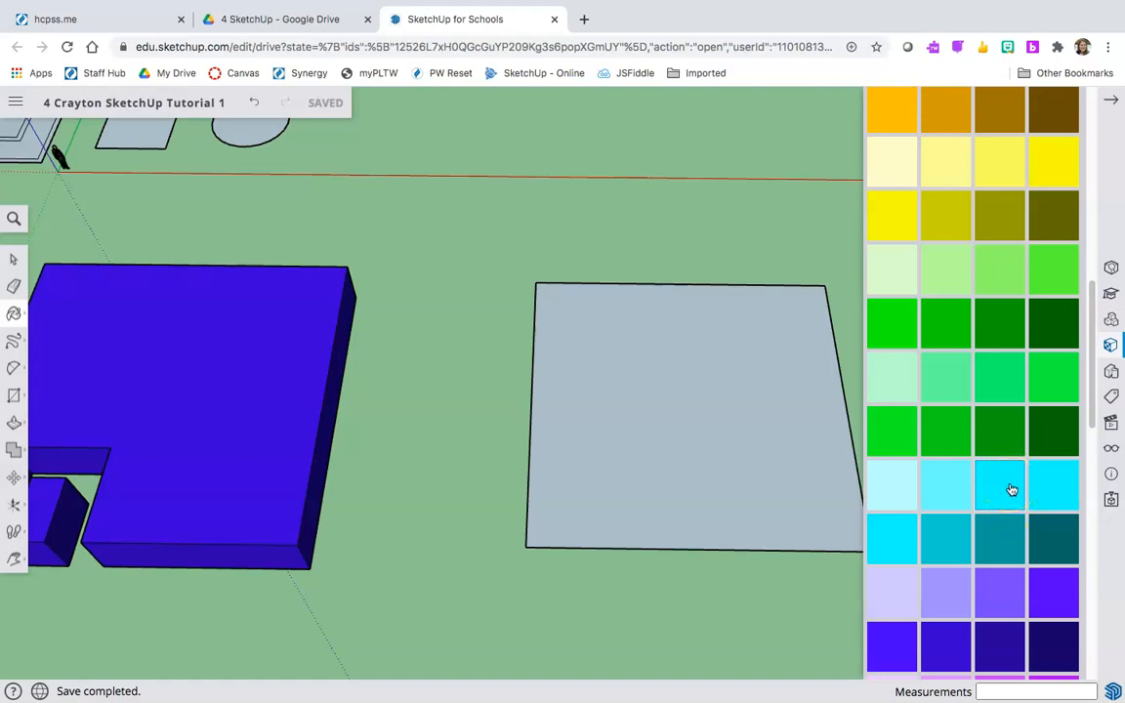
{"action": "left_click", "coordinate": [705, 432]}
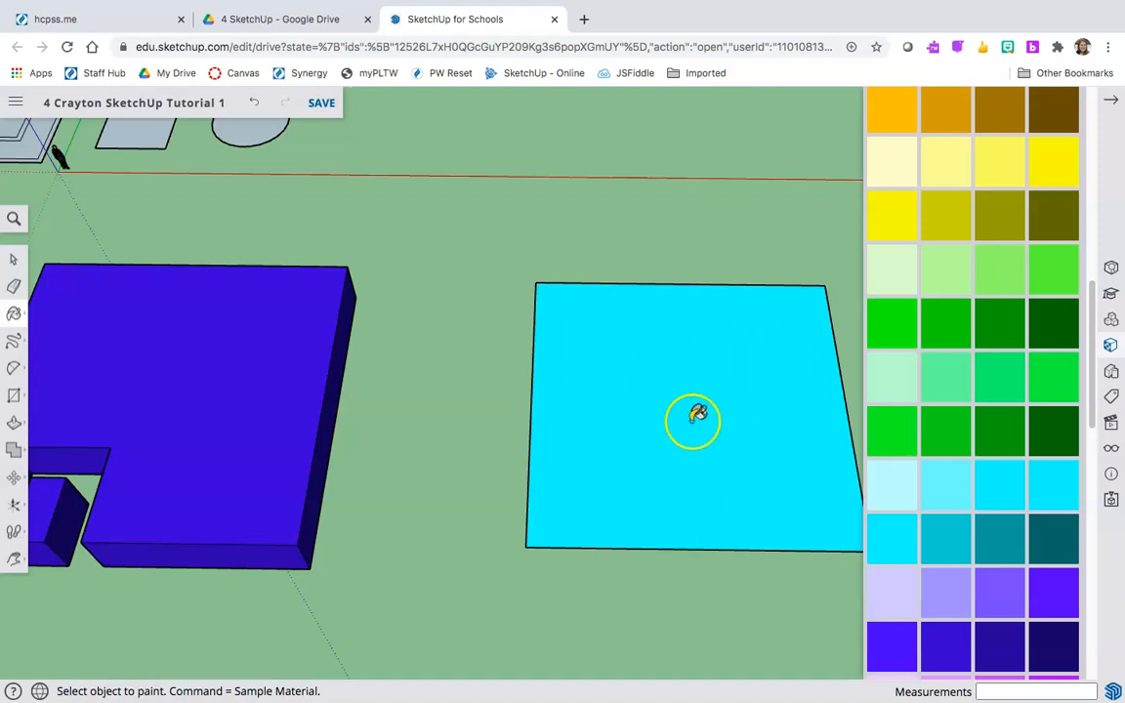
{"action": "key", "text": "h"}
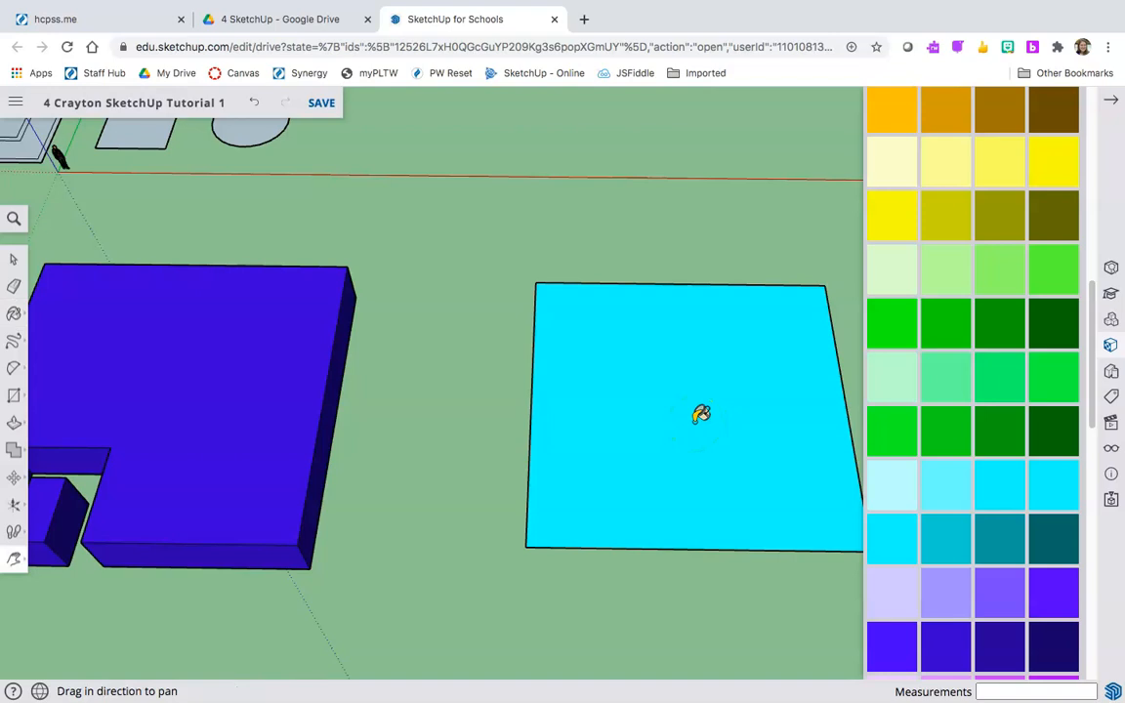
{"action": "left_click", "coordinate": [1113, 104]}
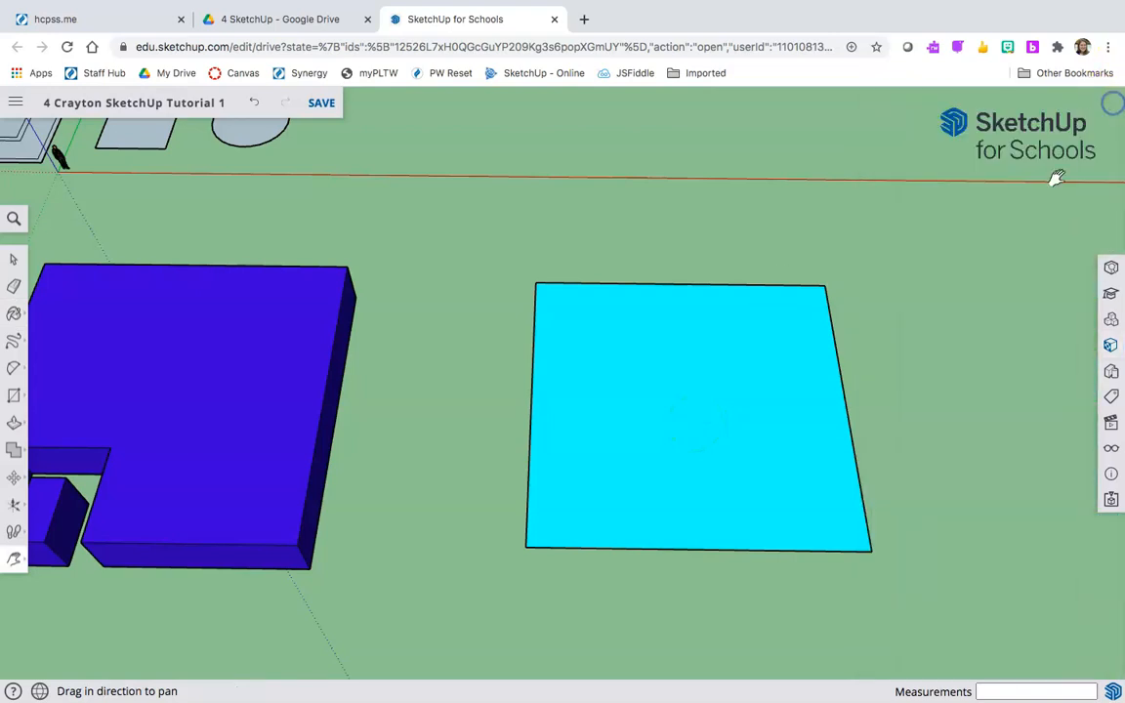
Offset the cyan square's outline inward by 1' and clear the selection
{"action": "left_click_drag", "start_coordinate": [907, 447], "coordinate": [777, 462]}
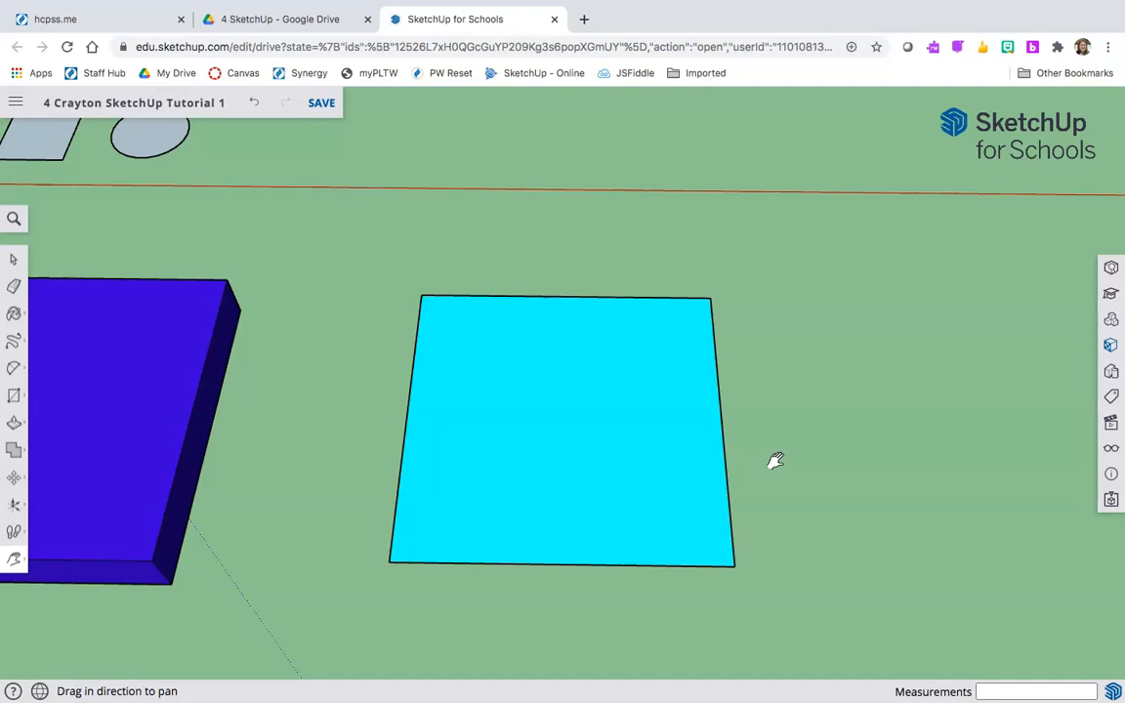
{"action": "key", "text": "p"}
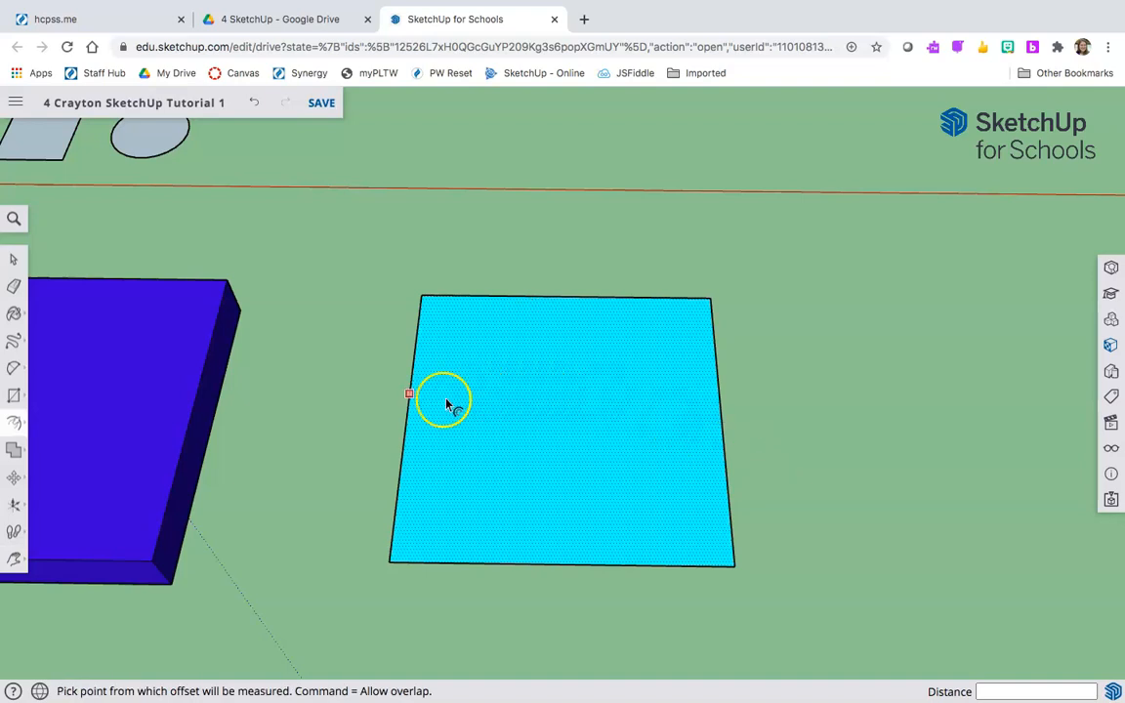
{"action": "left_click", "coordinate": [420, 422]}
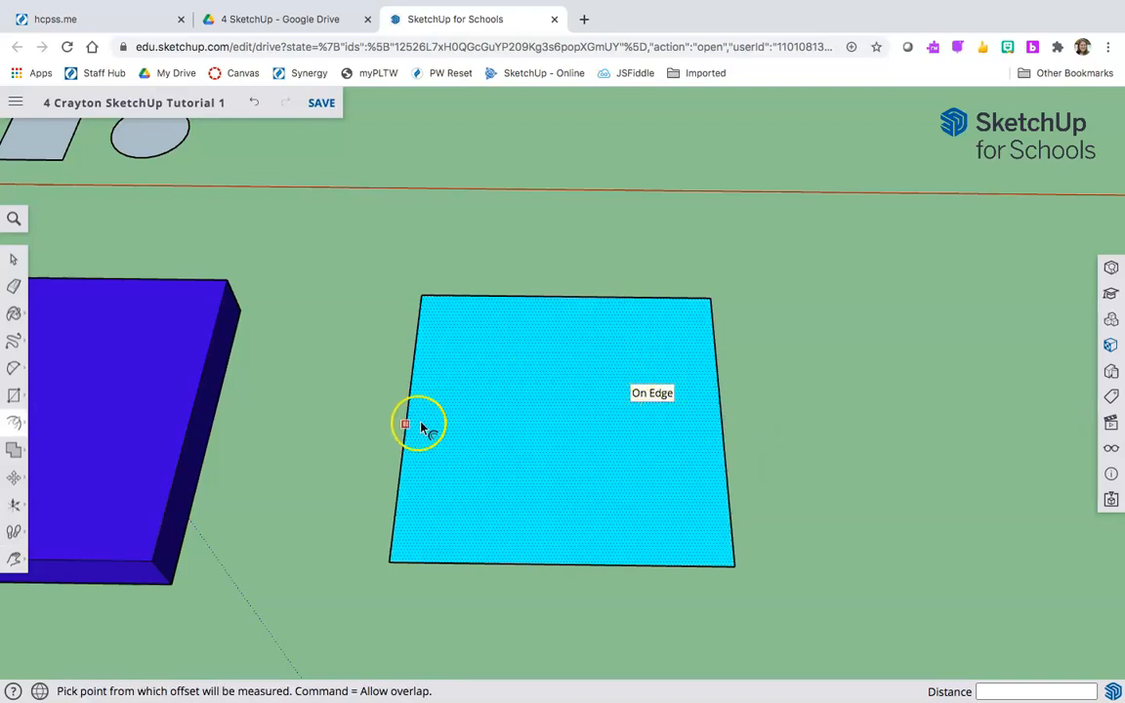
{"action": "key", "text": "Escape"}
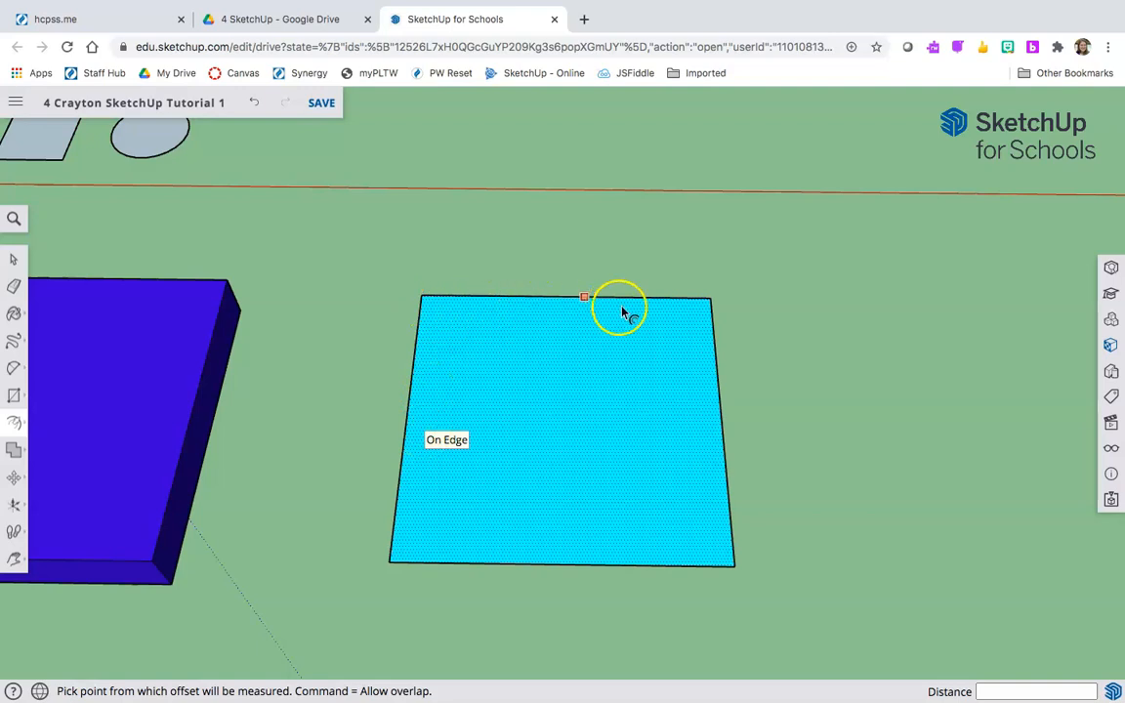
{"action": "left_click", "coordinate": [426, 424]}
{"action": "left_click", "coordinate": [439, 431]}
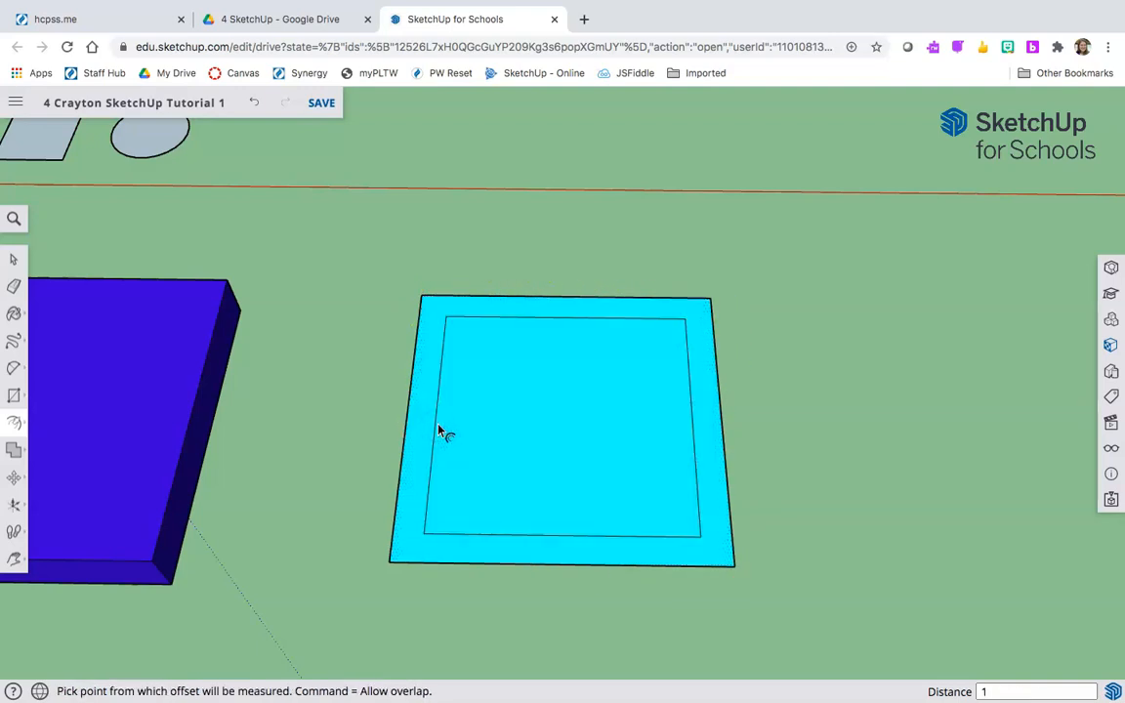
{"action": "key", "text": "Return"}
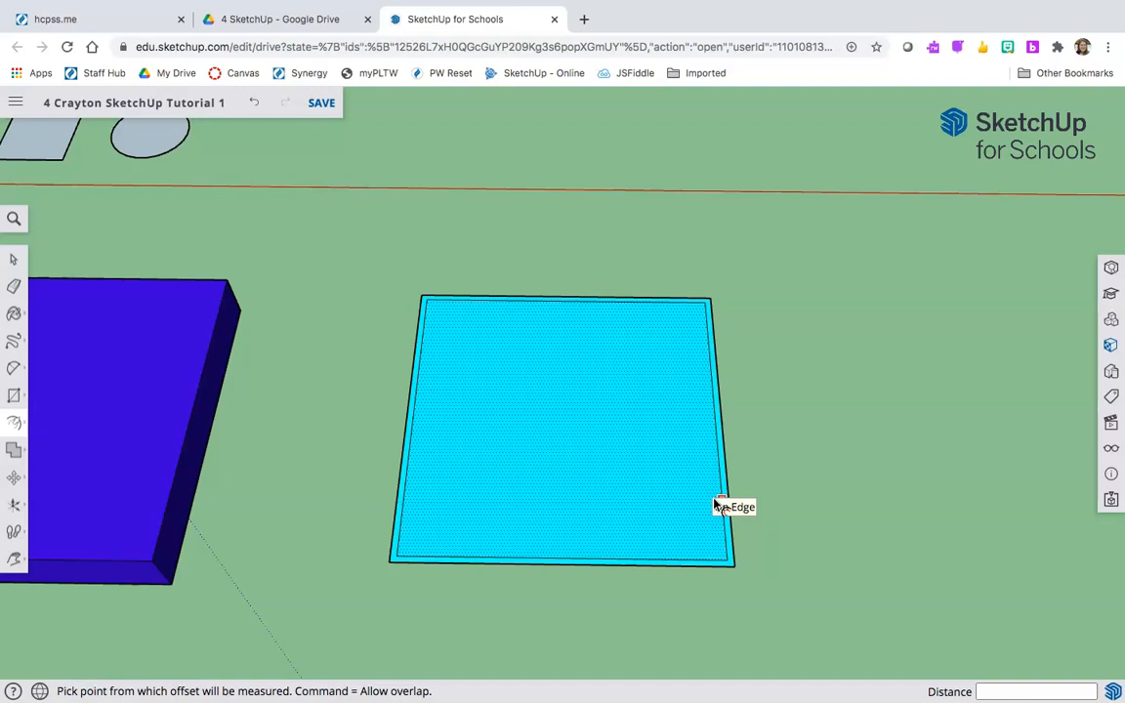
{"action": "key", "text": "h"}
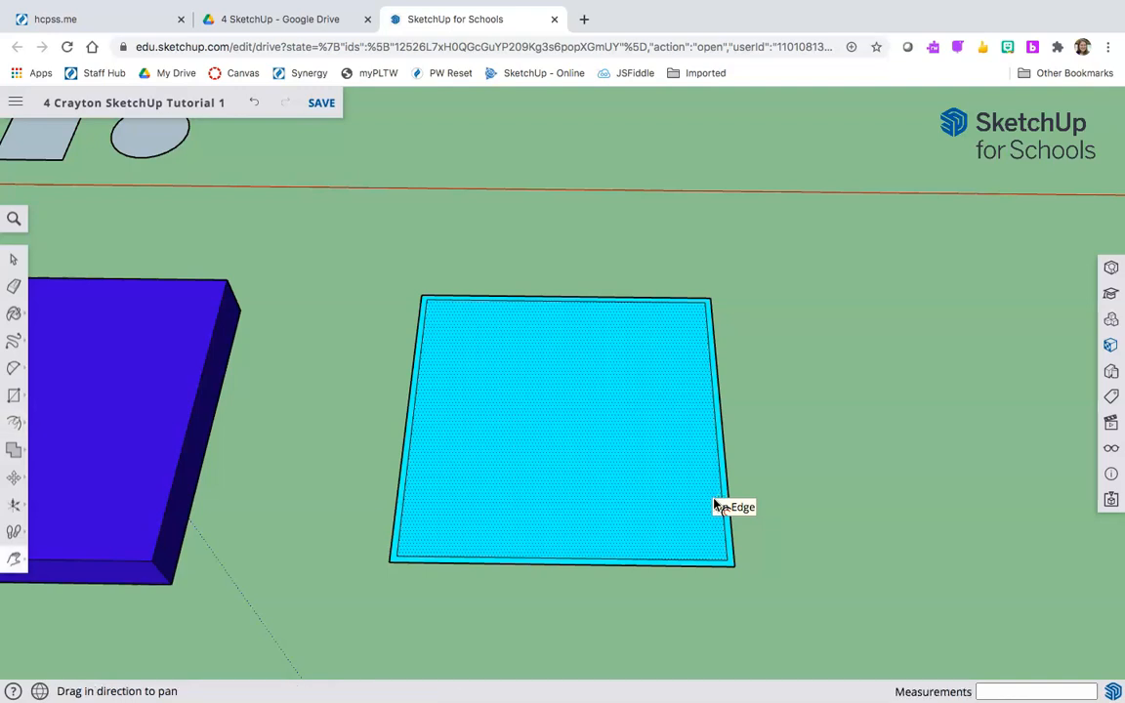
{"action": "key", "text": "space"}
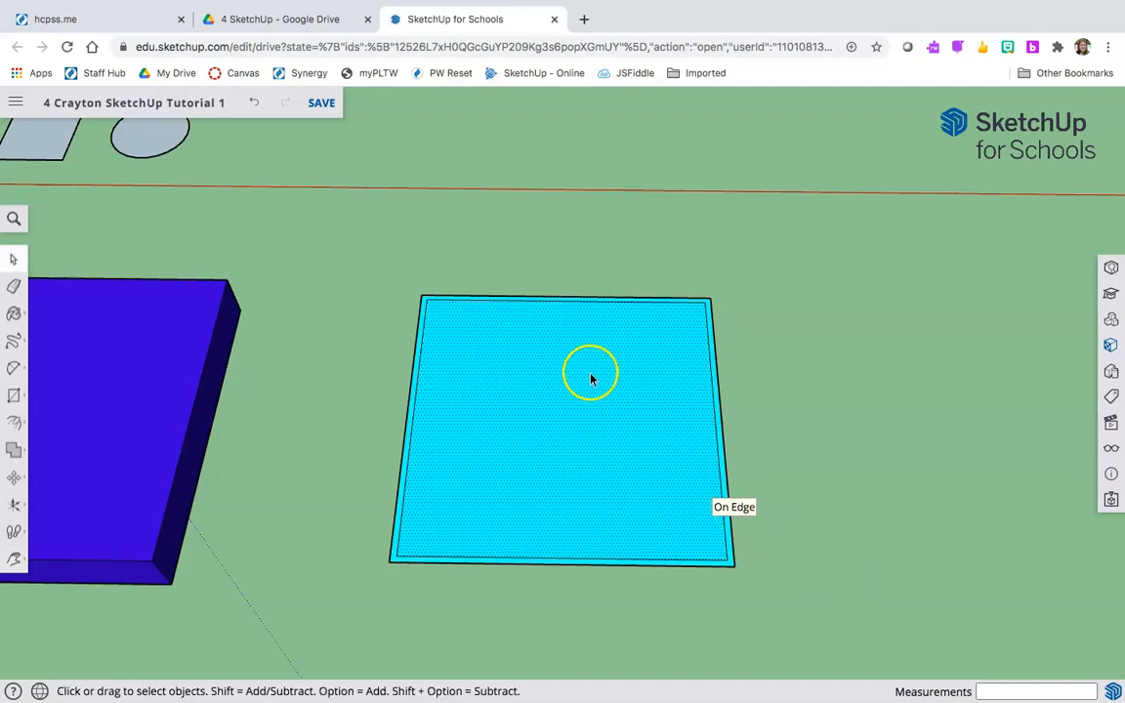
{"action": "left_click", "coordinate": [824, 433]}
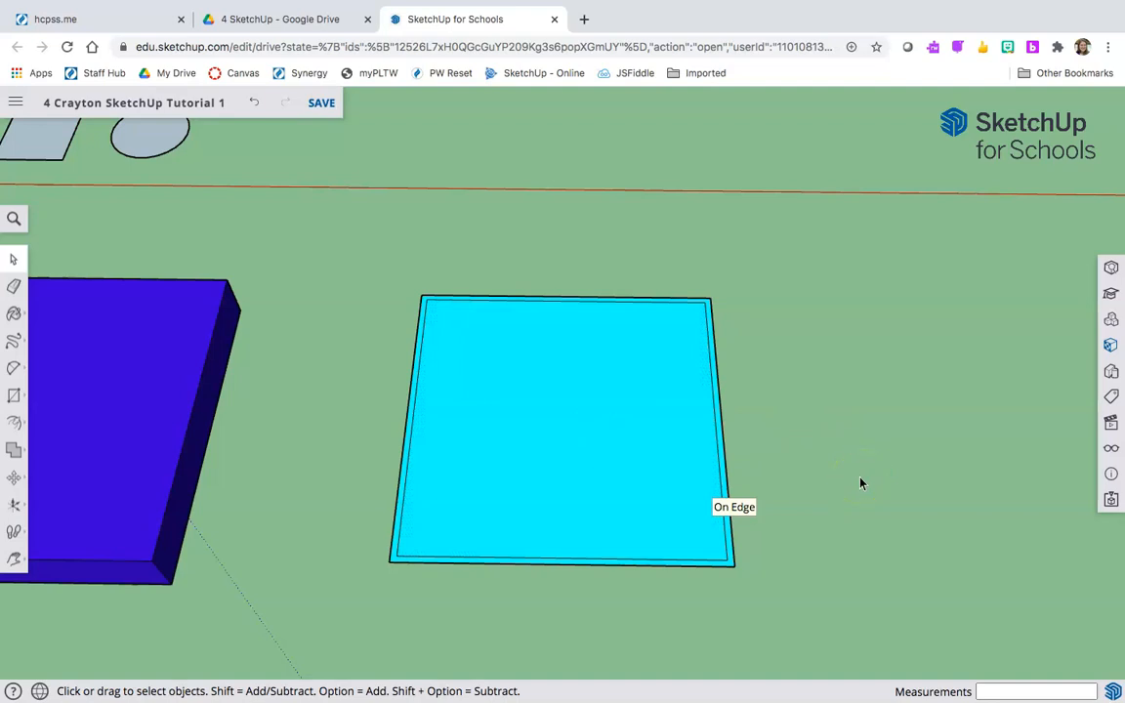
Place a Tape Measure guide across the cyan square, parallel to the inner outline's front edge
{"action": "key", "text": "t"}
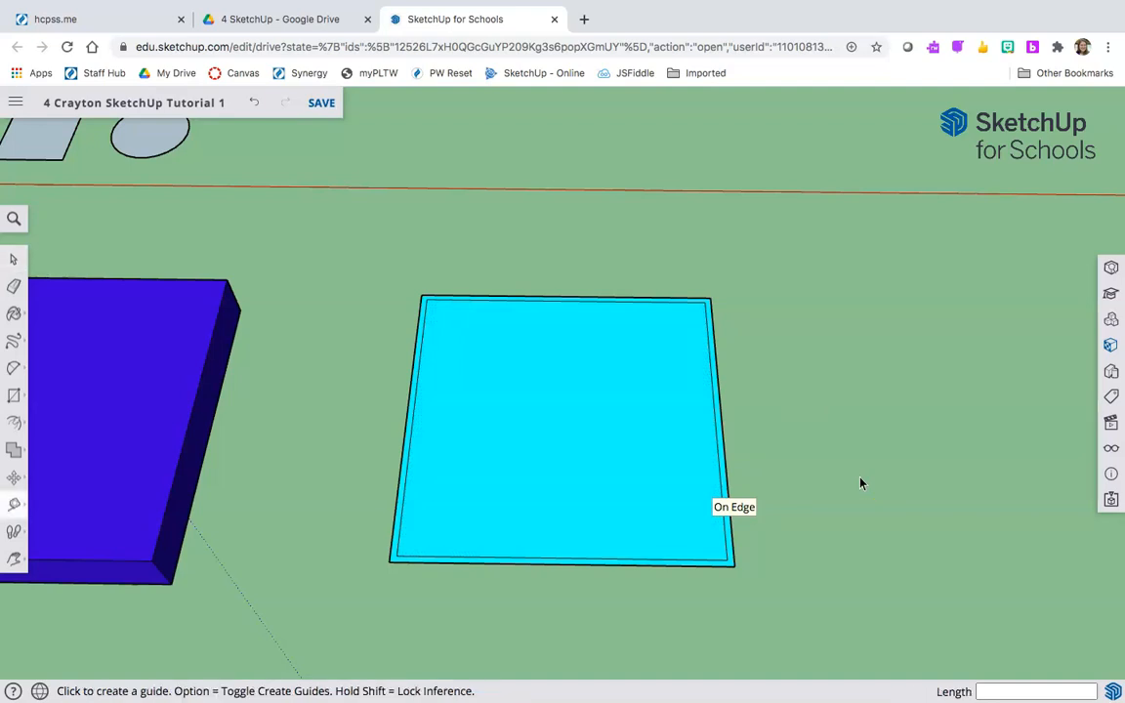
{"action": "left_click", "coordinate": [15, 503]}
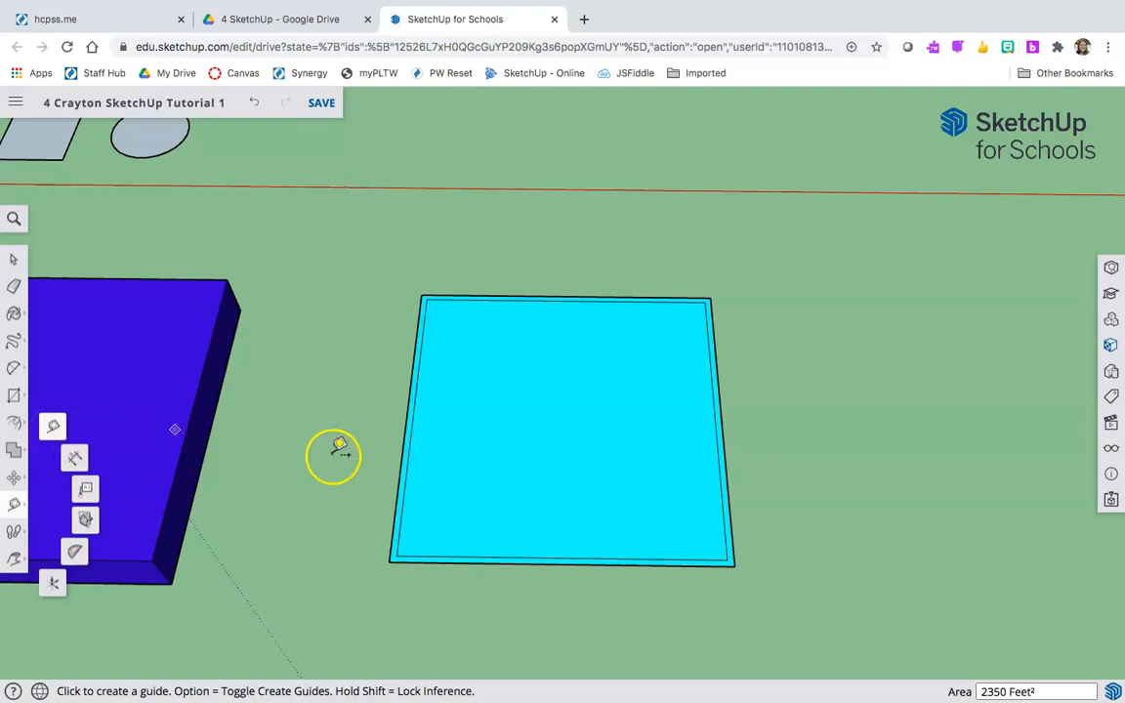
{"action": "scroll", "coordinate": [550, 537], "scroll_direction": "up", "scroll_amount": 2}
{"action": "scroll", "coordinate": [550, 537], "scroll_direction": "up", "scroll_amount": 4}
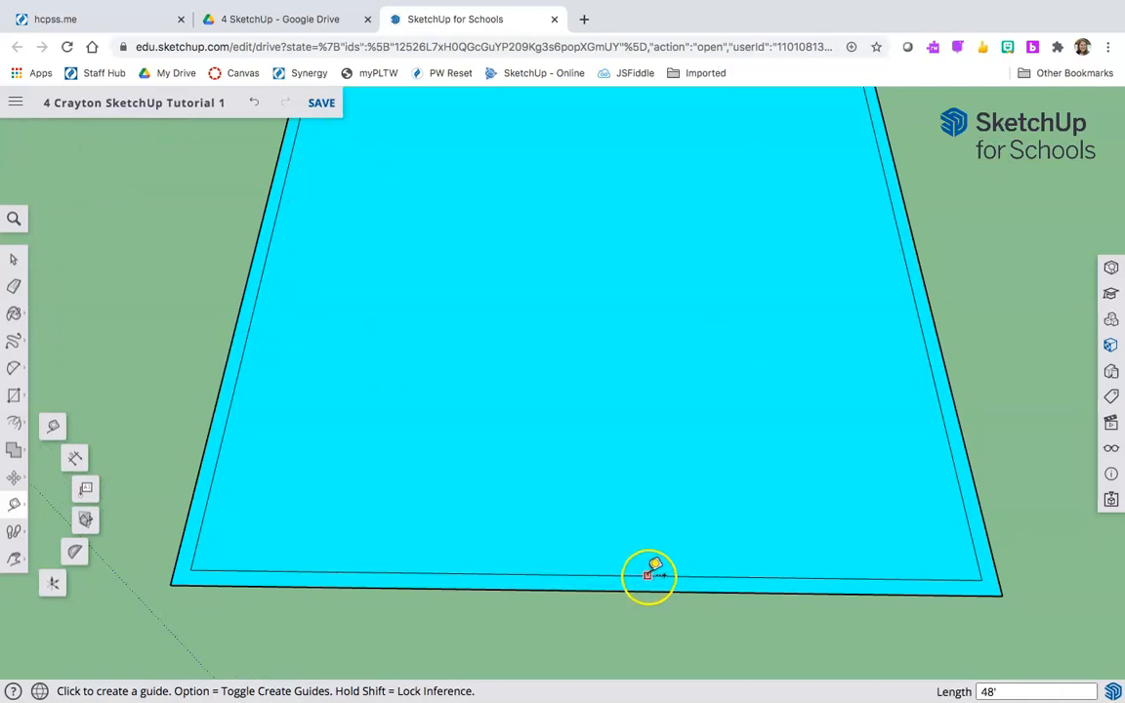
{"action": "left_click", "coordinate": [647, 576]}
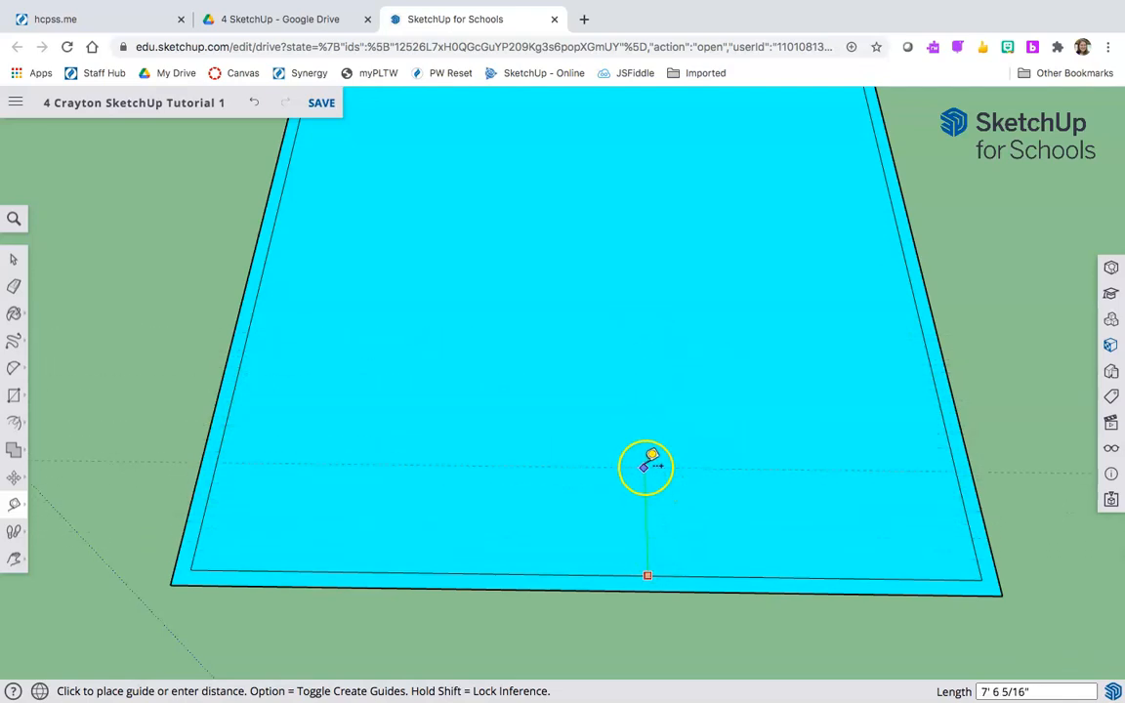
{"action": "left_click", "coordinate": [648, 467]}
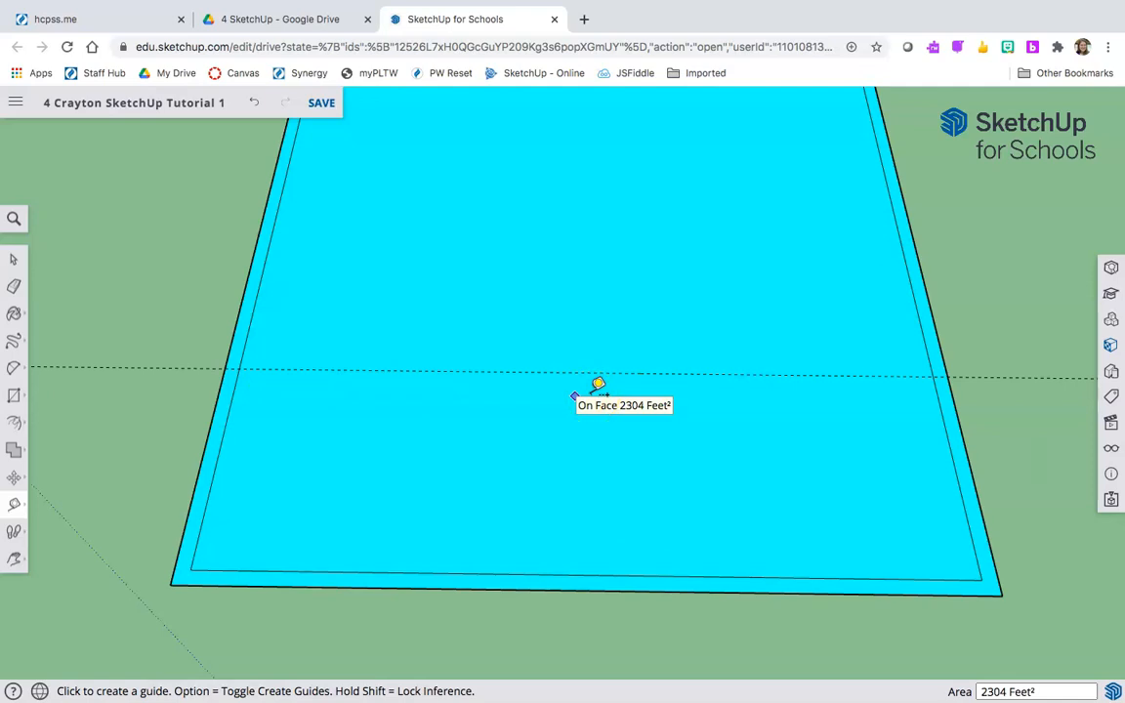
{"action": "left_click", "coordinate": [583, 574]}
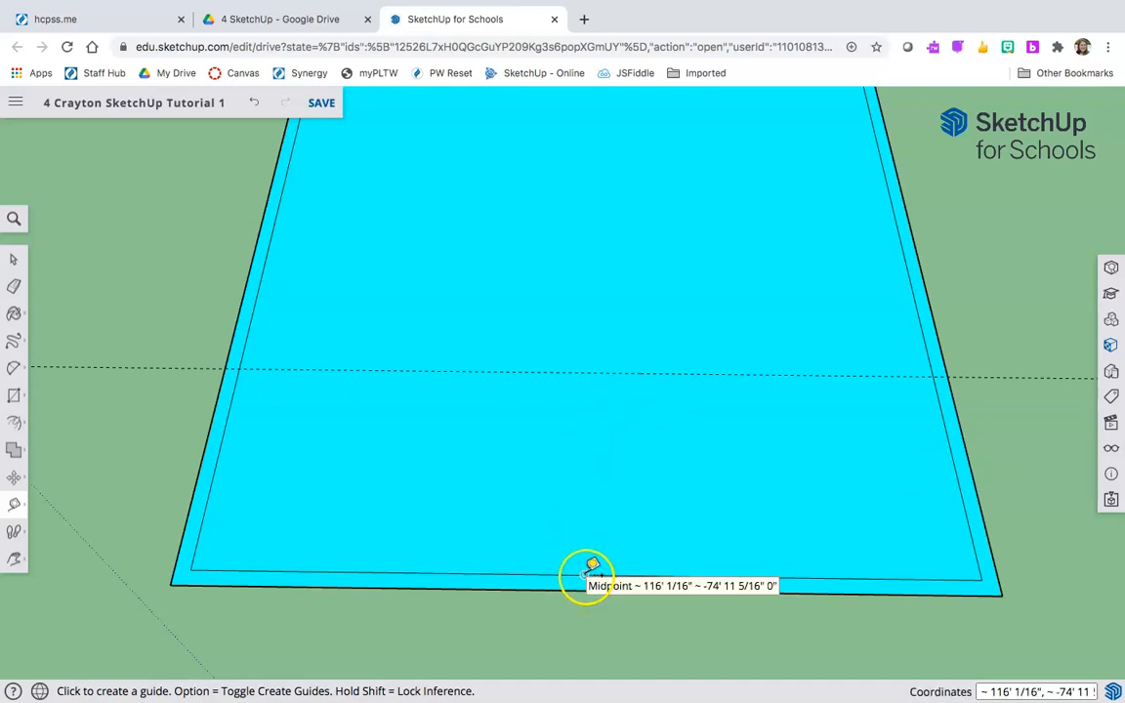
{"action": "left_click", "coordinate": [950, 445]}
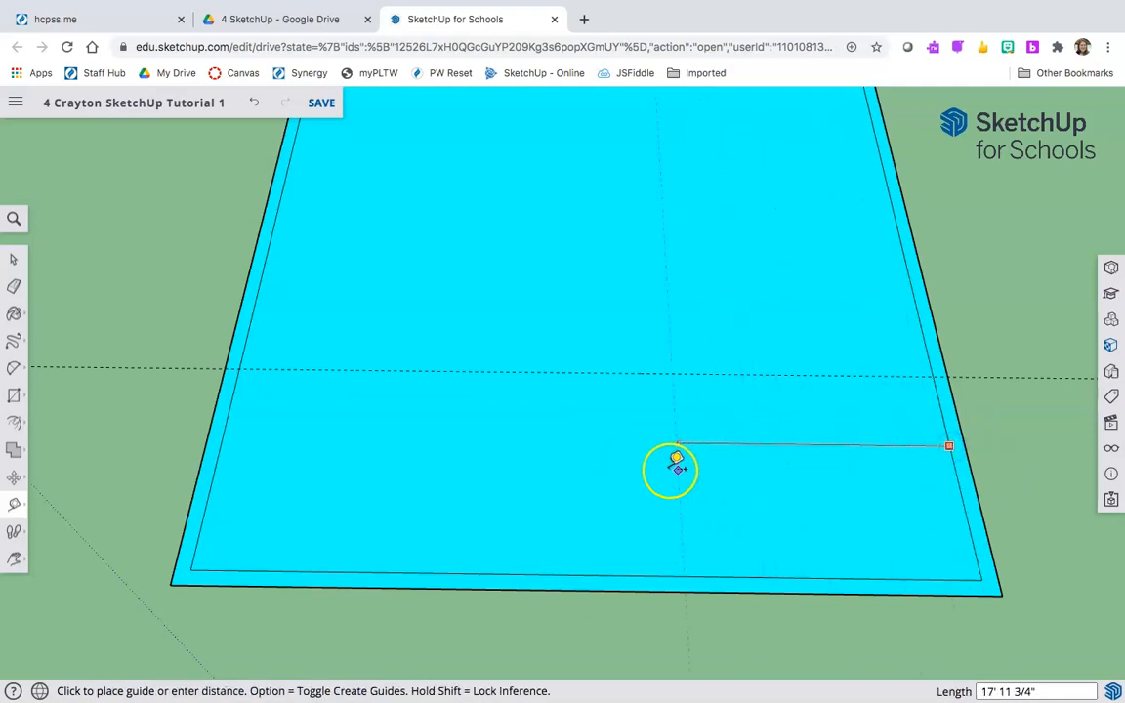
{"action": "left_click", "coordinate": [592, 567]}
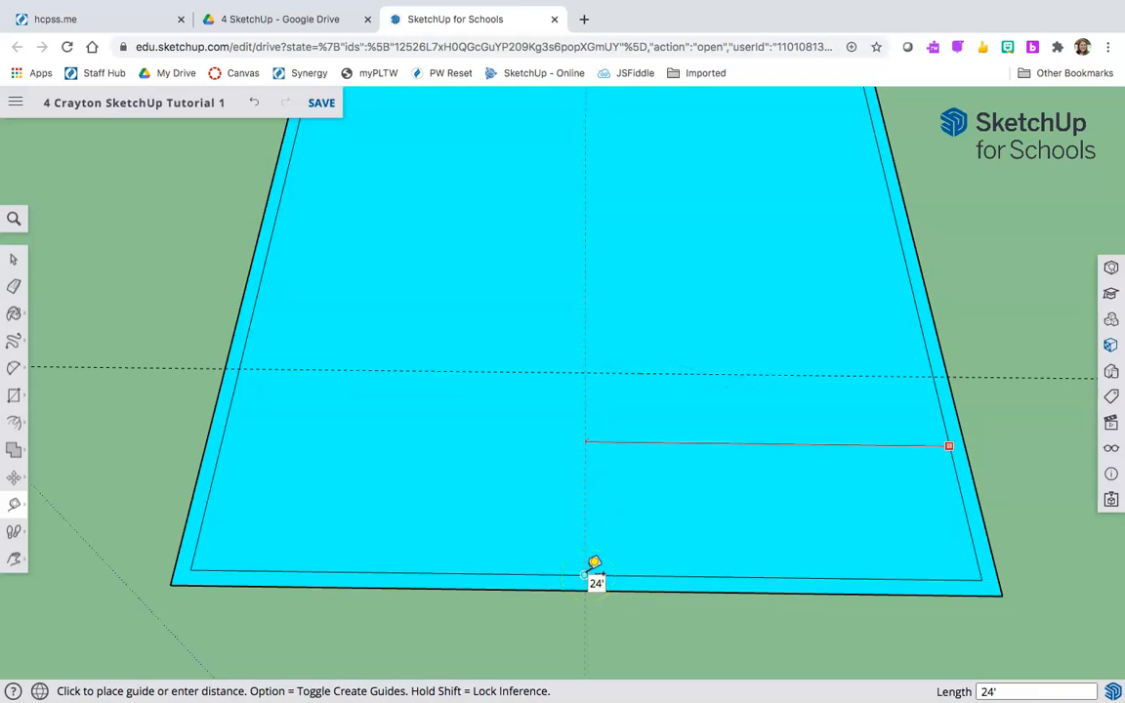
{"action": "key", "text": "Escape"}
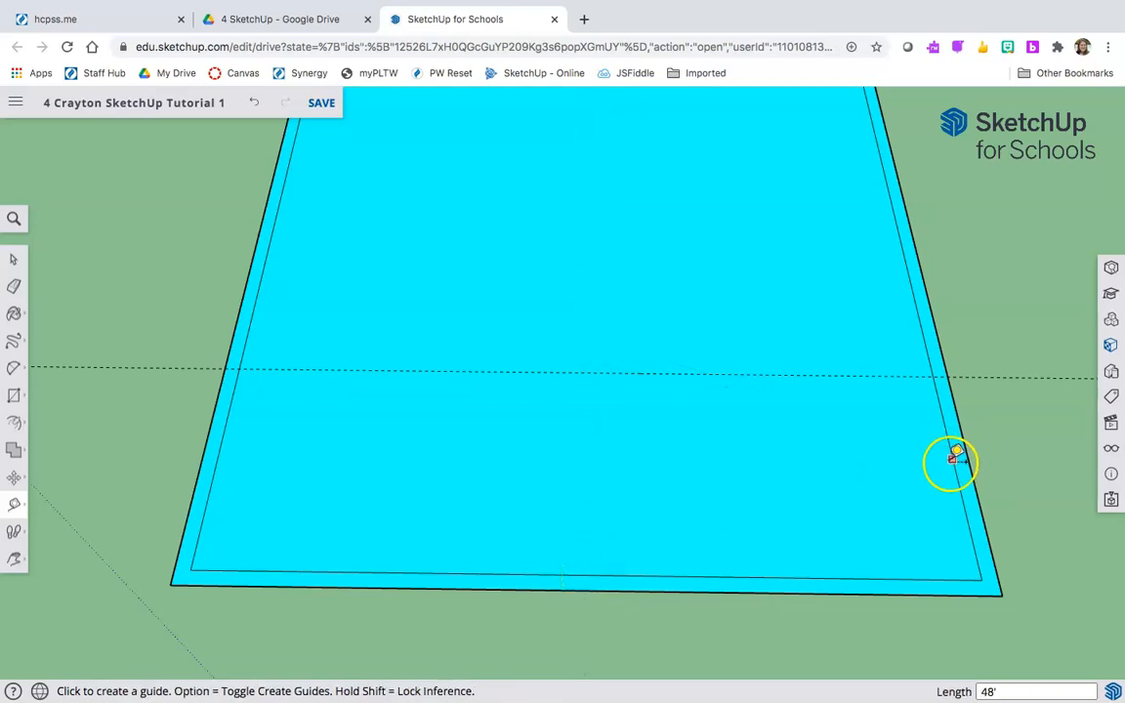
Place a guide parallel to the inner outline's right side, passing through the midpoint of its front edge
{"action": "left_click", "coordinate": [957, 466]}
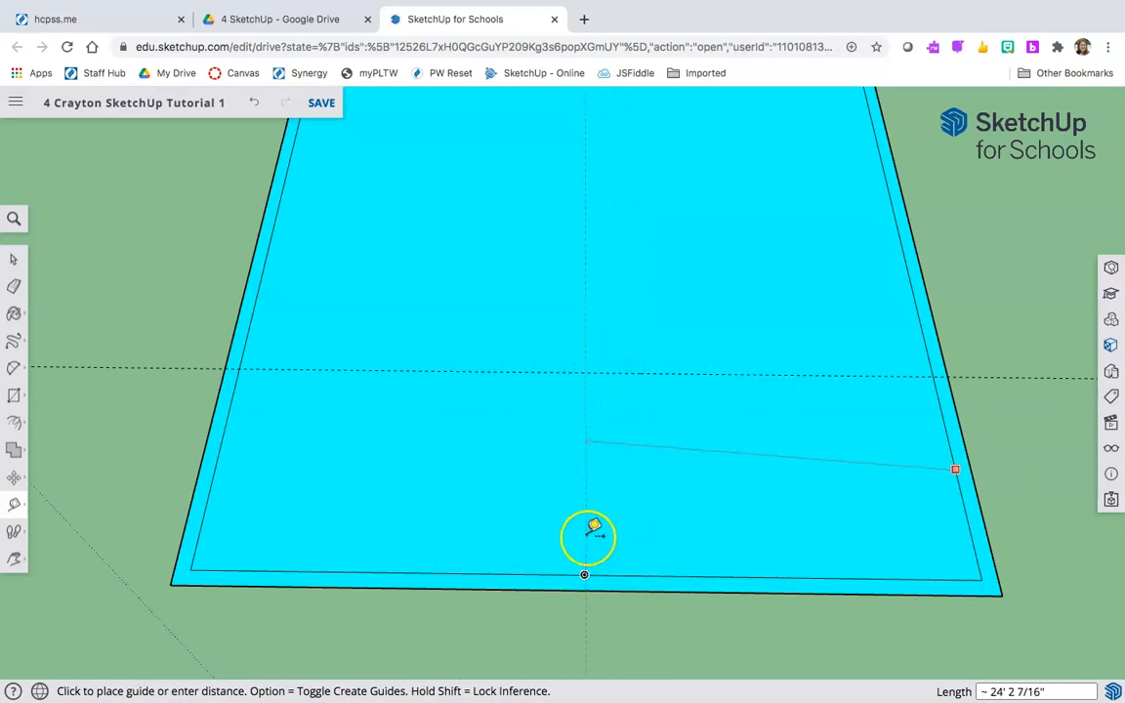
{"action": "left_click", "coordinate": [585, 569]}
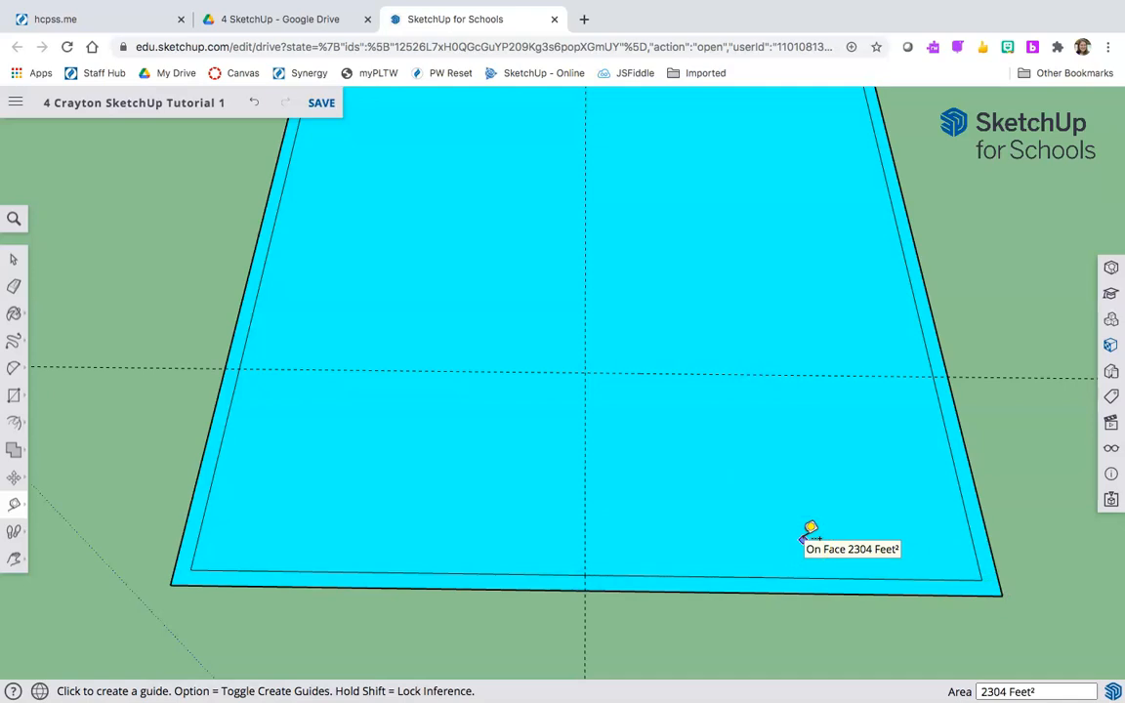
Place a Tape Measure guide to the left of the centre guide and parallel to it
{"action": "key", "text": "r"}
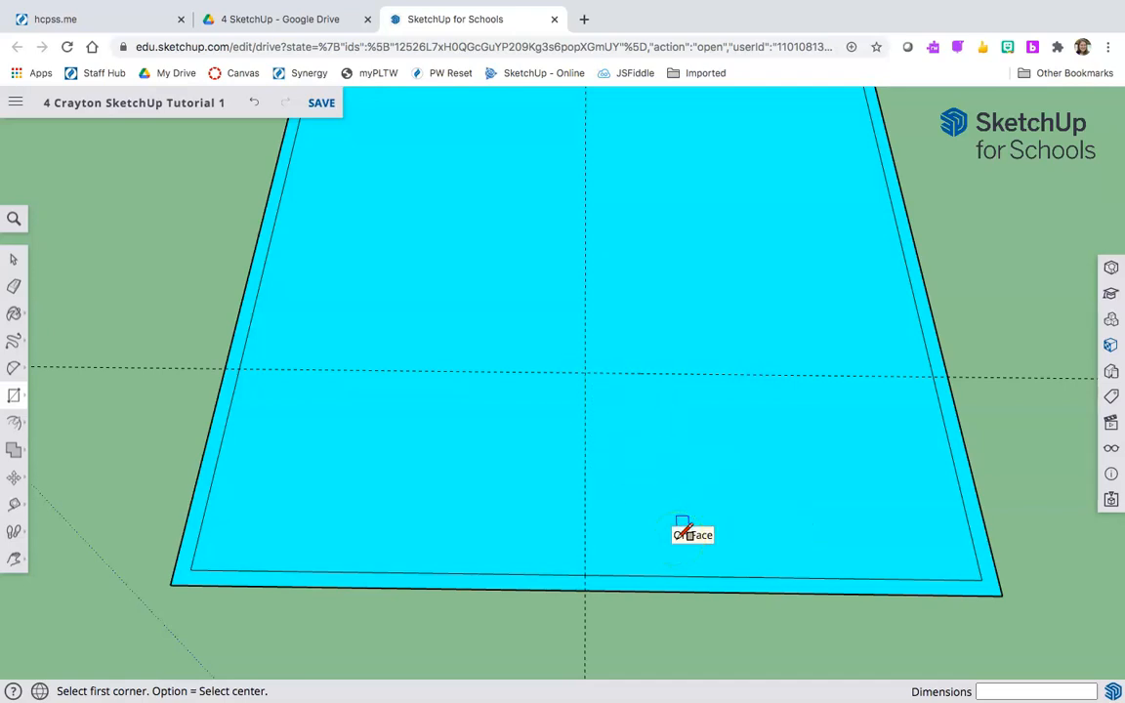
{"action": "key", "text": "t"}
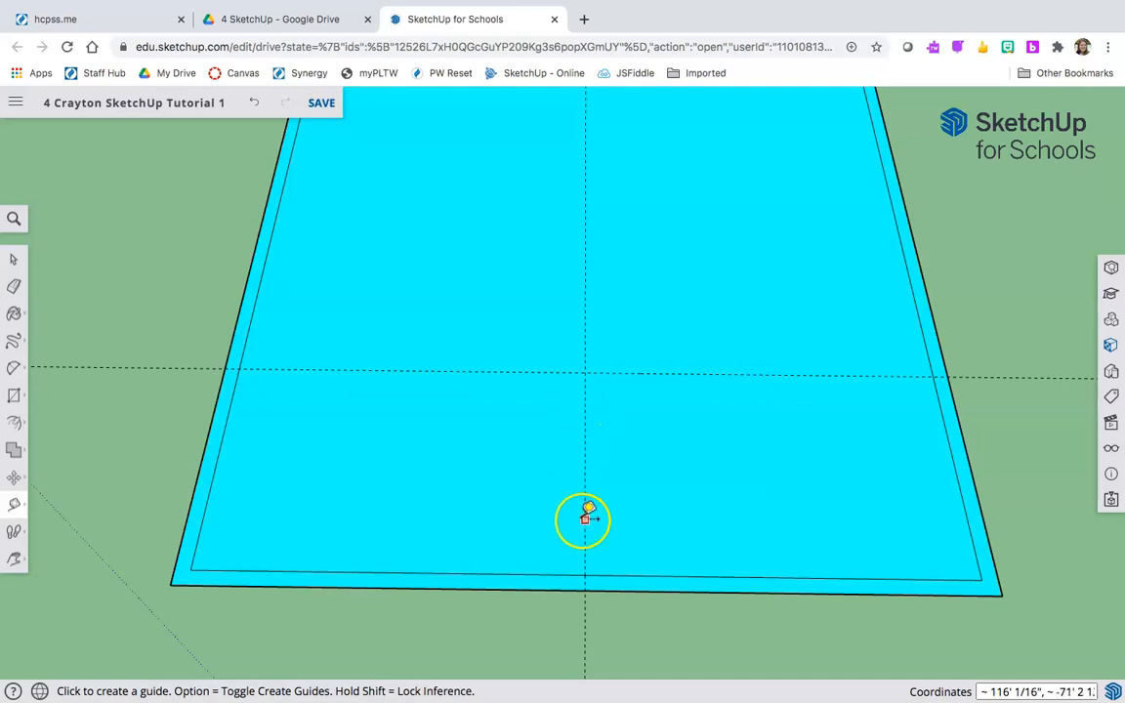
{"action": "left_click", "coordinate": [584, 451]}
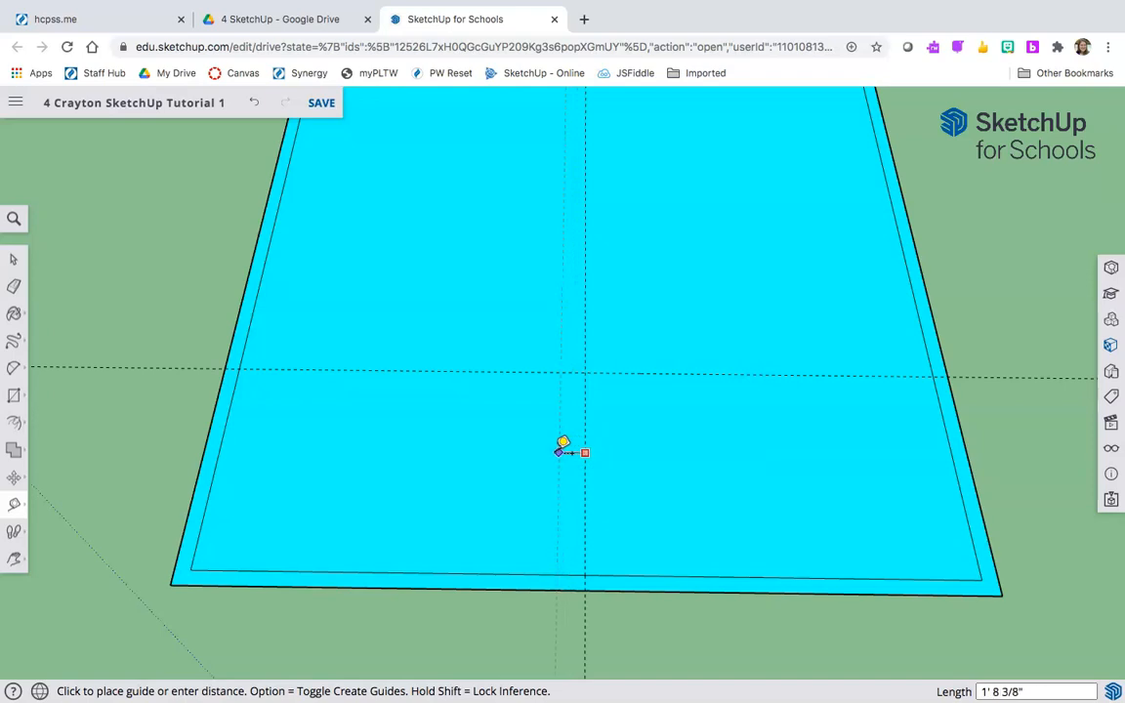
{"action": "left_click", "coordinate": [503, 457]}
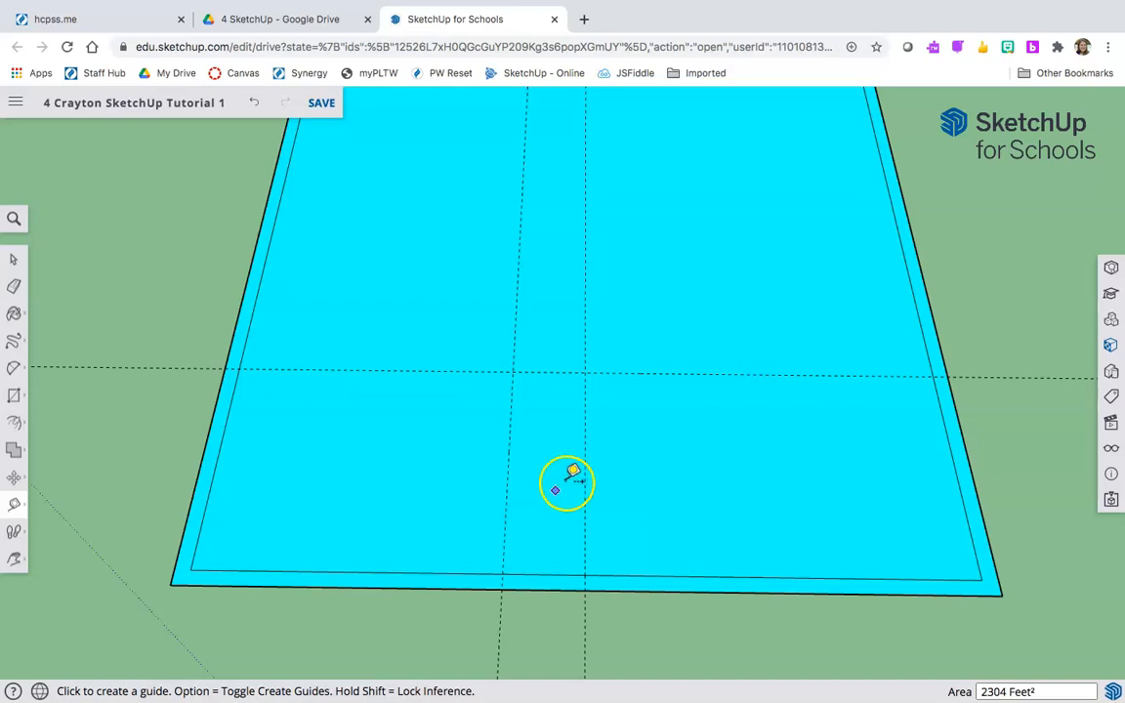
Draw a rectangle between the two parallel guides, from the cross guide to the inner outline's front edge
{"action": "key", "text": "r"}
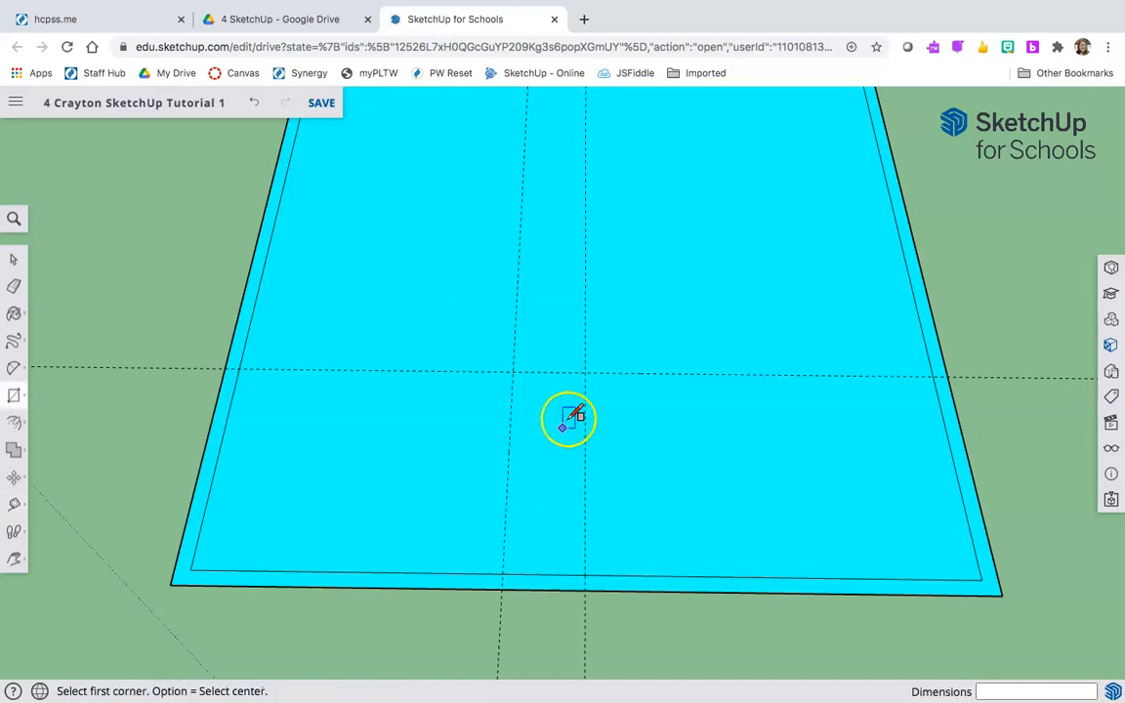
{"action": "scroll", "coordinate": [585, 374], "scroll_direction": "up", "scroll_amount": 1}
{"action": "scroll", "coordinate": [586, 371], "scroll_direction": "up", "scroll_amount": 3}
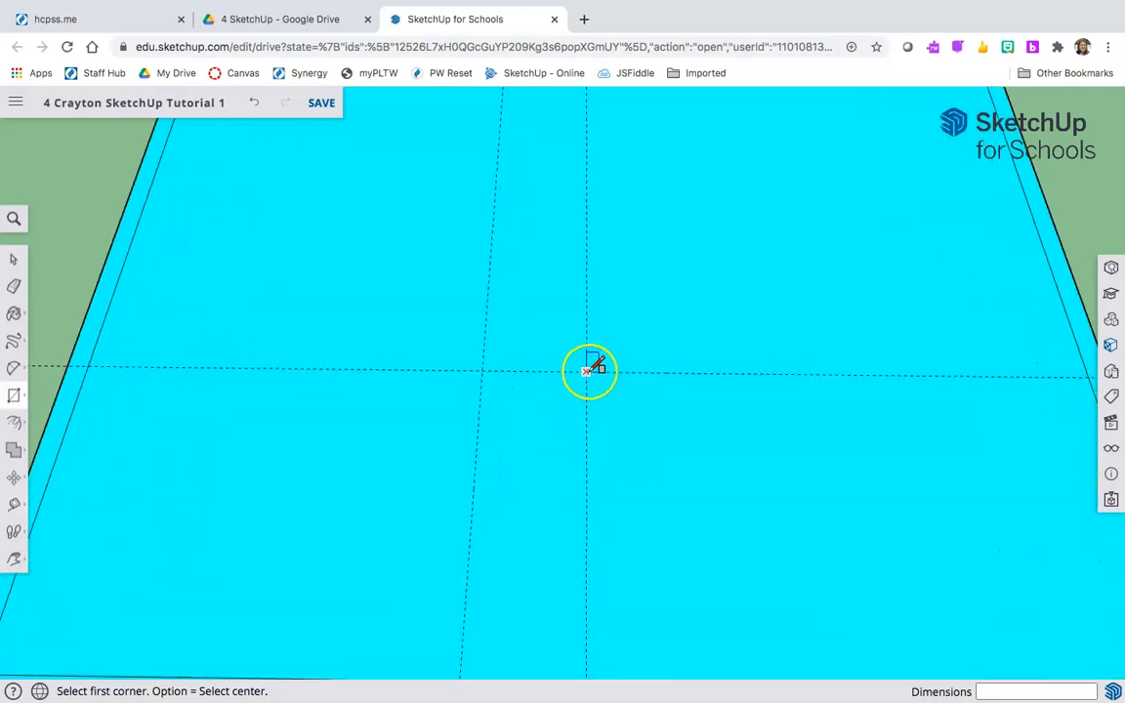
{"action": "scroll", "coordinate": [528, 645], "scroll_direction": "down", "scroll_amount": 3}
{"action": "scroll", "coordinate": [527, 643], "scroll_direction": "down", "scroll_amount": 2}
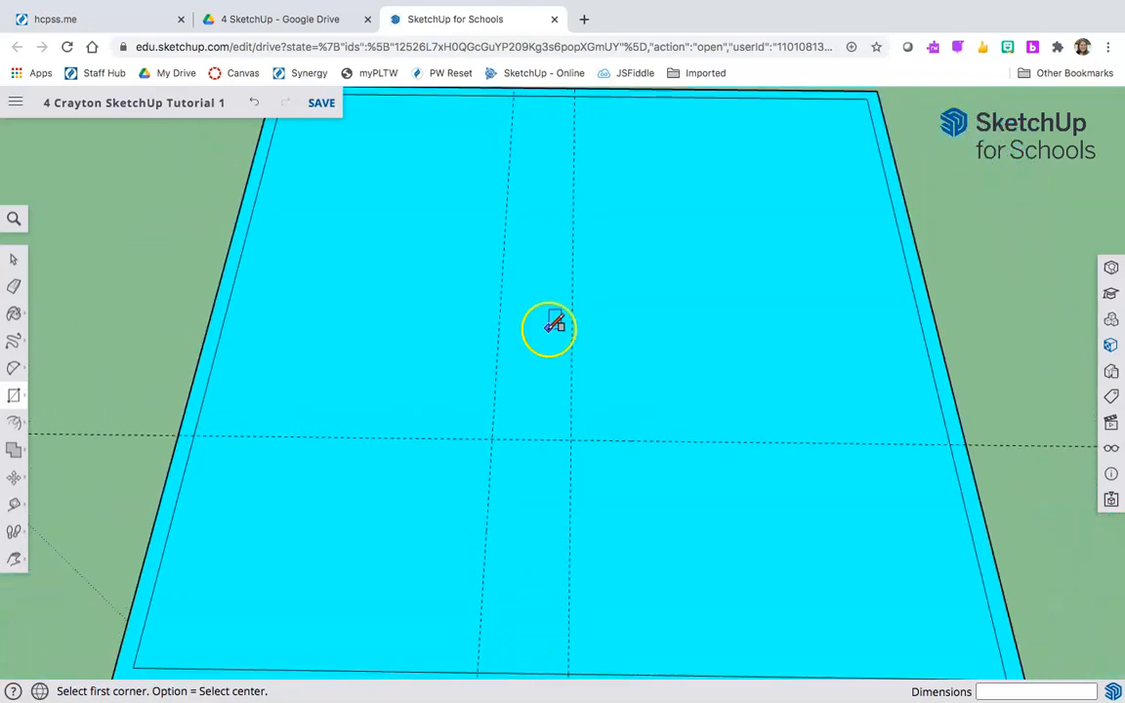
{"action": "scroll", "coordinate": [550, 326], "scroll_direction": "down", "scroll_amount": 2}
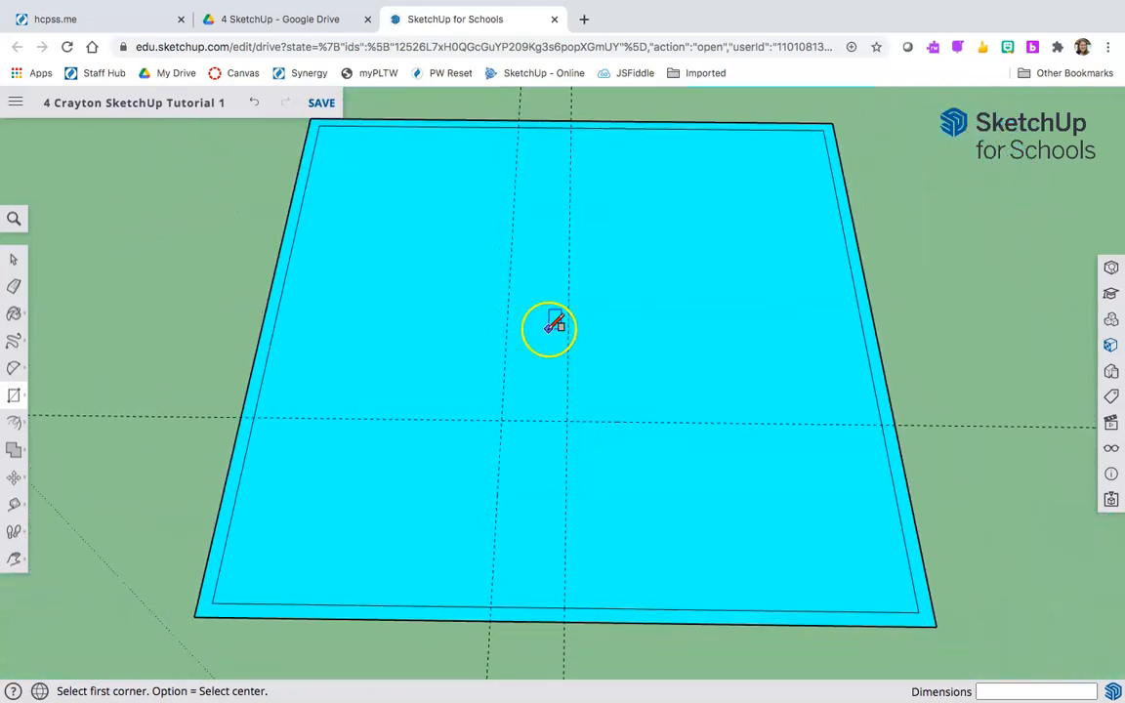
{"action": "left_click", "coordinate": [567, 421]}
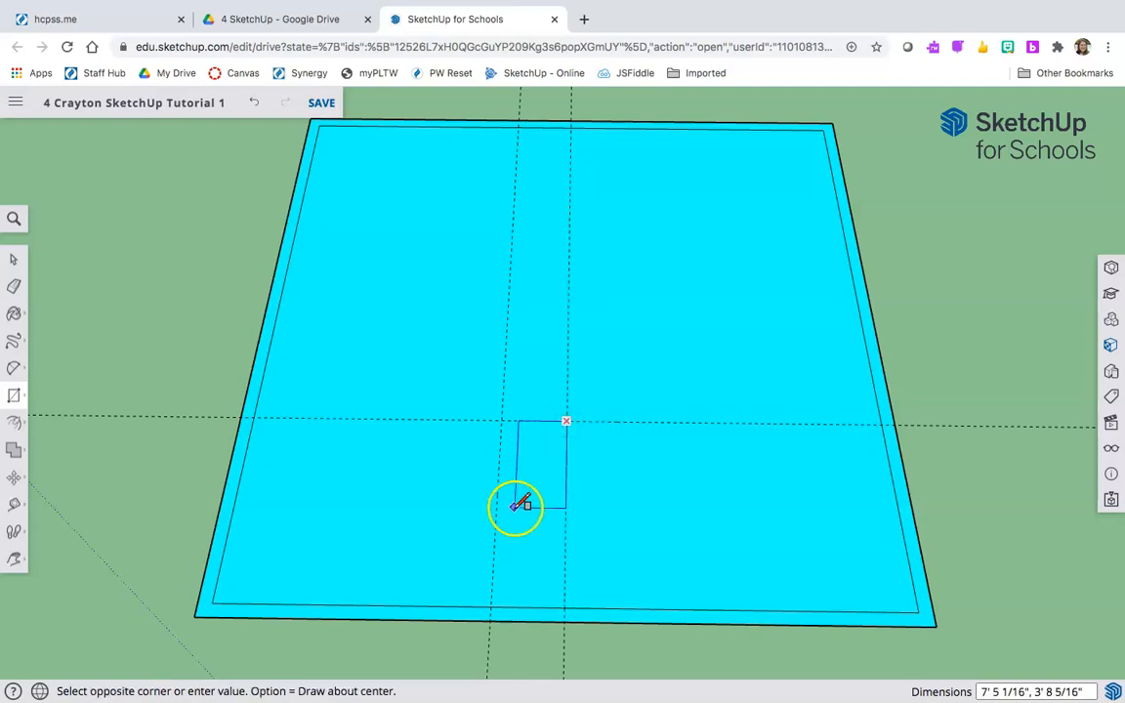
{"action": "left_click", "coordinate": [490, 607]}
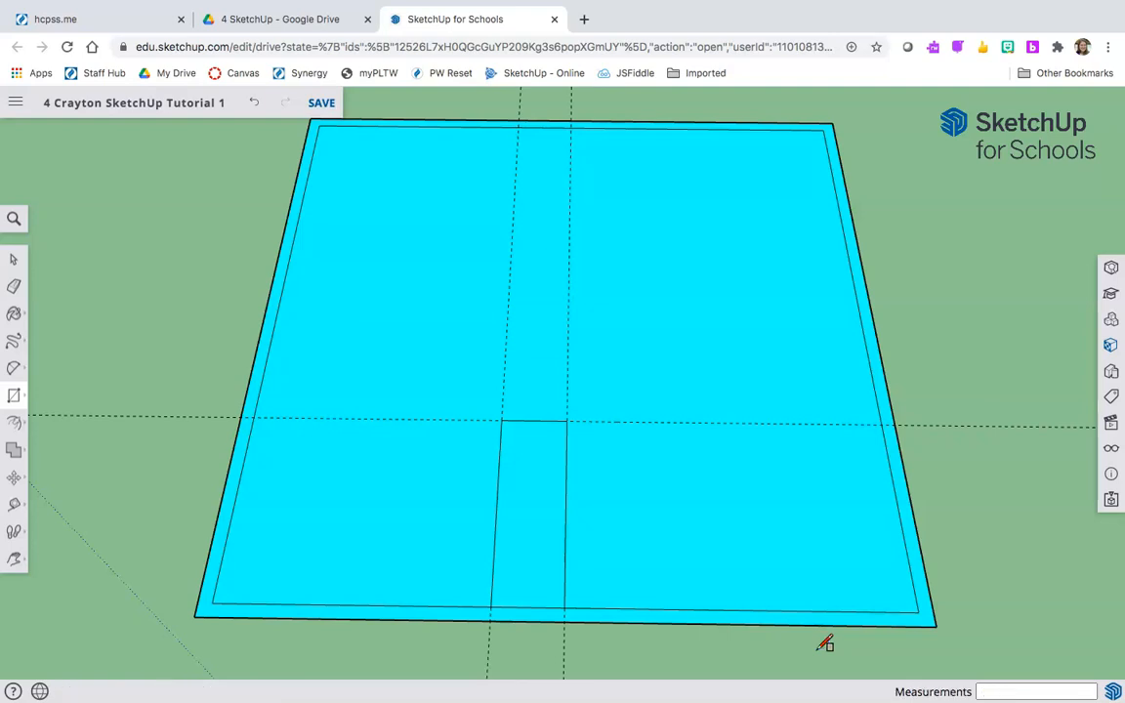
Erase the cross guide and the two parallel guides around the new rectangle
{"action": "key", "text": "e"}
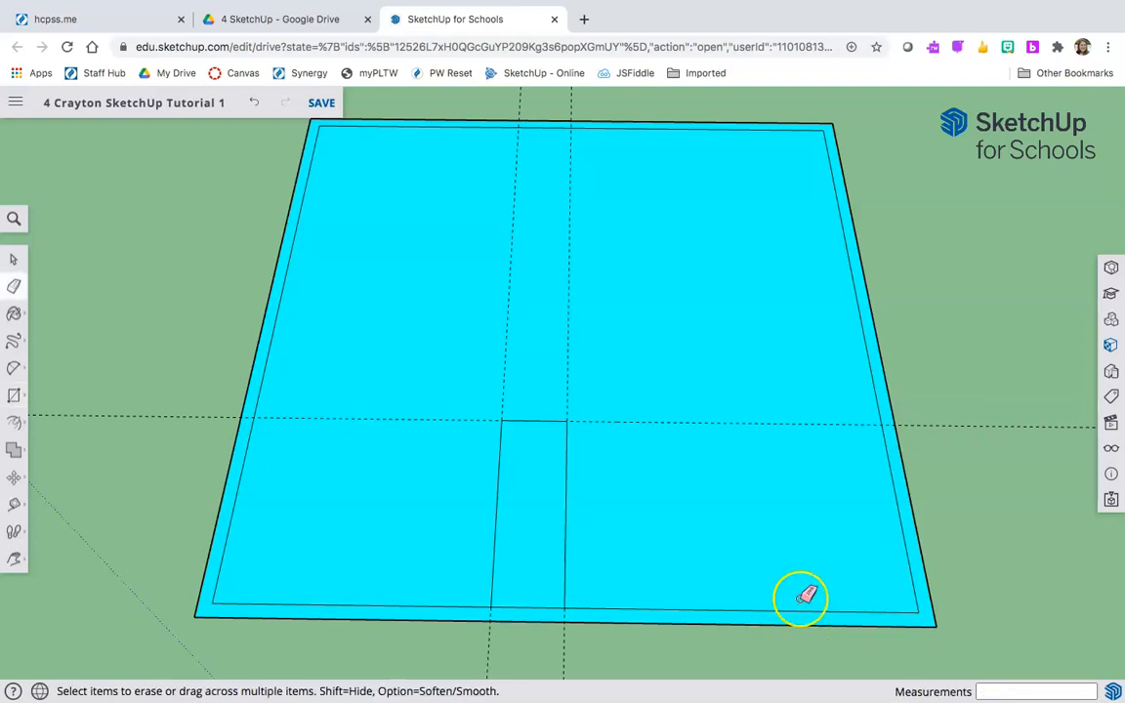
{"action": "left_click", "coordinate": [1041, 427]}
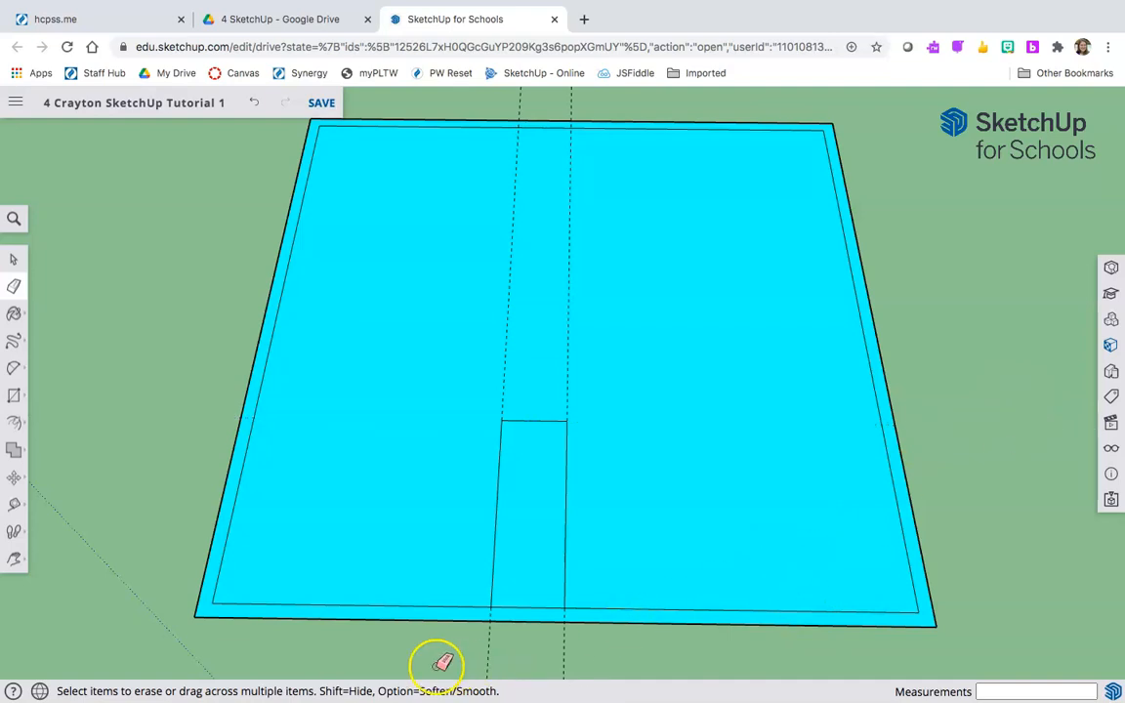
{"action": "left_click_drag", "start_coordinate": [485, 657], "coordinate": [572, 659]}
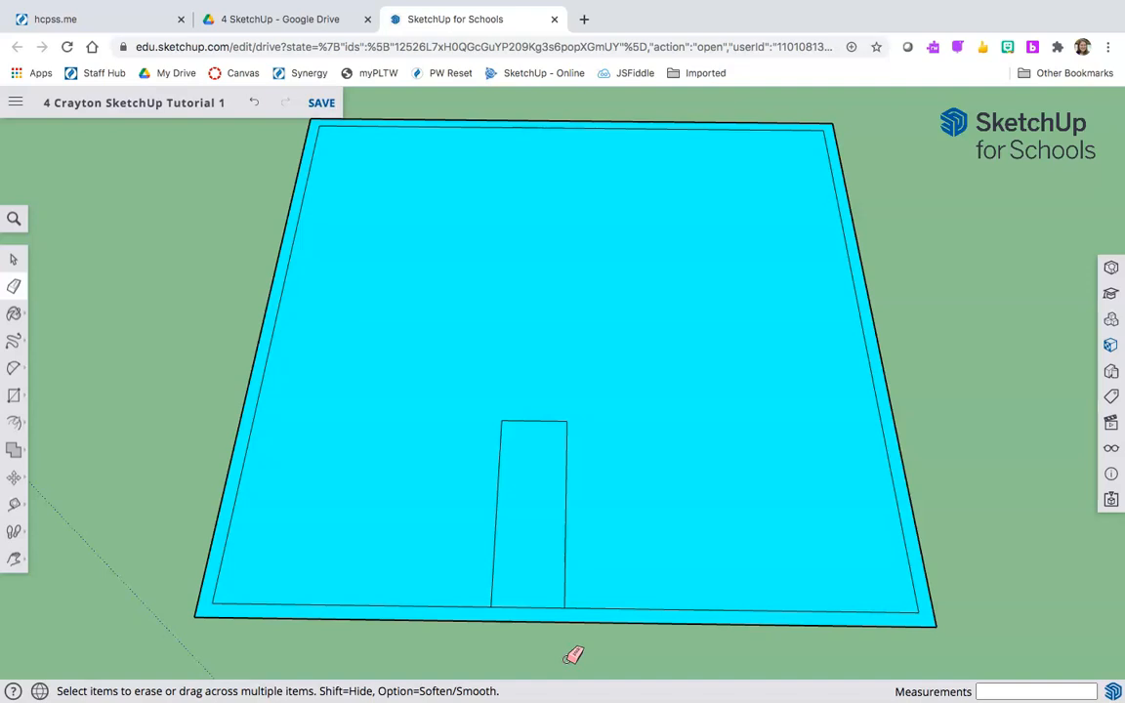
Place one guide 10' to the left of the rectangle's left side and another 5' in front of its back edge
{"action": "key", "text": "t"}
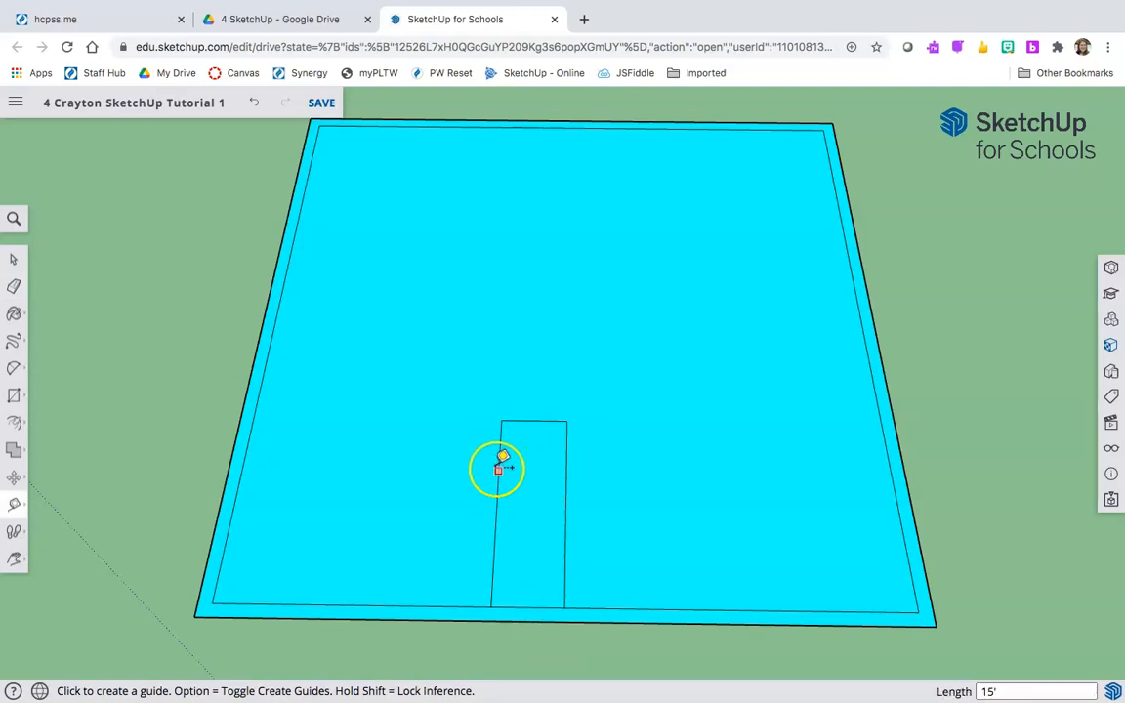
{"action": "left_click", "coordinate": [499, 468]}
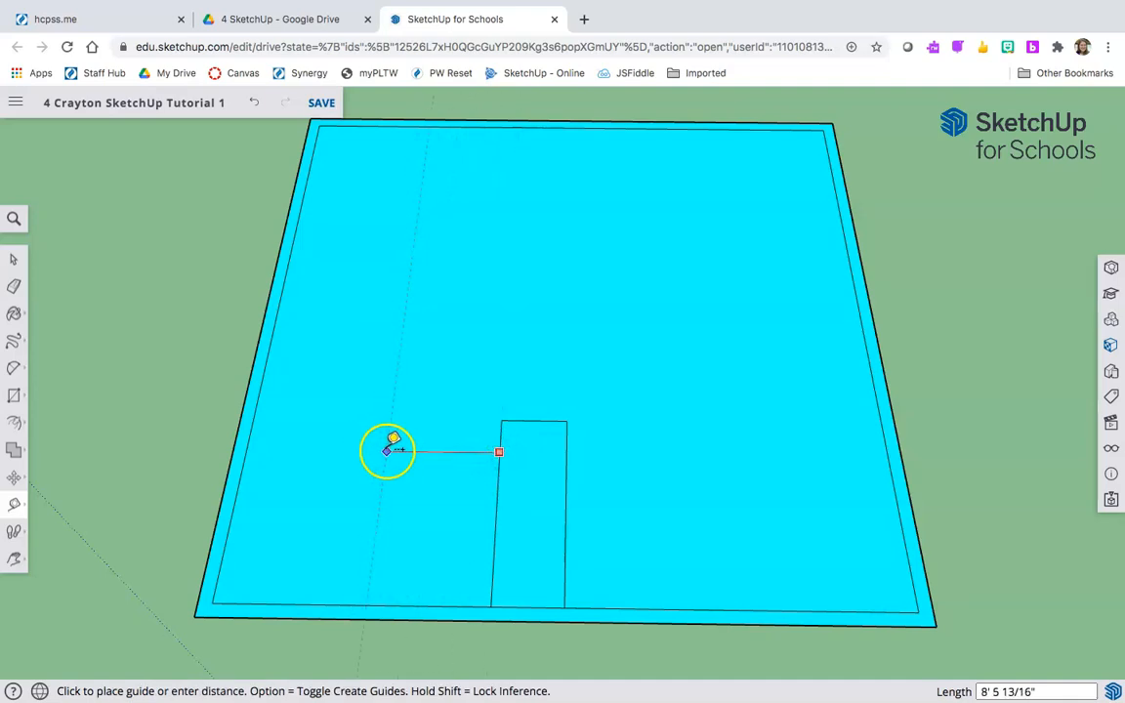
{"action": "left_click", "coordinate": [389, 452]}
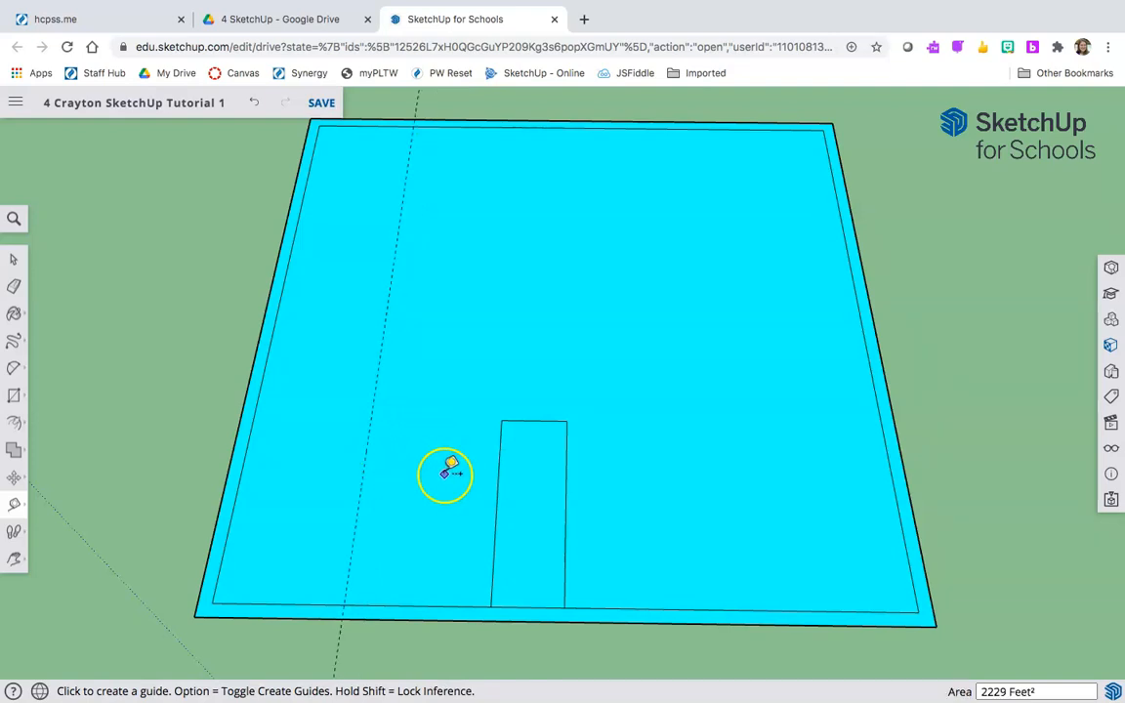
{"action": "left_click", "coordinate": [537, 421]}
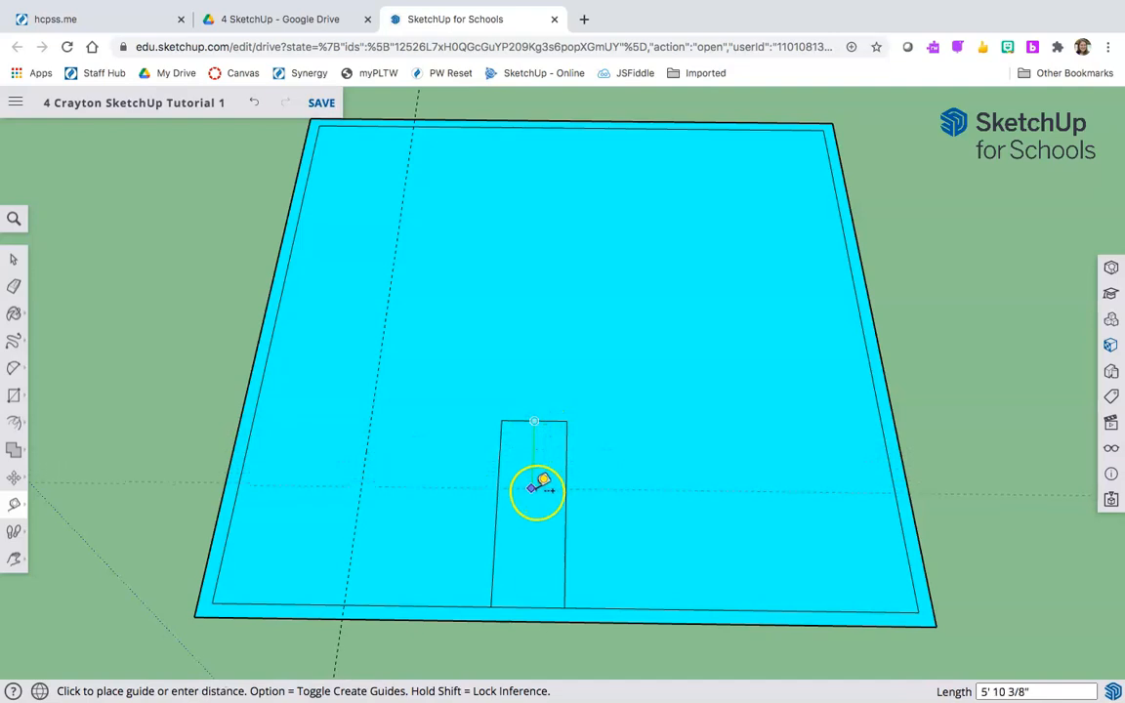
{"action": "left_click", "coordinate": [538, 502]}
{"action": "type", "text": "5"}
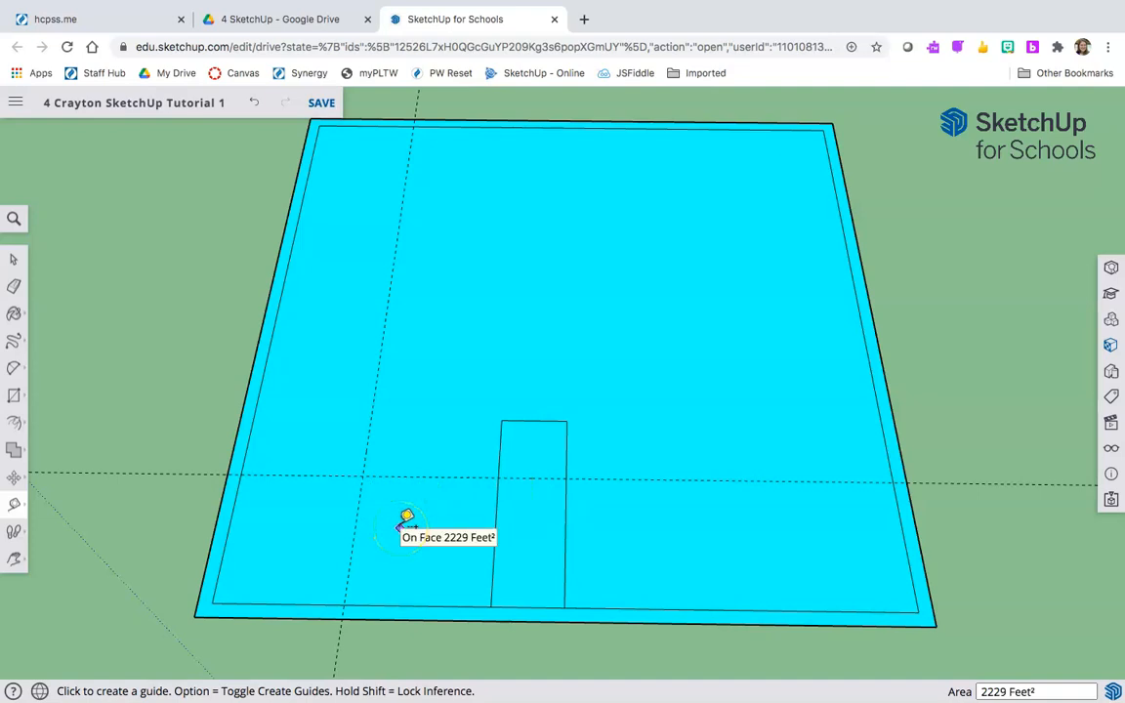
Draw a 10' by 5' rectangle from the guide intersection to the first rectangle's back-left corner, then erase both guides
{"action": "type", "text": "r"}
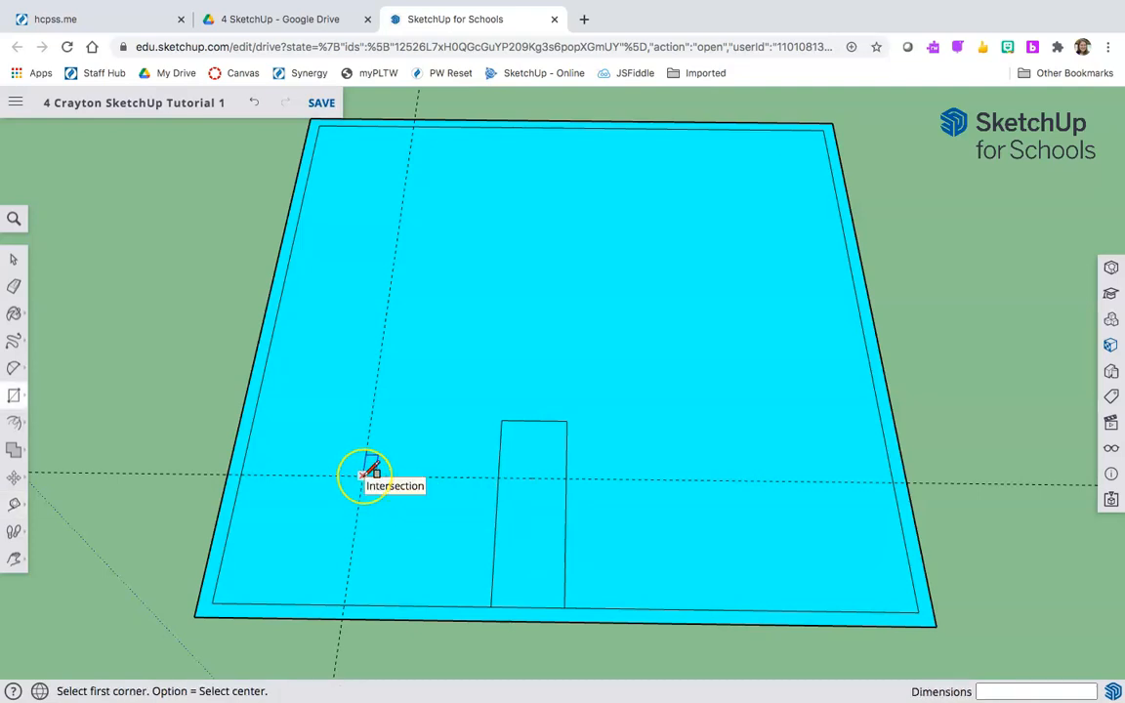
{"action": "left_click_drag", "start_coordinate": [362, 476], "coordinate": [504, 421]}
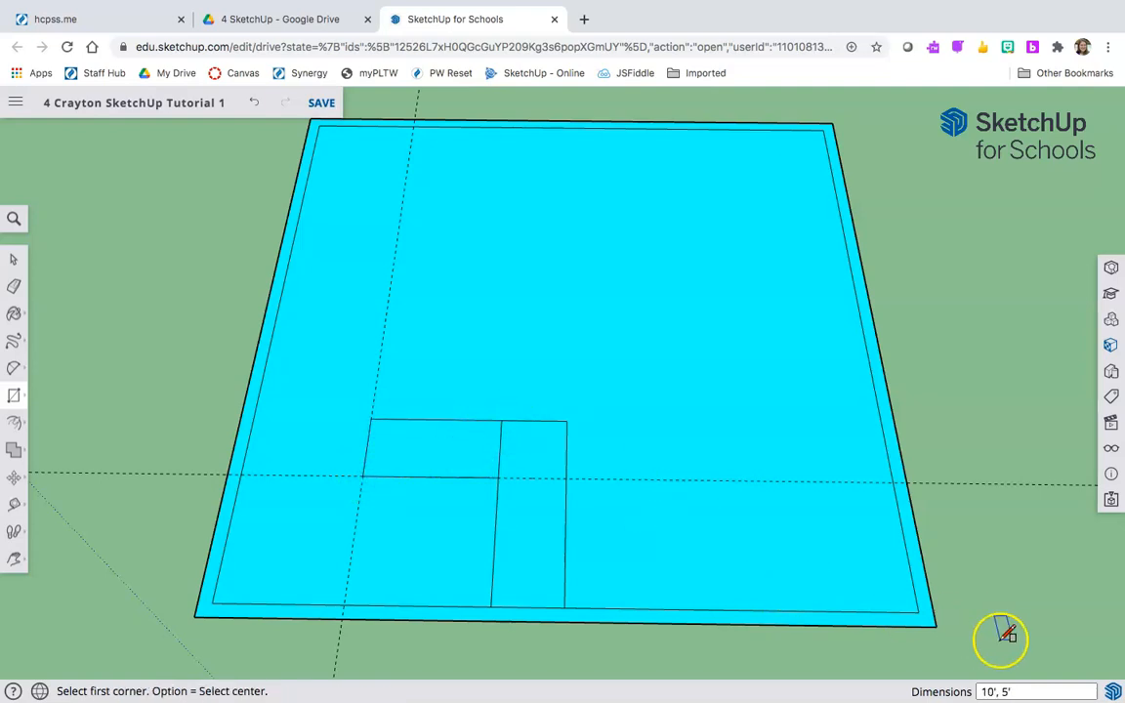
{"action": "key", "text": "e"}
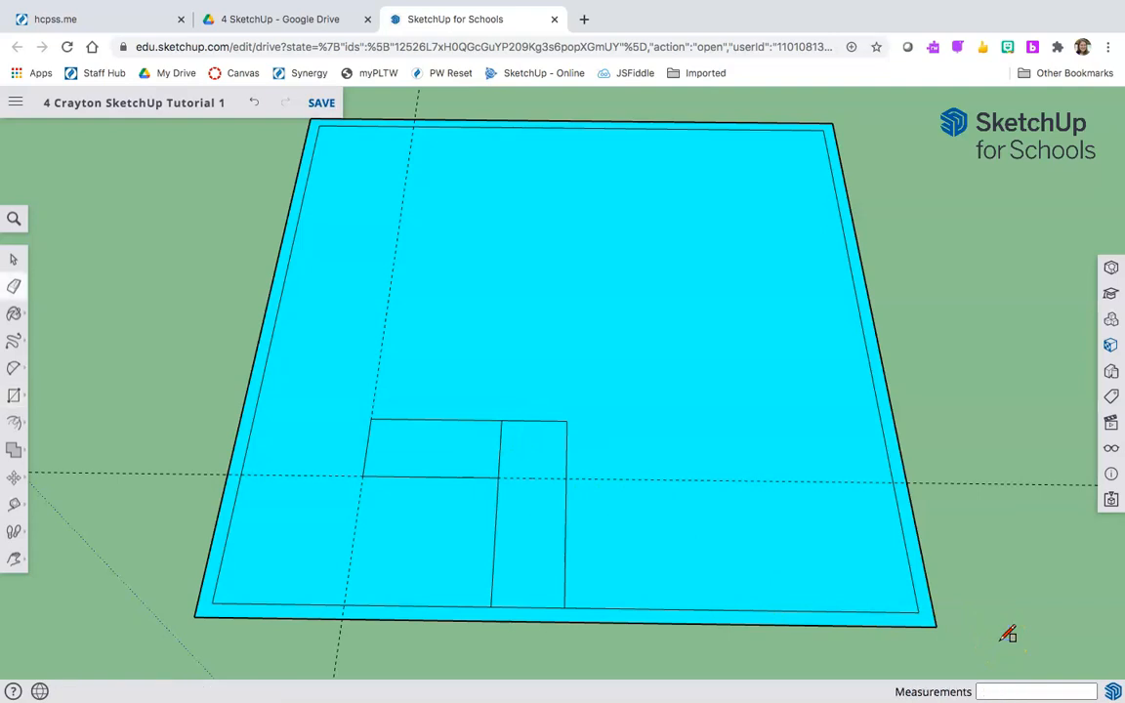
{"action": "left_click", "coordinate": [979, 482]}
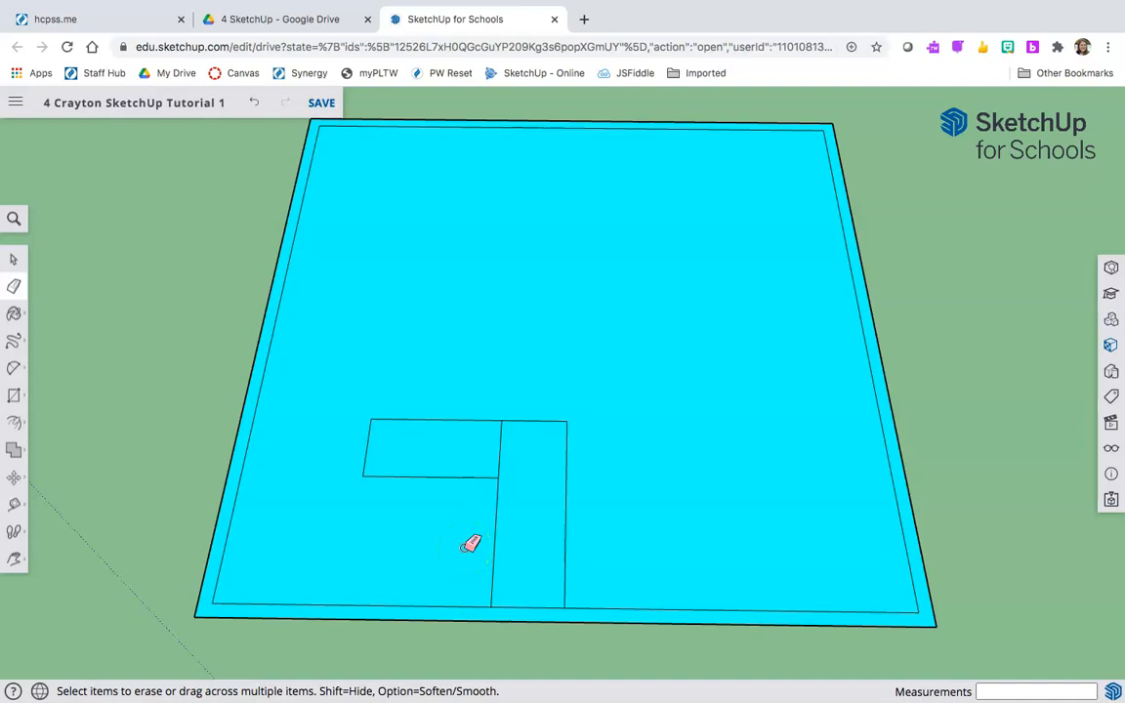
Place a guide 5' in front of the 10' rectangle's front edge and another parallel to its left side through its middle
{"action": "key", "text": "t"}
{"action": "left_click", "coordinate": [401, 476]}
{"action": "type", "text": "5"}
{"action": "key", "text": "Return"}
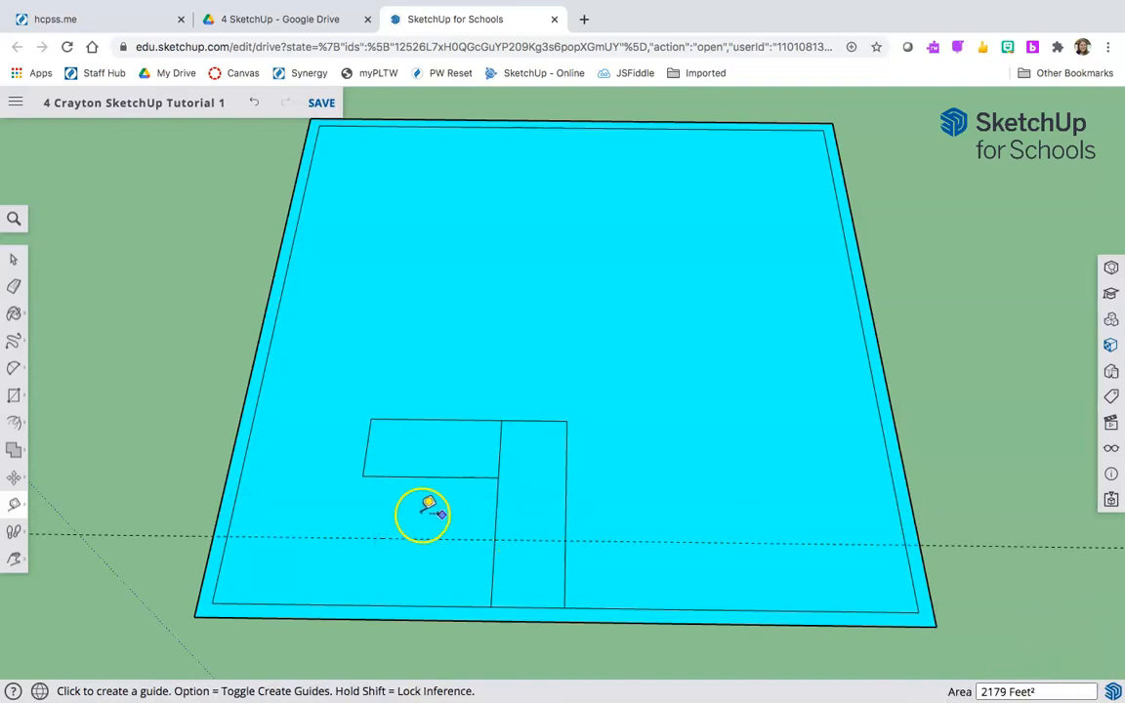
{"action": "left_click", "coordinate": [368, 446]}
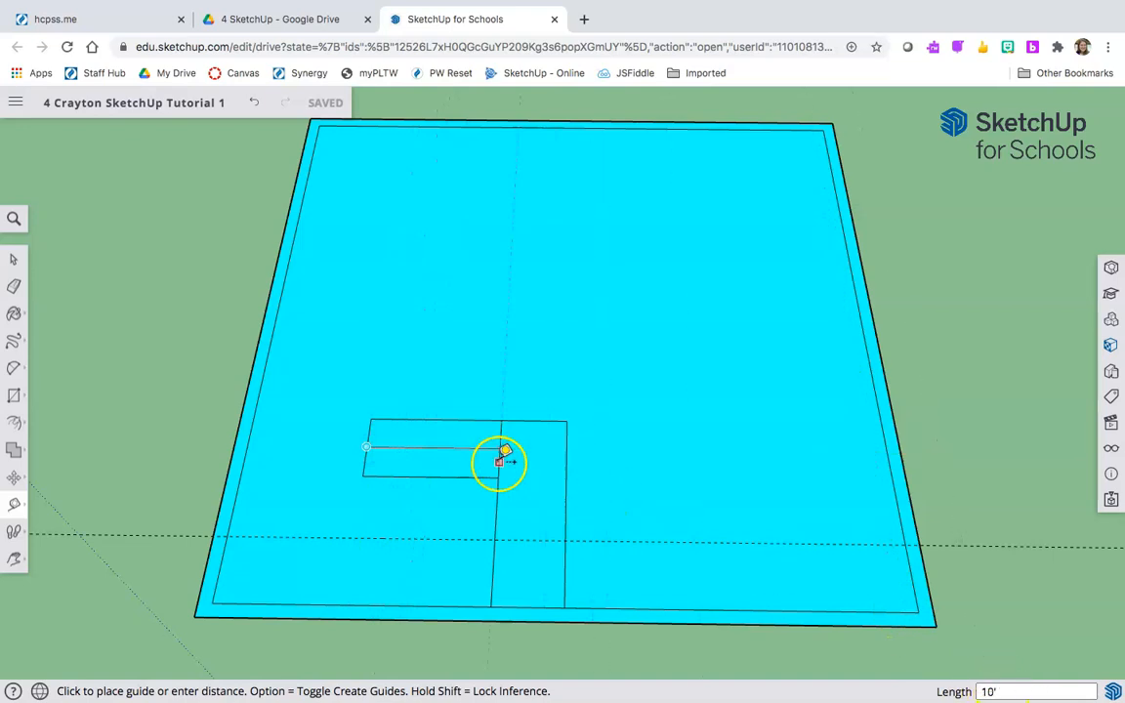
{"action": "left_click", "coordinate": [436, 448]}
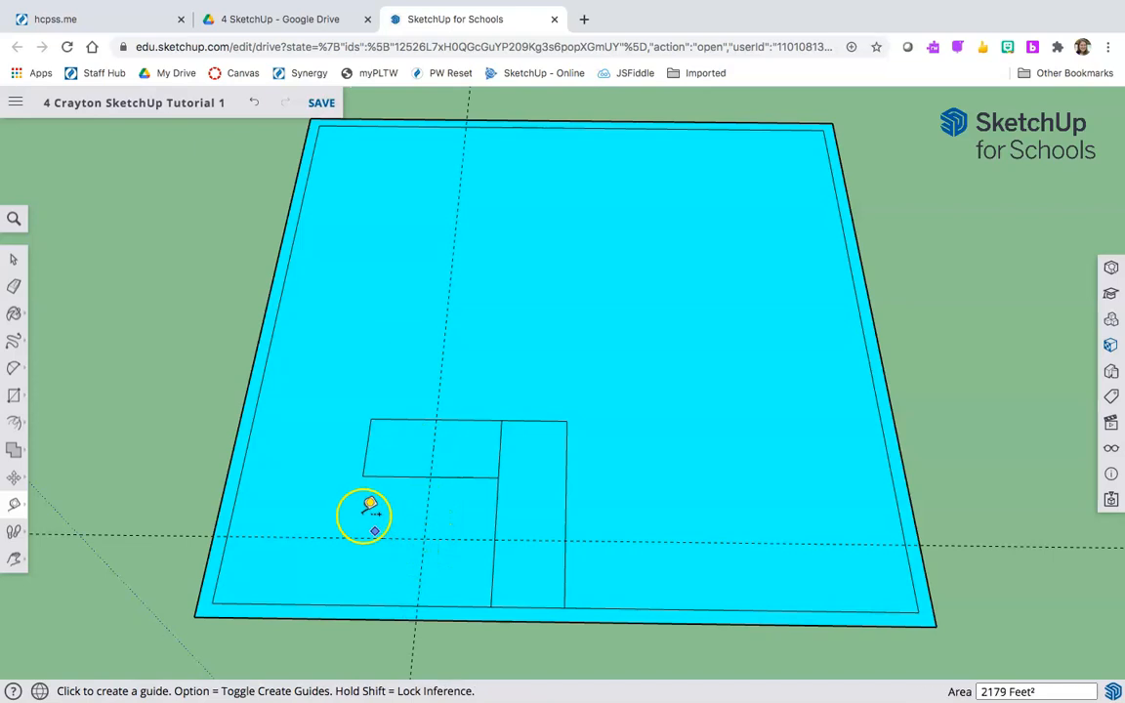
Draw a 5' by 5' square from the guide intersection to the front-left corner of the 10' rectangle
{"action": "key", "text": "r"}
{"action": "left_click", "coordinate": [427, 538]}
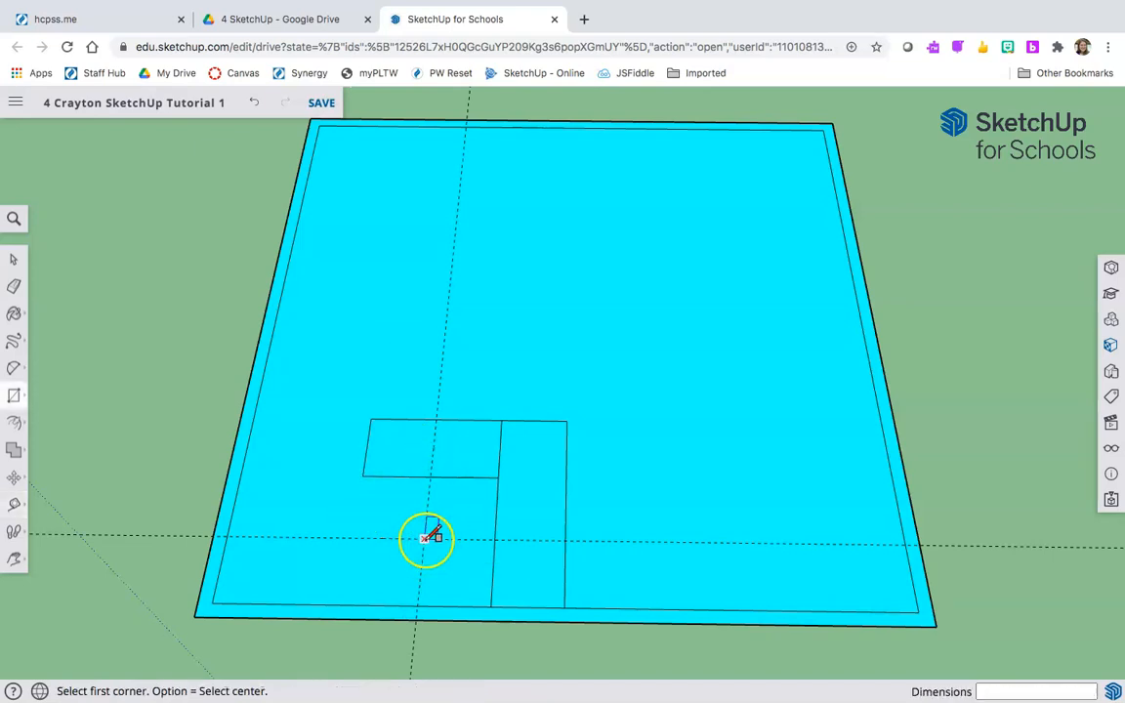
{"action": "left_click", "coordinate": [357, 477]}
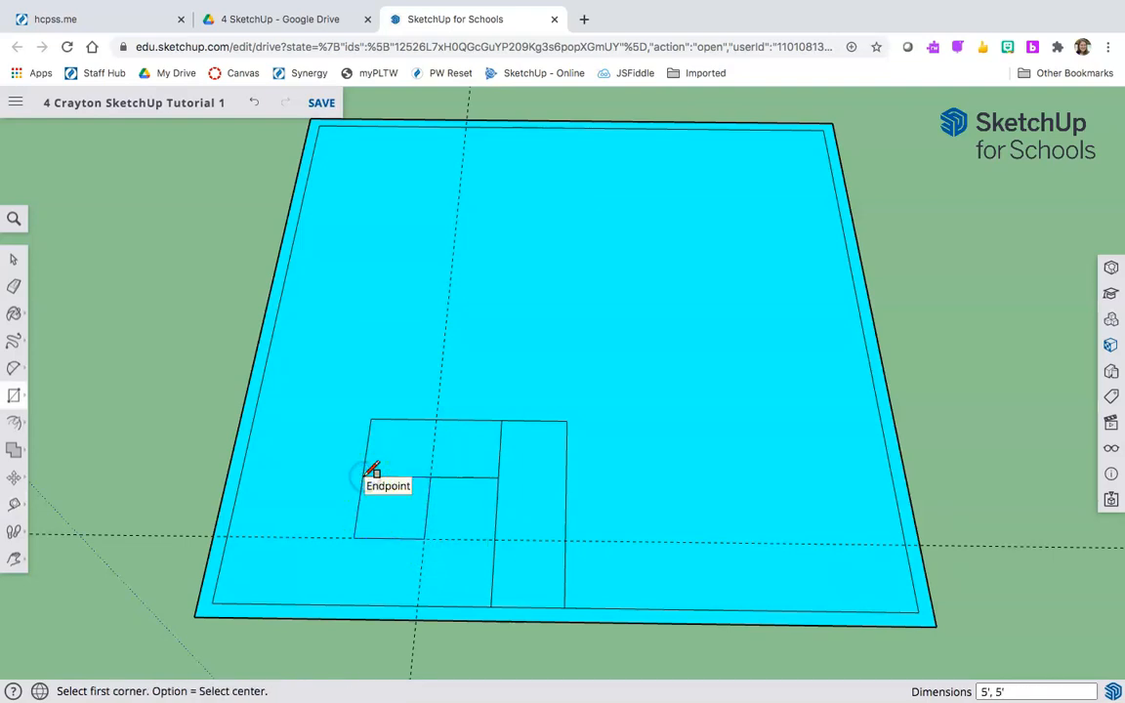
Erase both guides and the dividing lines between the three rectangles to merge them into one hook-shaped path
{"action": "key", "text": "e"}
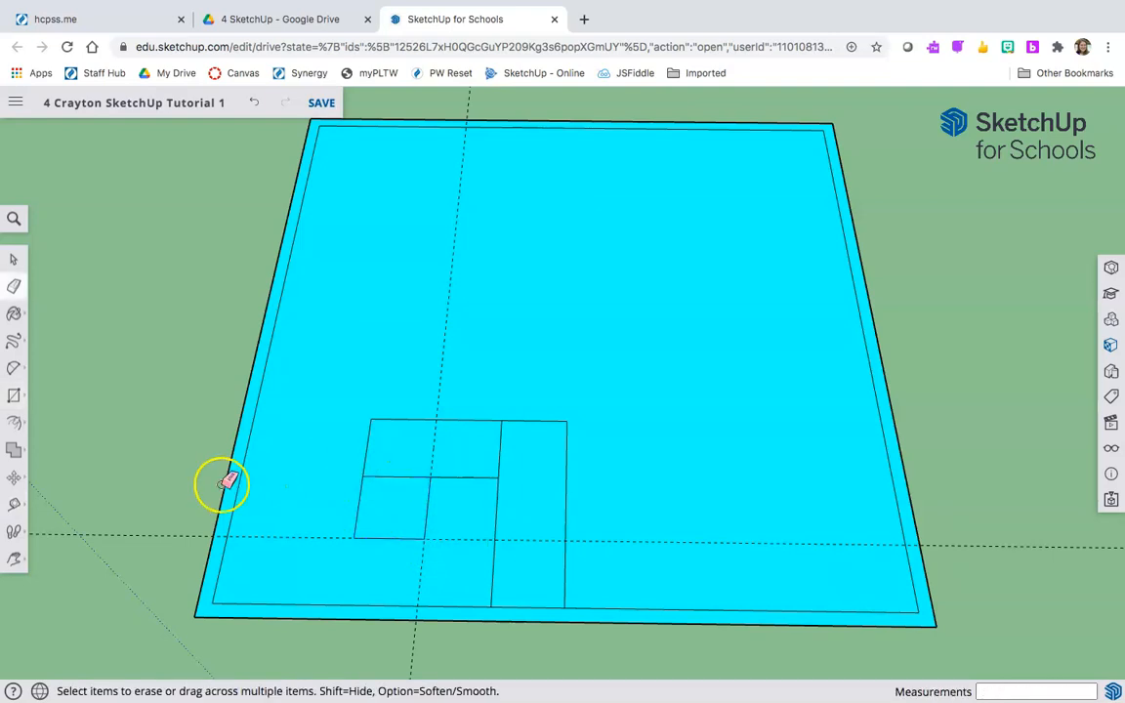
{"action": "left_click", "coordinate": [143, 531]}
{"action": "left_click", "coordinate": [415, 649]}
{"action": "left_click_drag", "start_coordinate": [423, 483], "coordinate": [399, 479]}
{"action": "left_click_drag", "start_coordinate": [481, 456], "coordinate": [506, 447]}
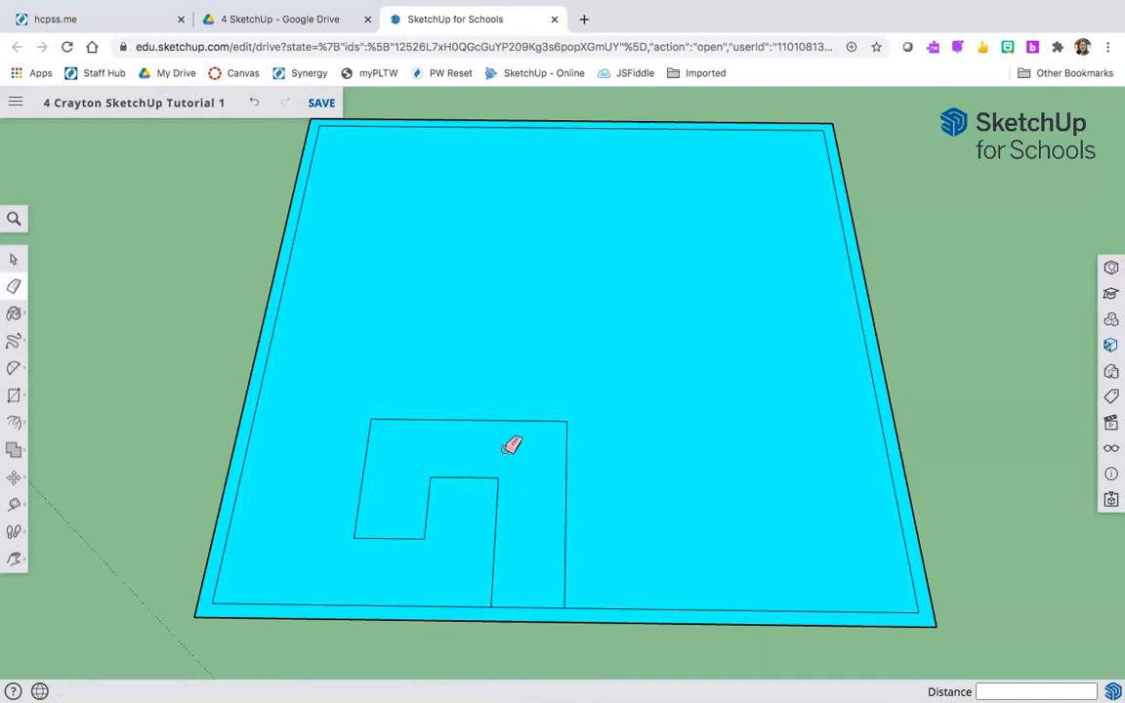
Offset the hook-shaped path's outline outward by 1'
{"action": "key", "text": "f"}
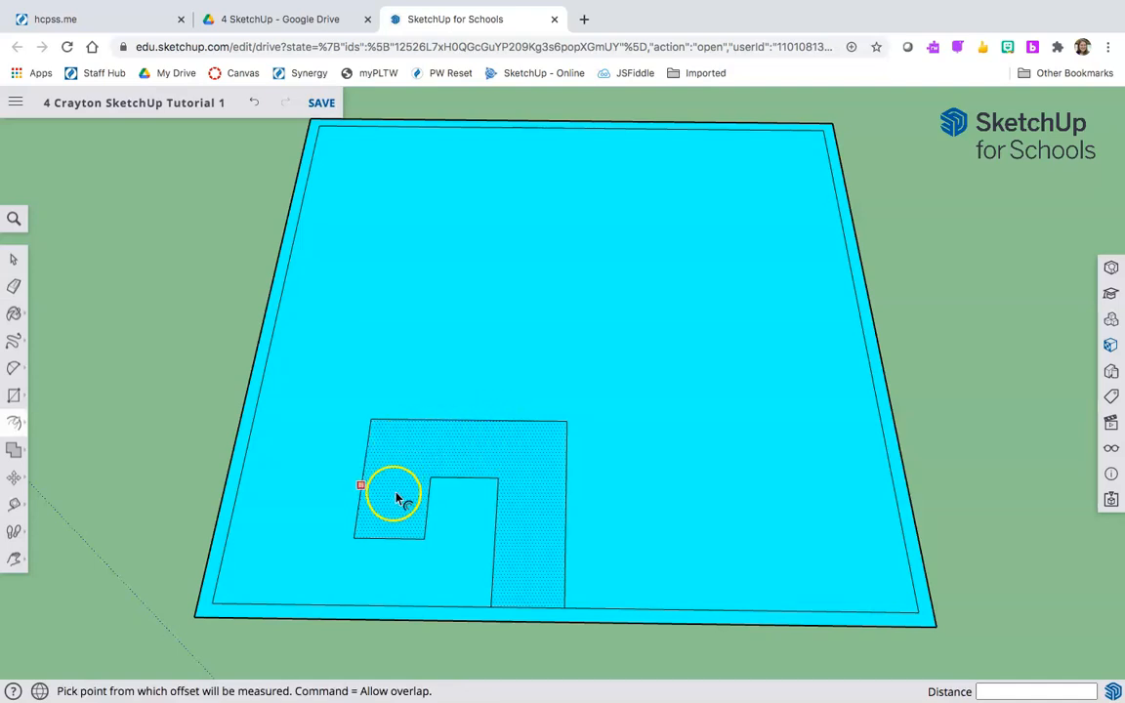
{"action": "left_click", "coordinate": [512, 446]}
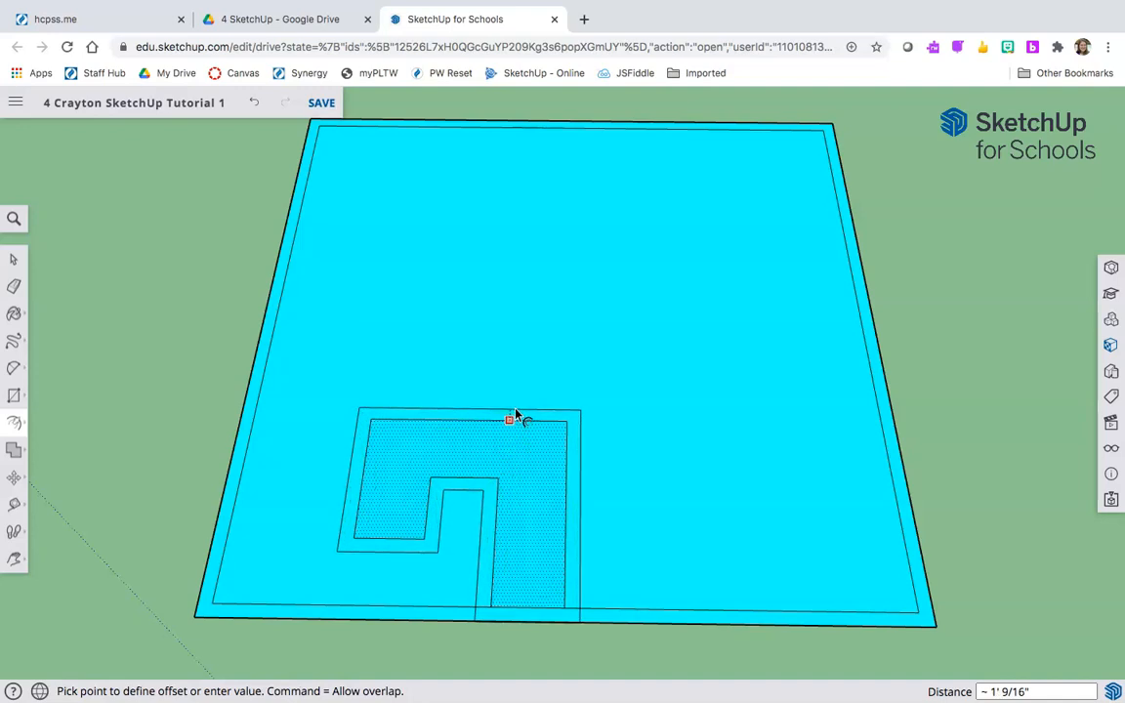
{"action": "left_click", "coordinate": [515, 413]}
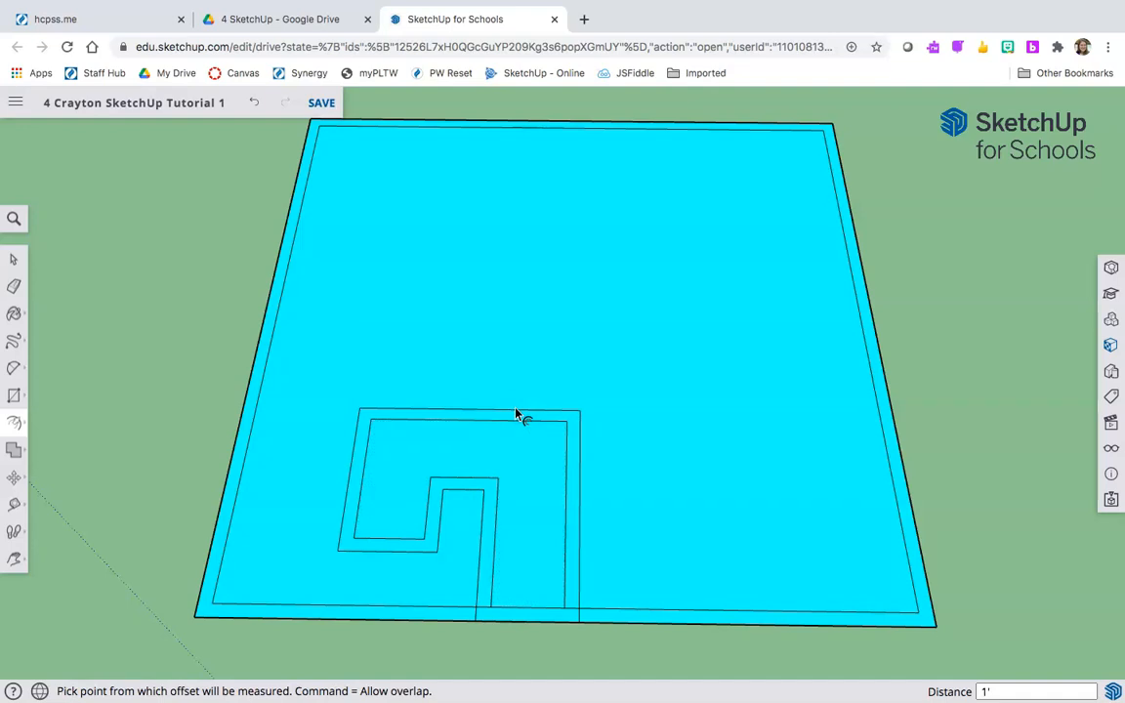
Try to erase the inner border line across the hook path's entrance, and undo that erasure
{"action": "key", "text": "e"}
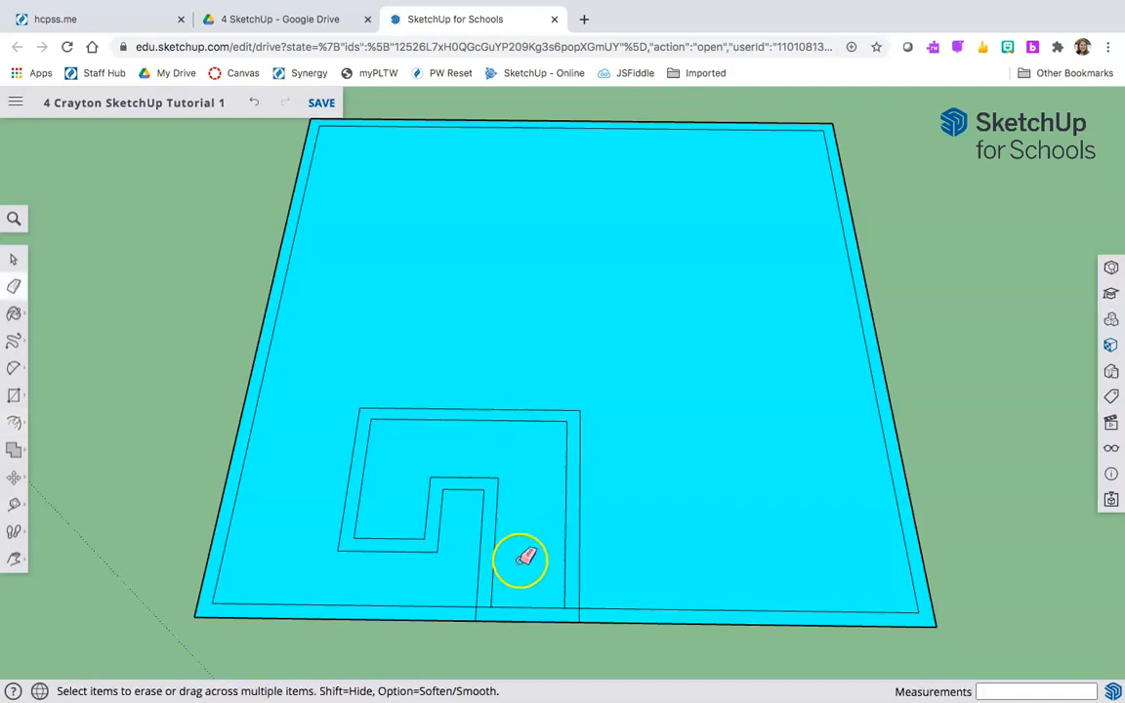
{"action": "scroll", "coordinate": [572, 610], "scroll_direction": "up", "scroll_amount": 4}
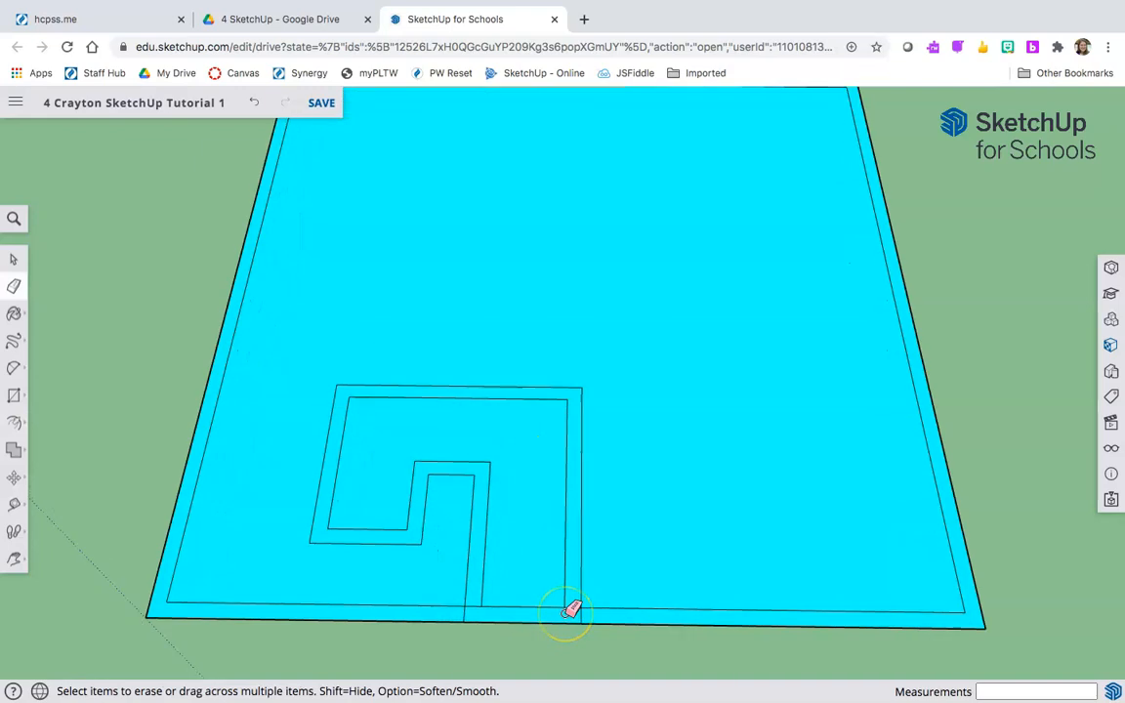
{"action": "scroll", "coordinate": [565, 613], "scroll_direction": "up", "scroll_amount": 3}
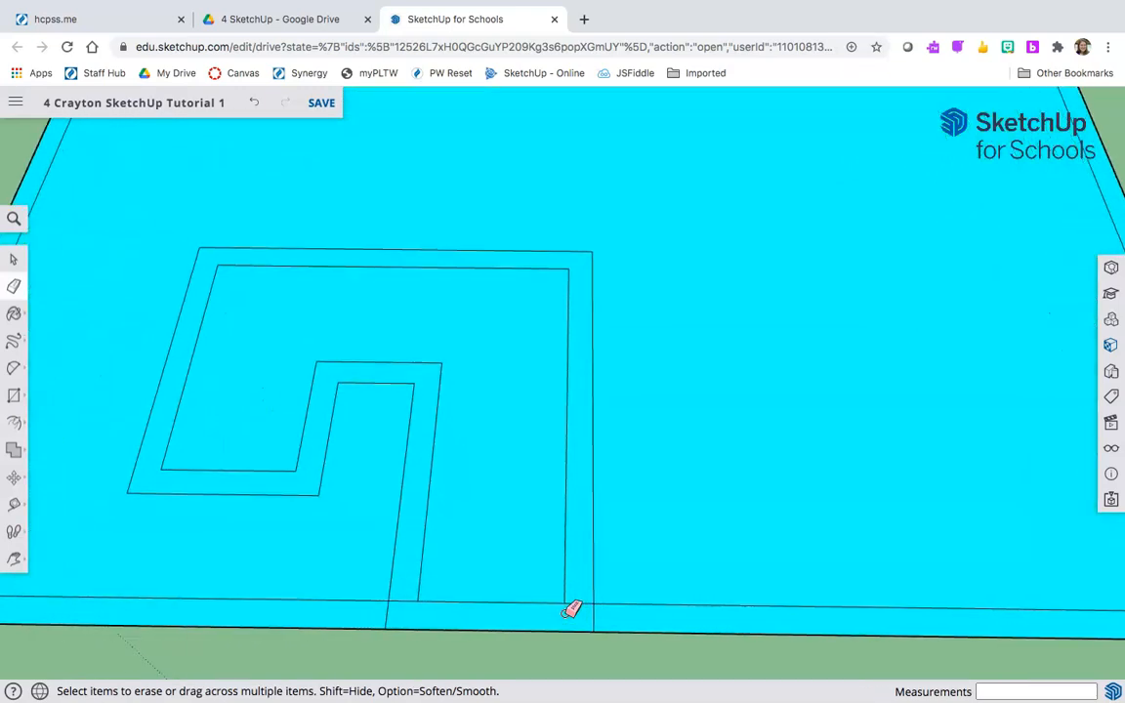
{"action": "left_click", "coordinate": [504, 600]}
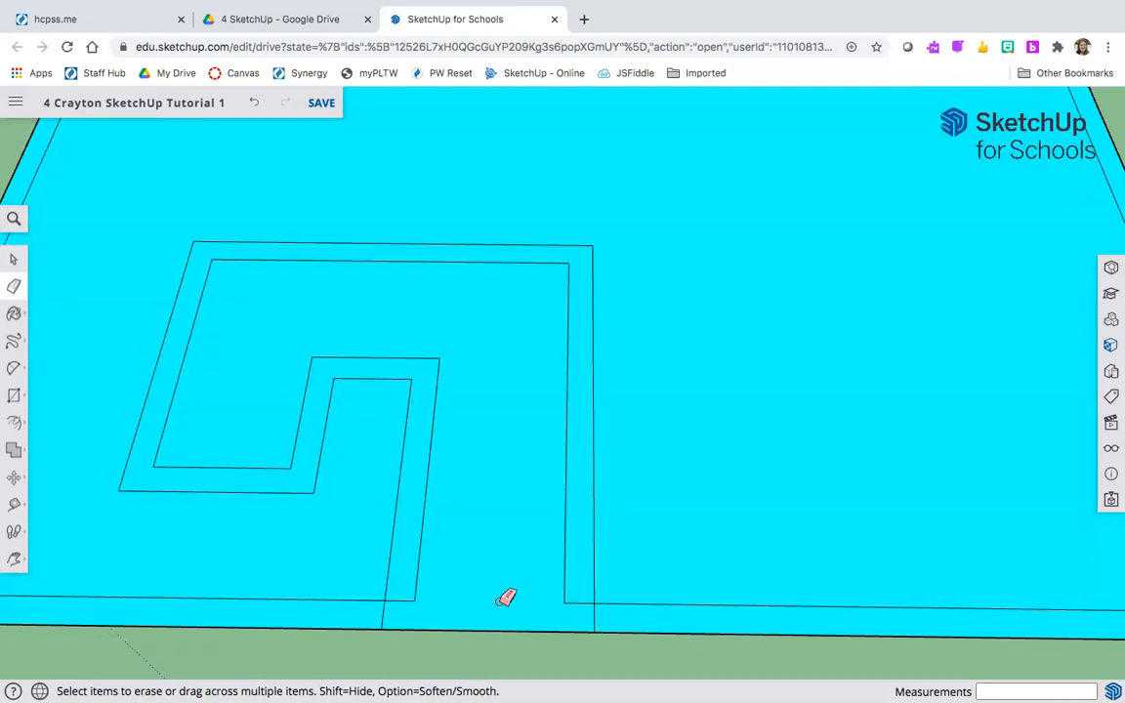
{"action": "left_click", "coordinate": [253, 102]}
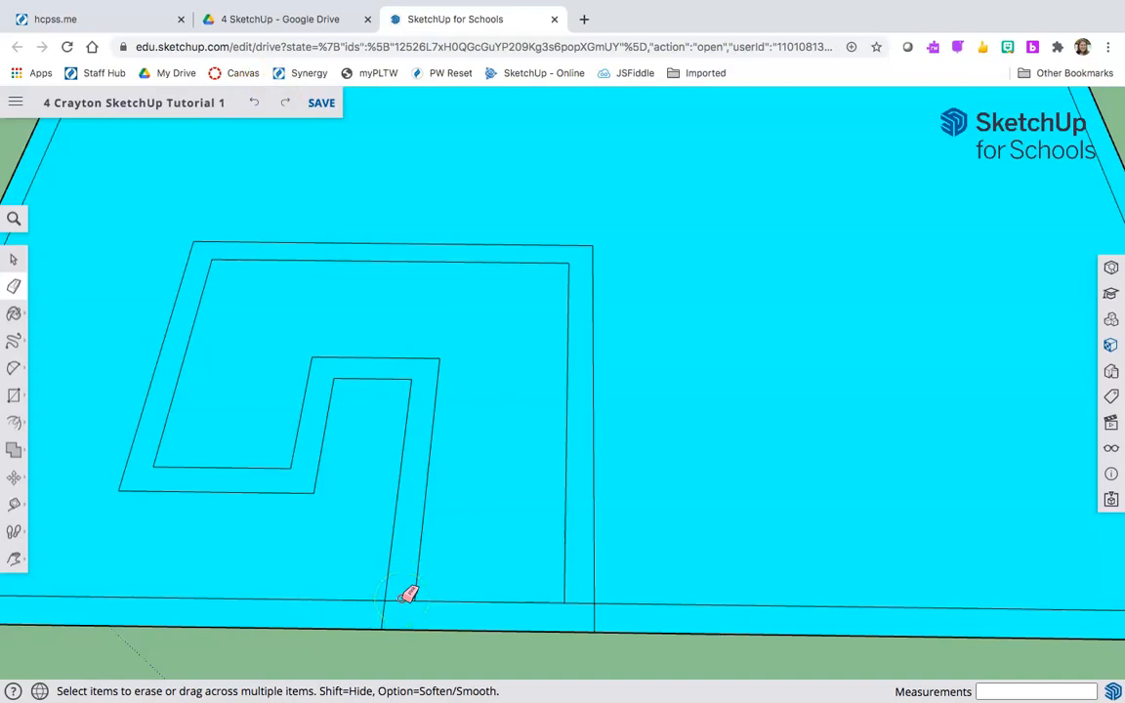
Extend both side edges of the hook path's entrance with 1' lines to the cyan square's front edge
{"action": "key", "text": "l"}
{"action": "left_click", "coordinate": [417, 598]}
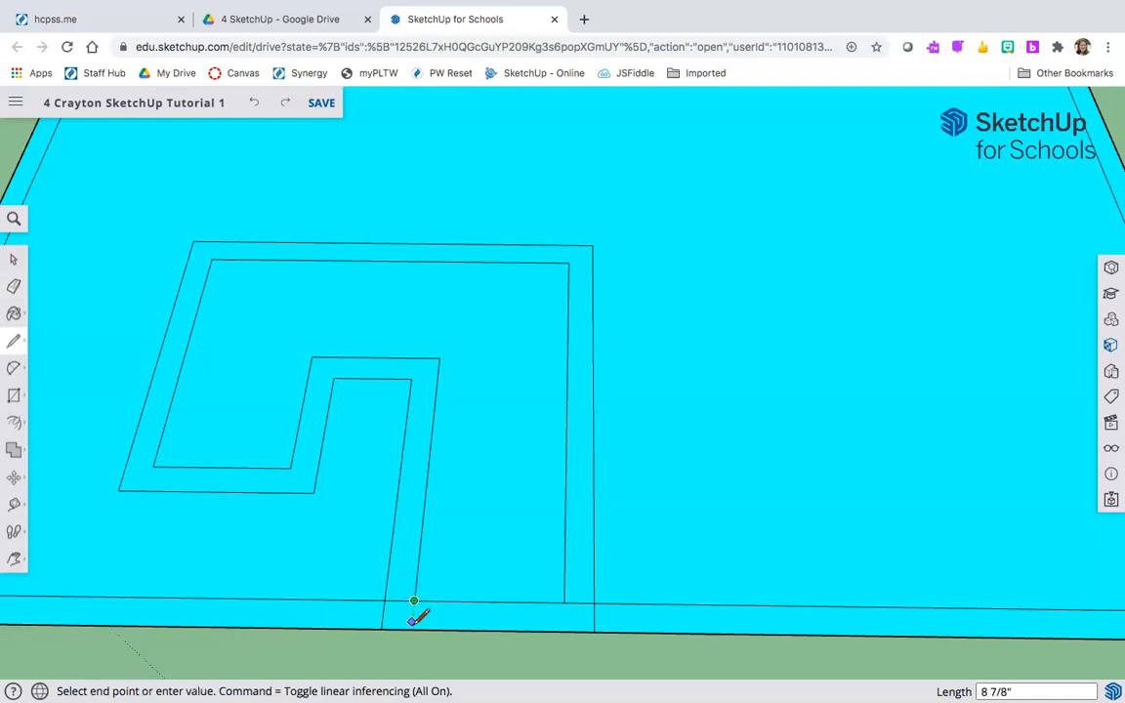
{"action": "left_click", "coordinate": [410, 629]}
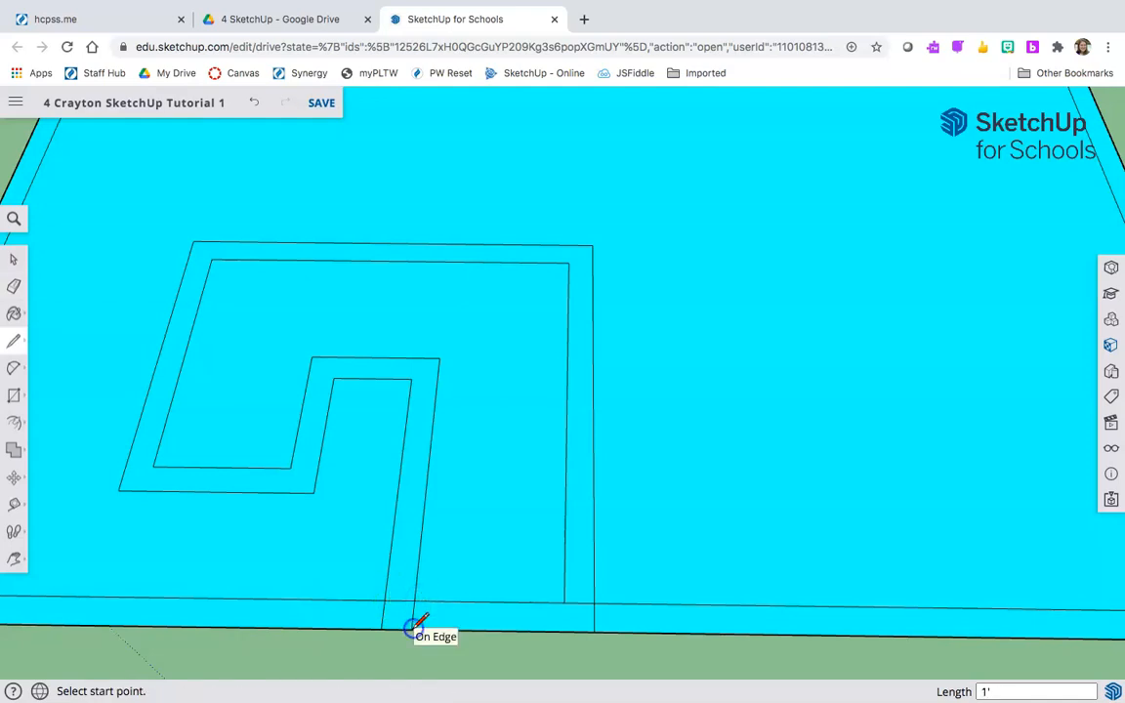
{"action": "left_click", "coordinate": [564, 602]}
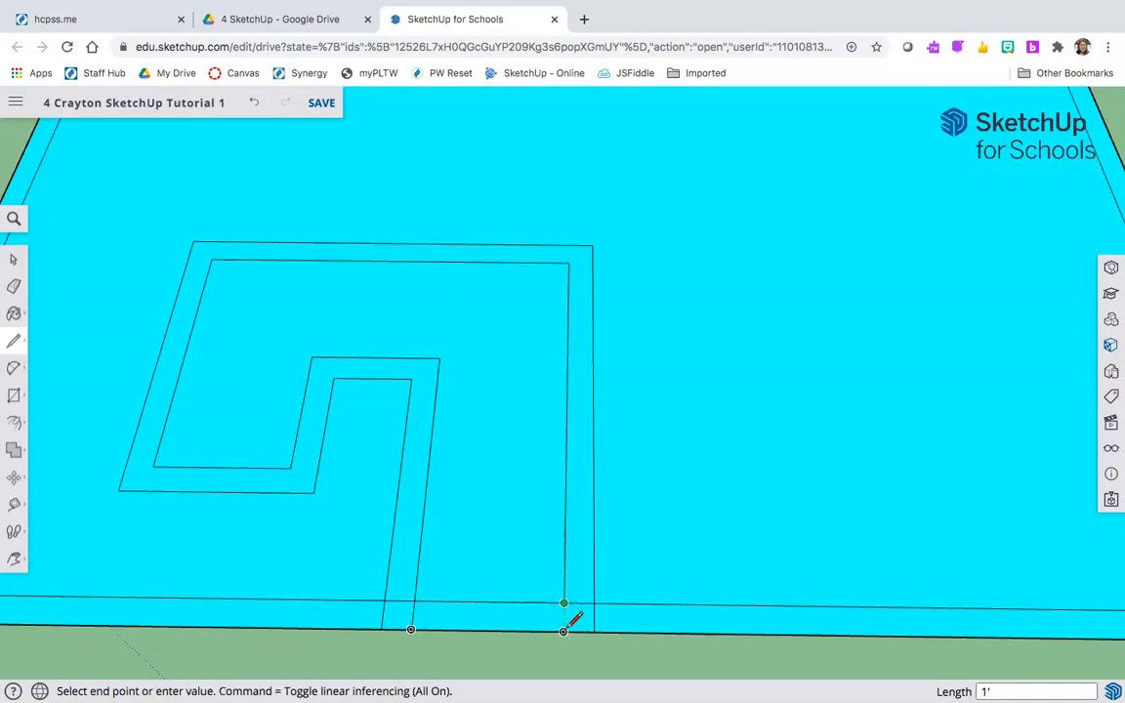
{"action": "scroll", "coordinate": [567, 626], "scroll_direction": "up", "scroll_amount": 6}
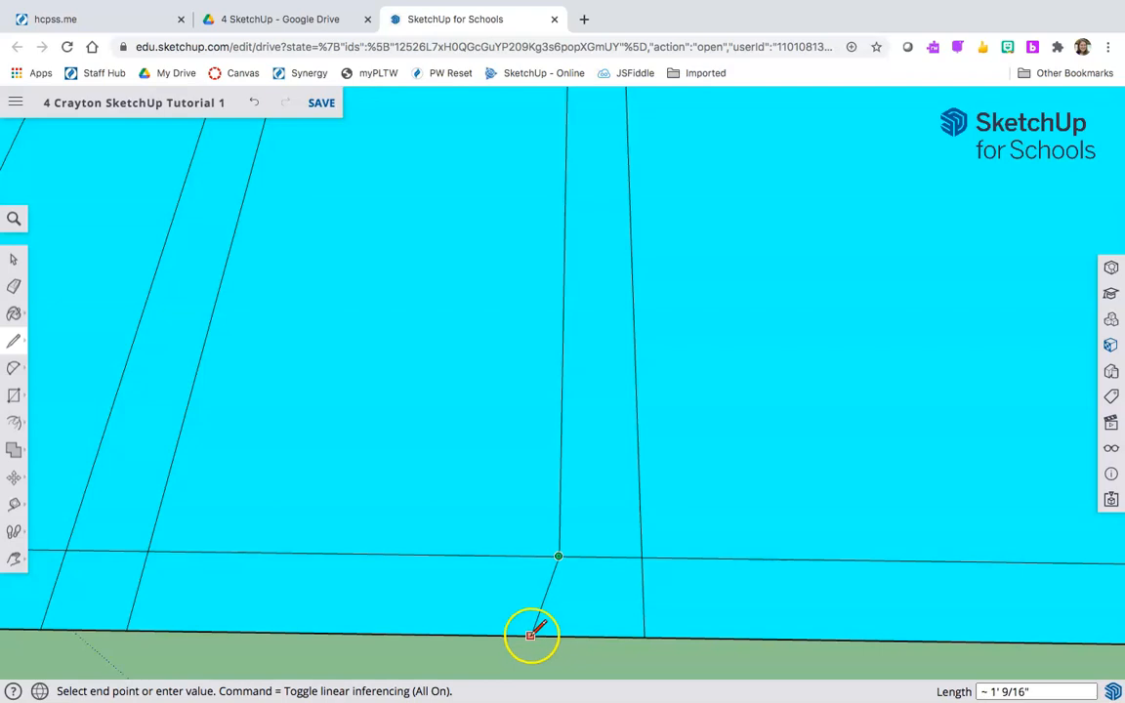
{"action": "left_click", "coordinate": [558, 636]}
{"action": "scroll", "coordinate": [560, 631], "scroll_direction": "down", "scroll_amount": 5}
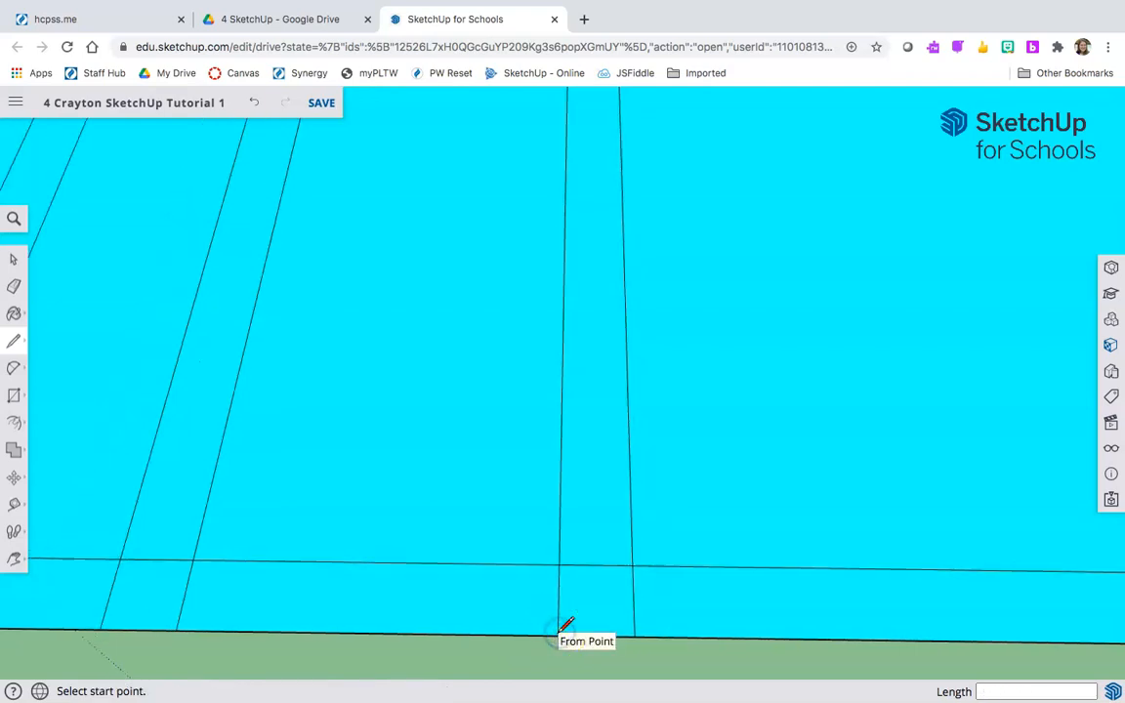
{"action": "scroll", "coordinate": [566, 625], "scroll_direction": "down", "scroll_amount": 2}
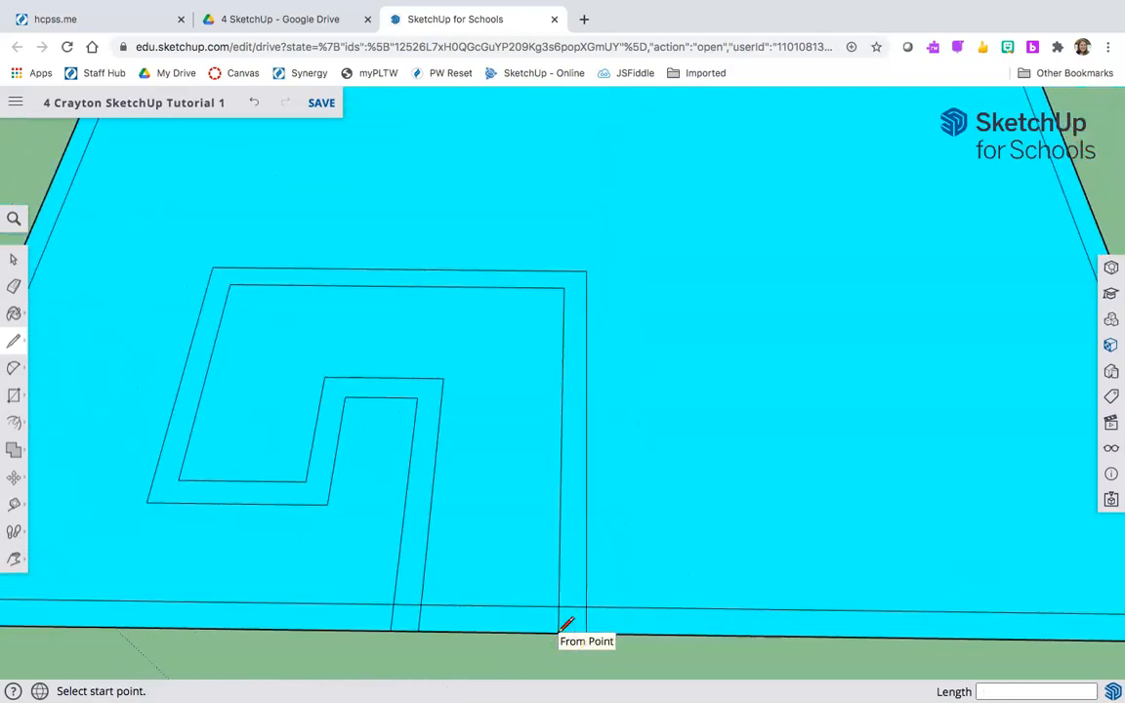
Erase the leftover lines around the entrance to join the path walls with the border and open the entrance
{"action": "key", "text": "e"}
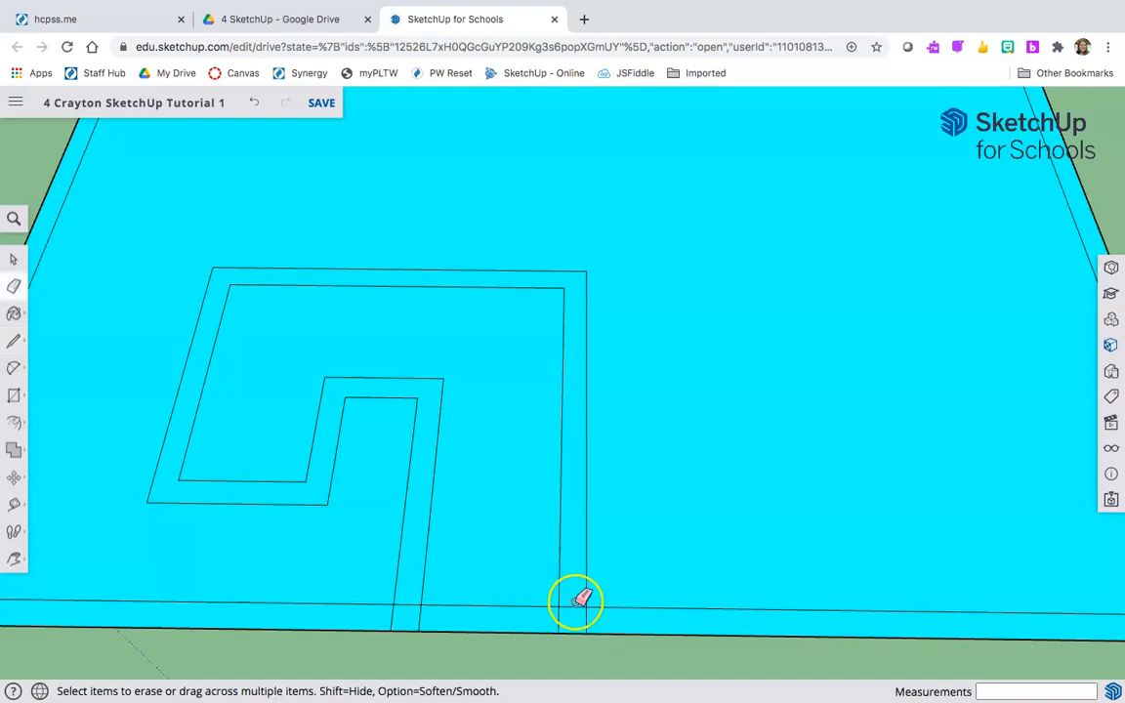
{"action": "left_click", "coordinate": [573, 607]}
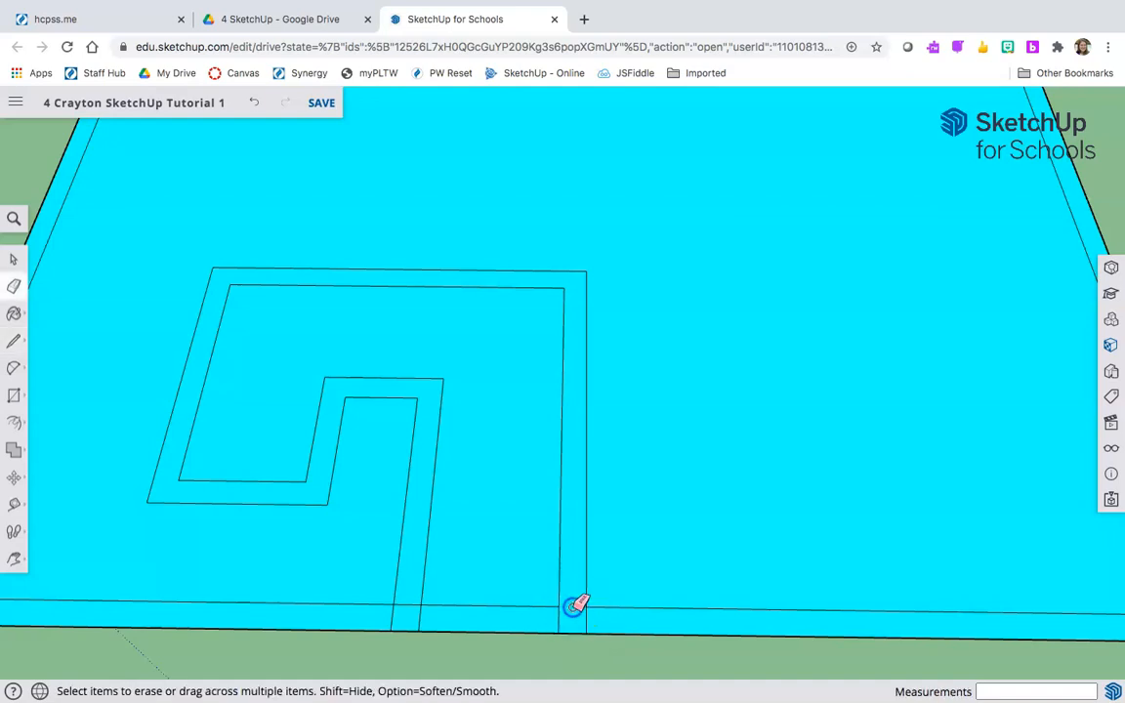
{"action": "left_click", "coordinate": [410, 604]}
{"action": "left_click", "coordinate": [395, 618]}
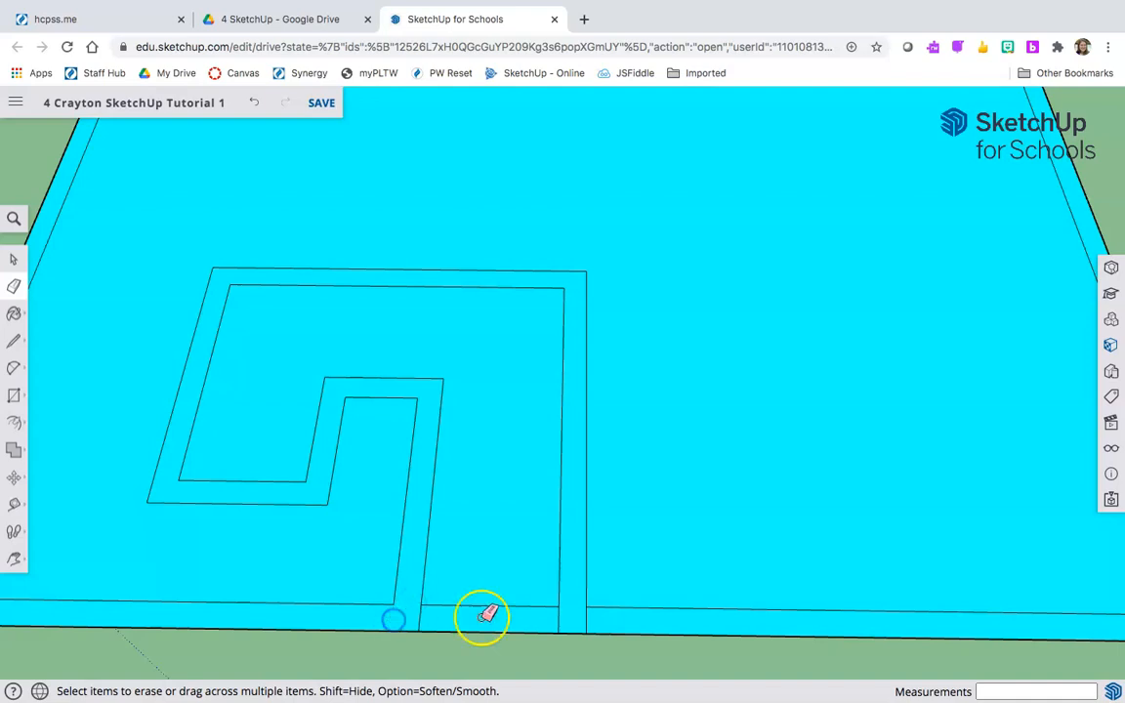
{"action": "left_click", "coordinate": [586, 618]}
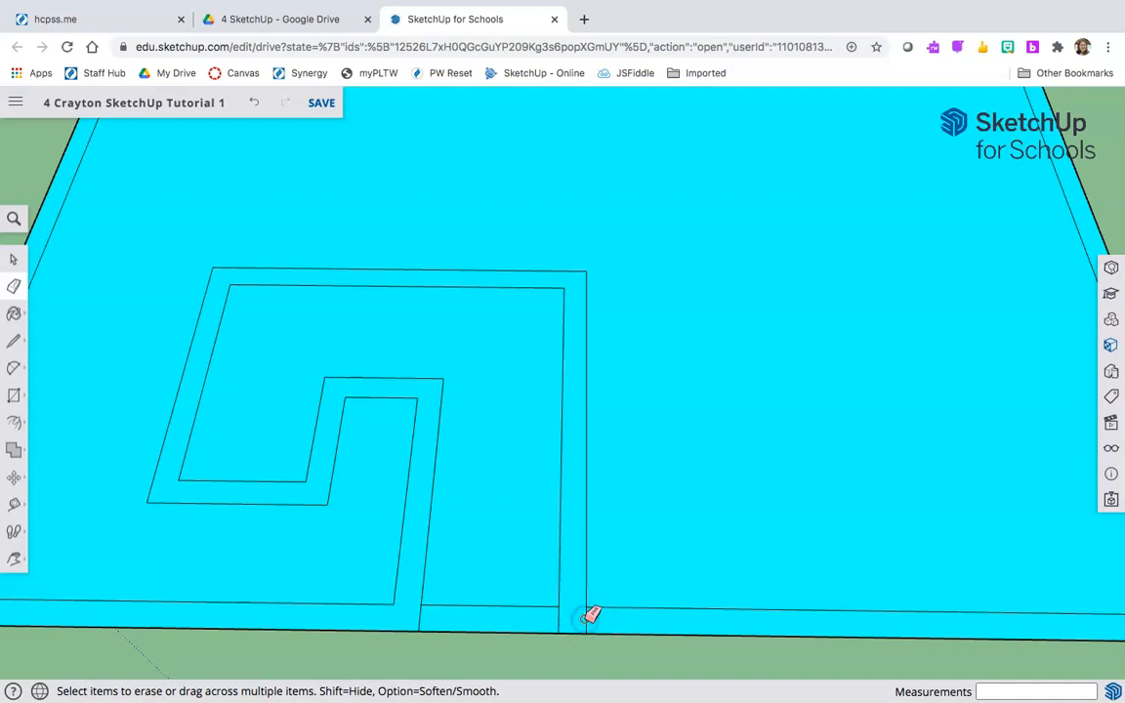
{"action": "left_click_drag", "start_coordinate": [588, 621], "coordinate": [487, 604]}
{"action": "scroll", "coordinate": [489, 603], "scroll_direction": "down", "scroll_amount": 5}
{"action": "mouse_move", "coordinate": [332, 623]}
{"action": "left_mouse_down"}
{"action": "mouse_move", "coordinate": [389, 611]}
{"action": "mouse_move", "coordinate": [439, 520]}
{"action": "mouse_move", "coordinate": [431, 465]}
{"action": "mouse_move", "coordinate": [352, 520]}
{"action": "mouse_move", "coordinate": [262, 502]}
{"action": "mouse_move", "coordinate": [281, 418]}
{"action": "mouse_move", "coordinate": [349, 347]}
{"action": "mouse_move", "coordinate": [558, 359]}
{"action": "mouse_move", "coordinate": [553, 529]}
{"action": "mouse_move", "coordinate": [578, 535]}
{"action": "mouse_move", "coordinate": [648, 607]}
{"action": "mouse_move", "coordinate": [572, 633]}
{"action": "left_mouse_up"}
{"action": "scroll", "coordinate": [571, 633], "scroll_direction": "down", "scroll_amount": 4}
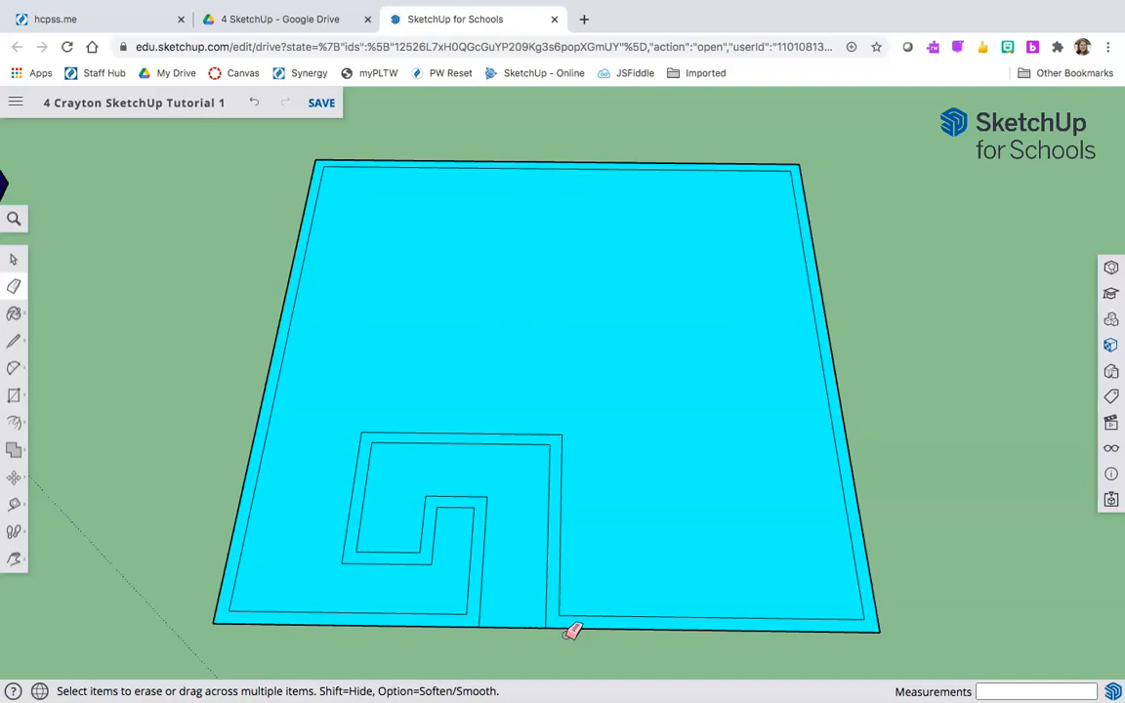
Paint the joined border and hook path wall face with orange Color B04
{"action": "left_click", "coordinate": [925, 295]}
{"action": "key", "text": "b"}
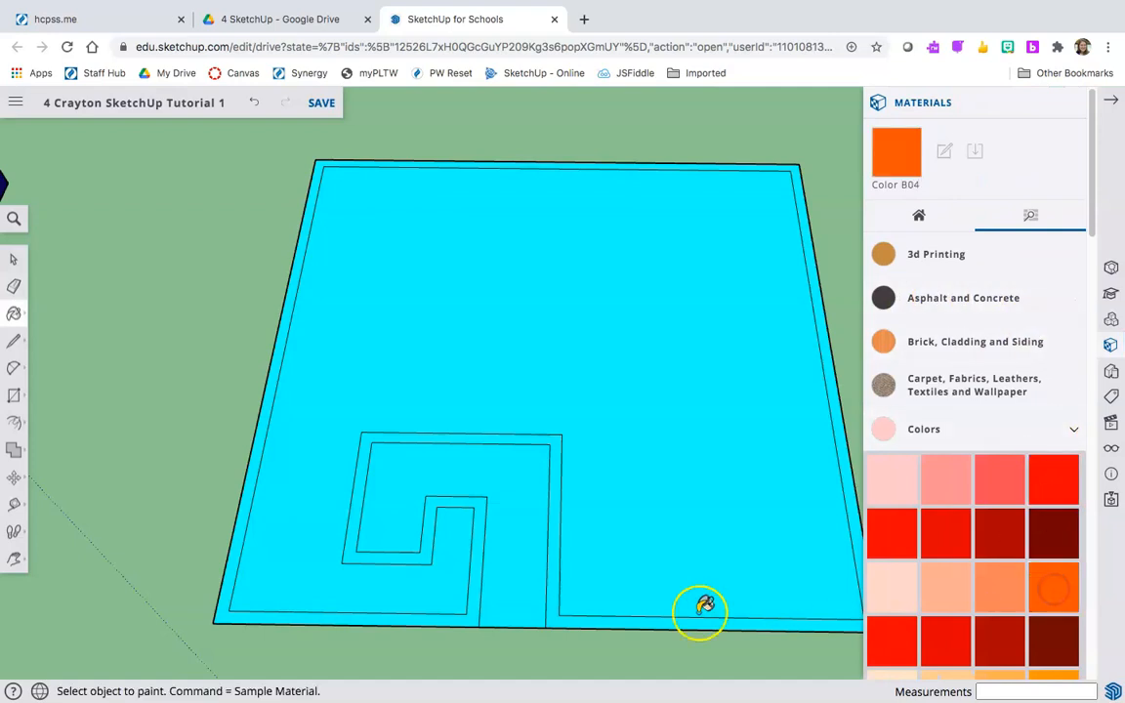
{"action": "left_click", "coordinate": [555, 614]}
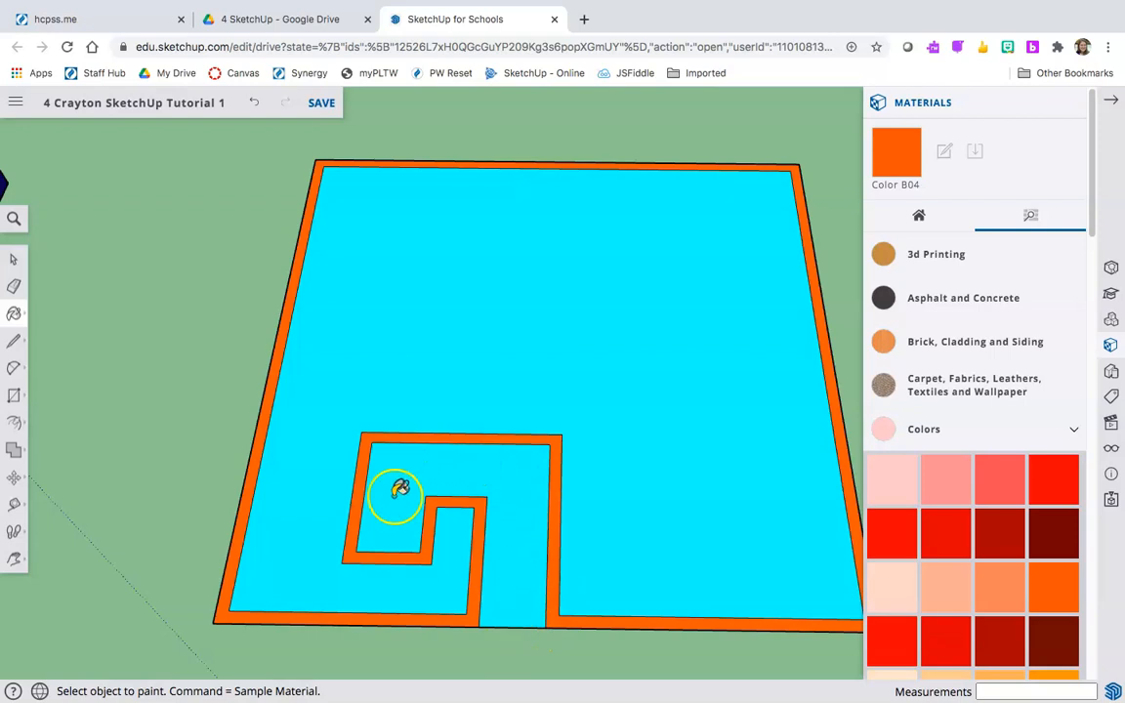
{"action": "left_click", "coordinate": [1112, 104]}
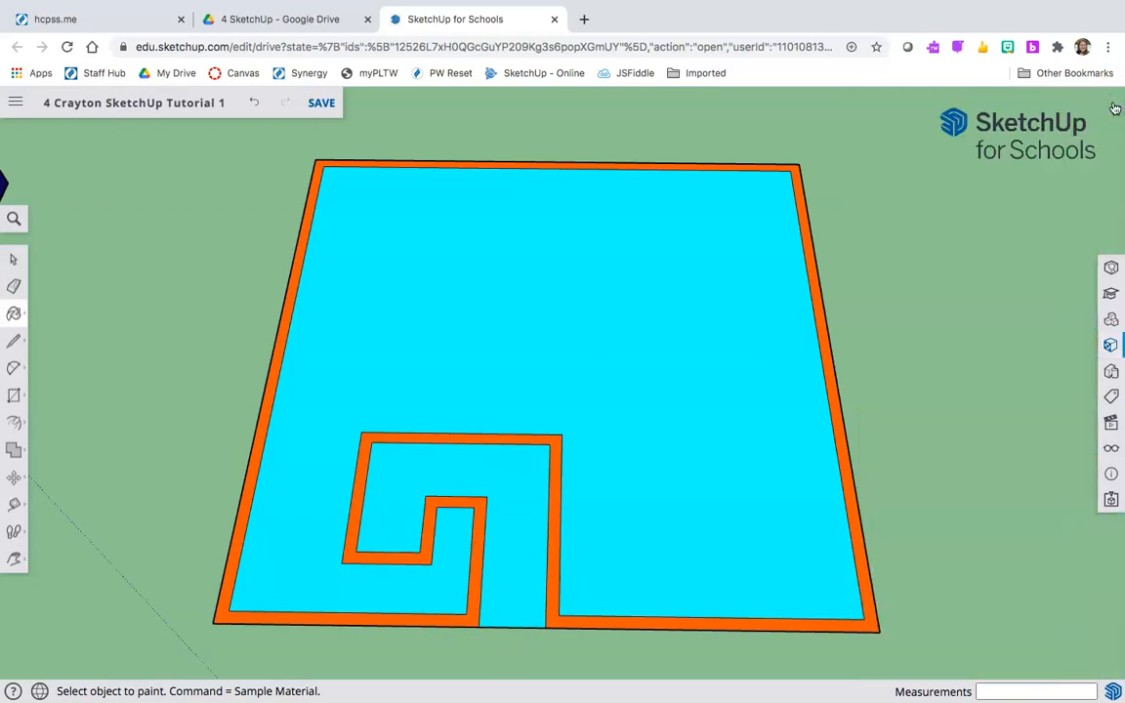
Push/Pull the orange wall face up by 8' to raise the walls around the cyan floor
{"action": "key", "text": "p"}
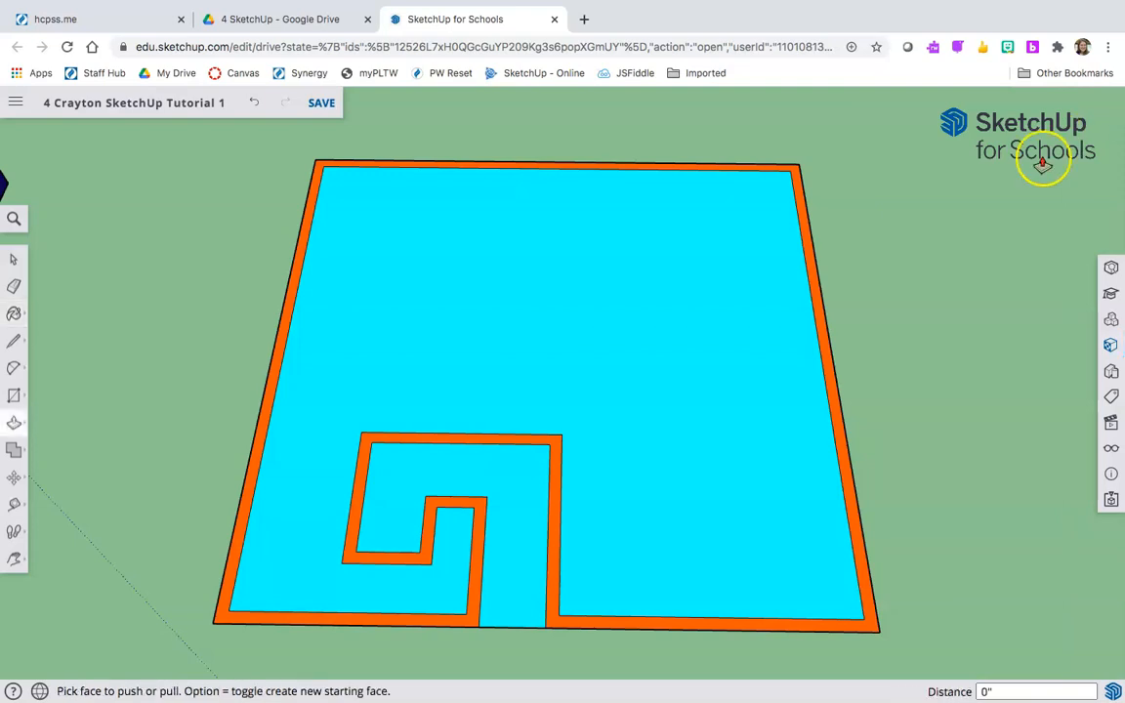
{"action": "scroll", "coordinate": [907, 369], "scroll_direction": "down", "scroll_amount": 5}
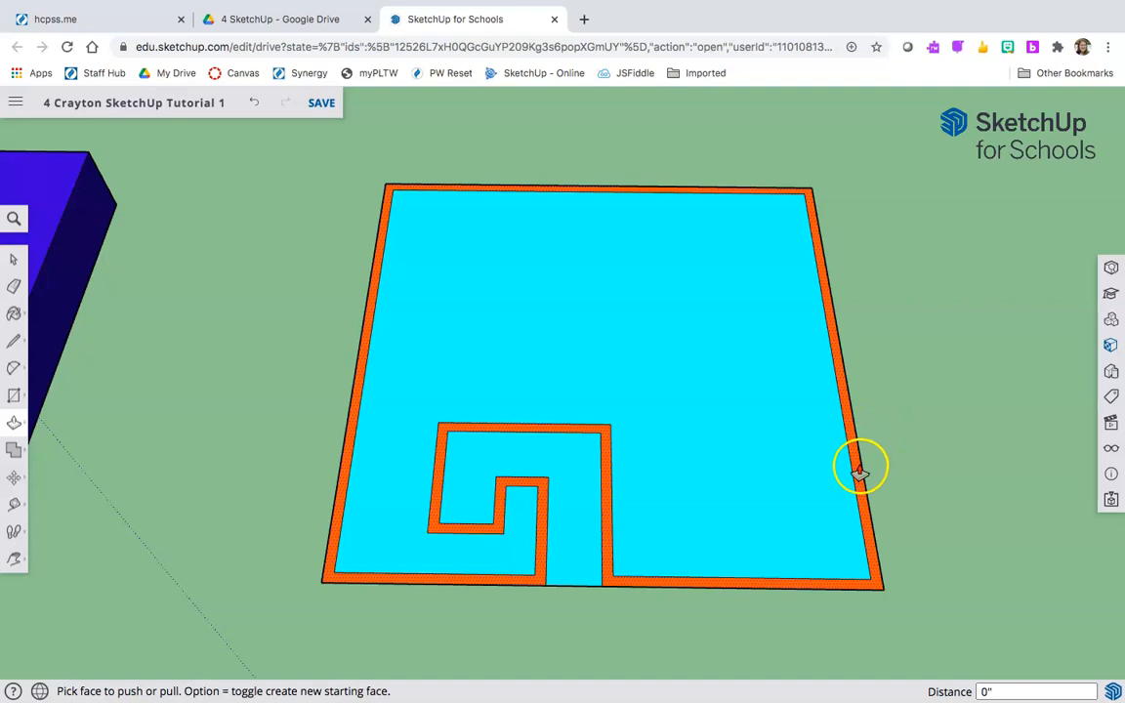
{"action": "left_click_drag", "start_coordinate": [856, 469], "coordinate": [868, 391]}
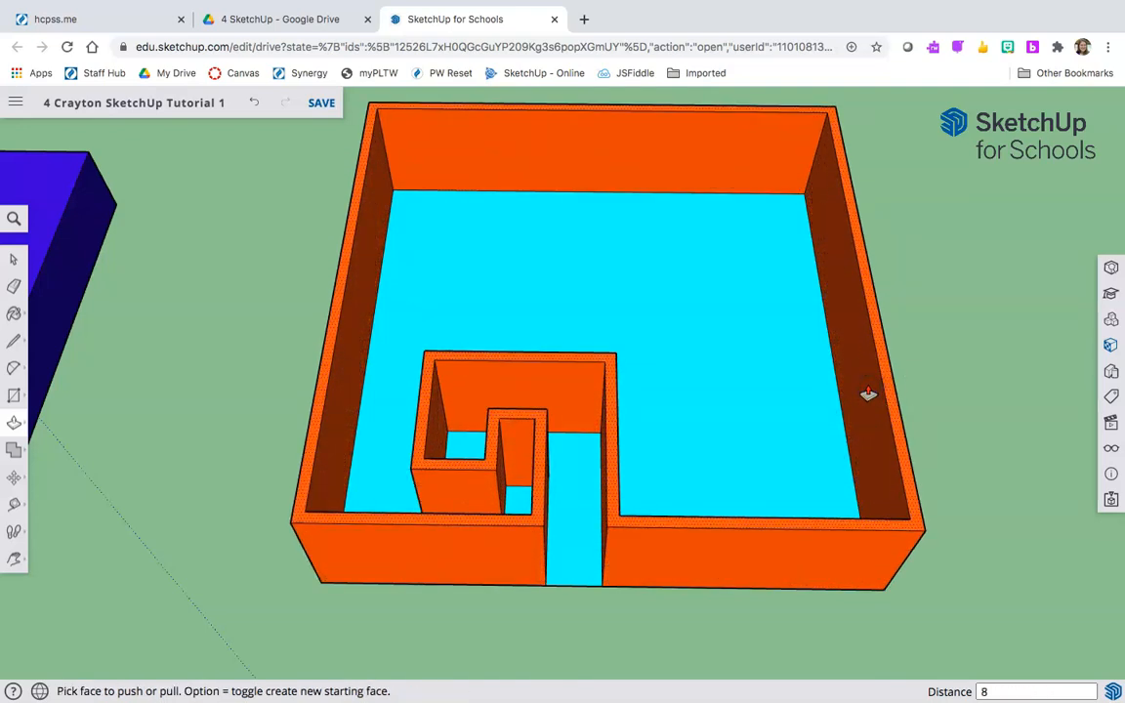
{"action": "left_click", "coordinate": [869, 394]}
Examine the orange-walled model, the purple block and the earlier practice shapes from several angles
{"action": "key", "text": "o"}
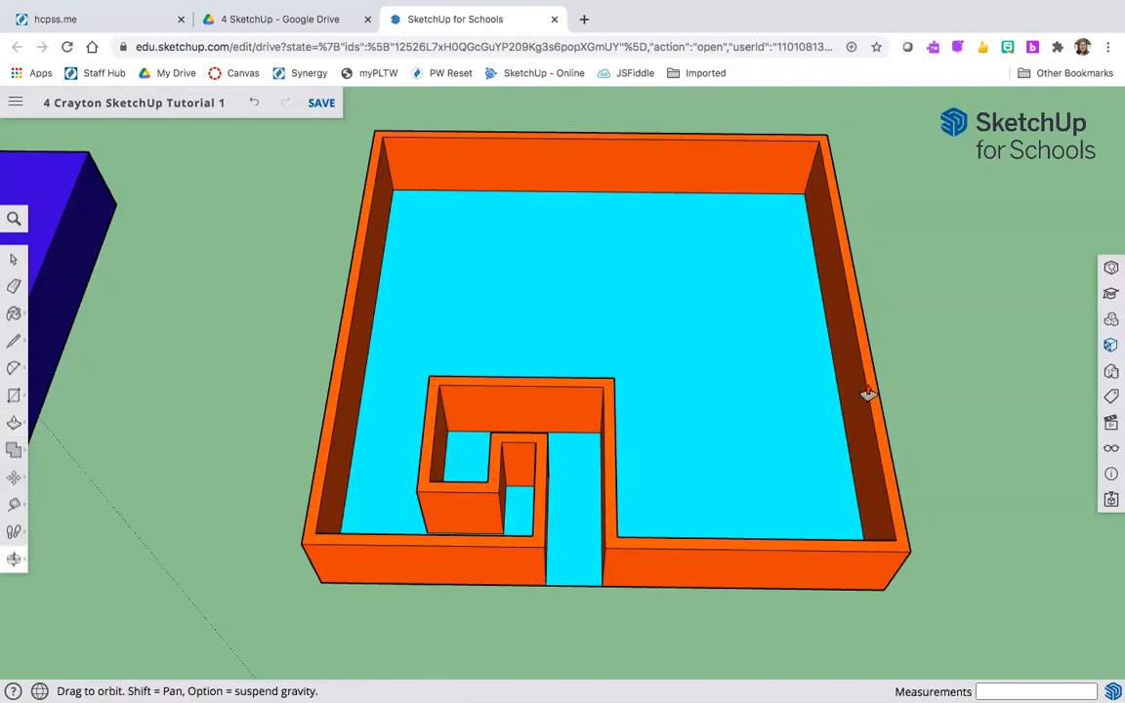
{"action": "left_click_drag", "start_coordinate": [686, 403], "coordinate": [669, 431]}
{"action": "scroll", "coordinate": [670, 431], "scroll_direction": "down", "scroll_amount": 10}
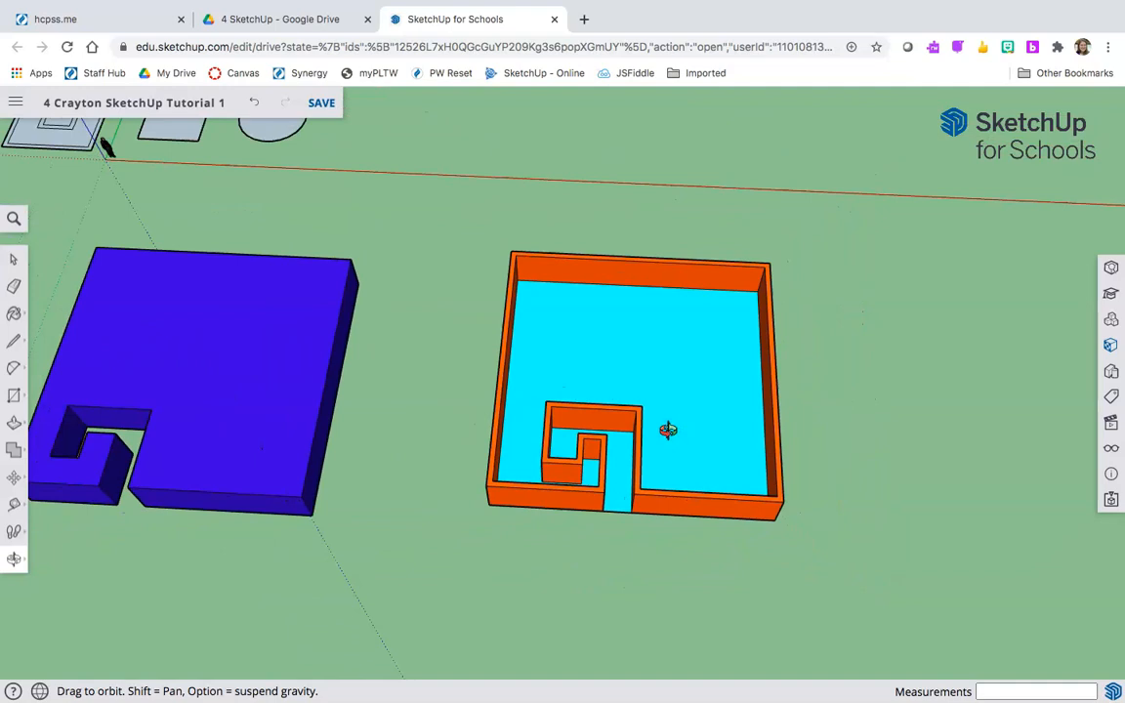
{"action": "left_click_drag", "start_coordinate": [454, 563], "coordinate": [698, 608], "text": "shift"}
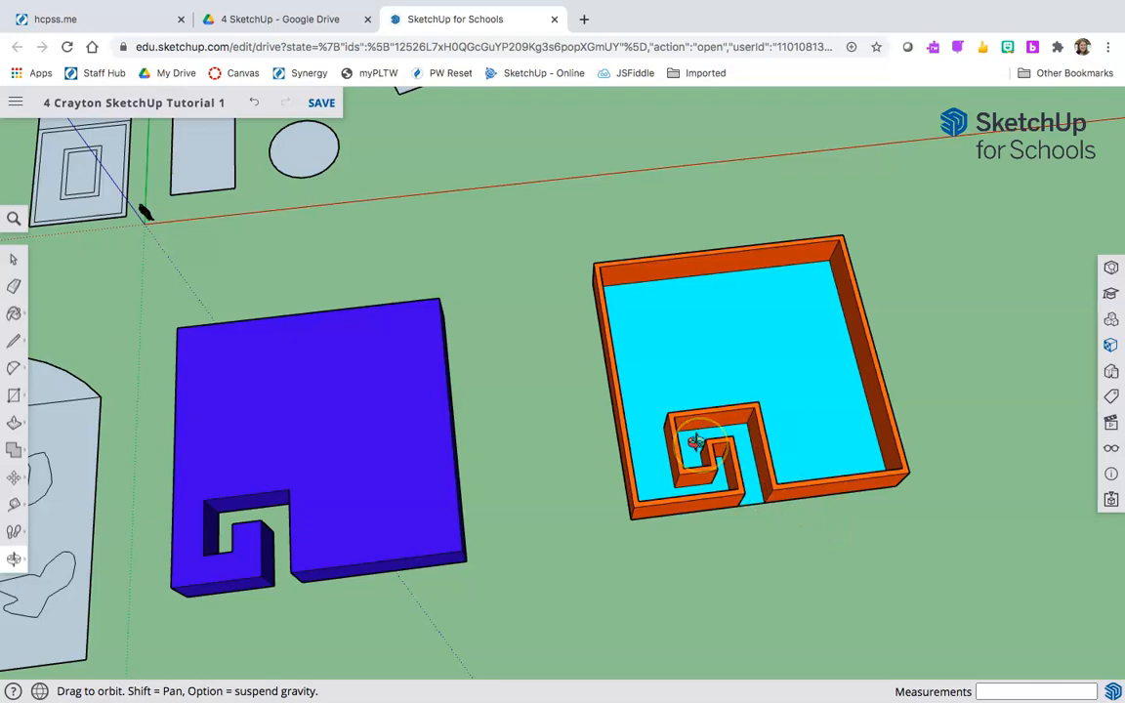
{"action": "left_click_drag", "start_coordinate": [696, 443], "coordinate": [640, 452]}
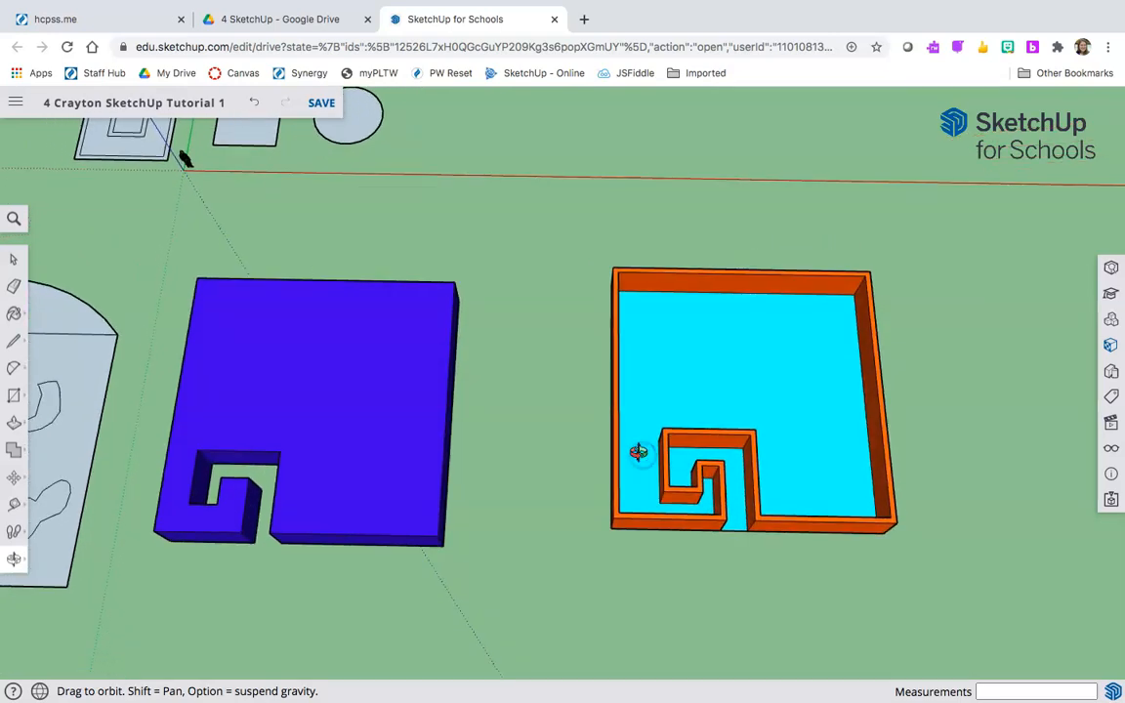
{"action": "scroll", "coordinate": [638, 452], "scroll_direction": "down", "scroll_amount": 6}
{"action": "key", "text": "h"}
{"action": "left_click_drag", "start_coordinate": [491, 550], "coordinate": [686, 553]}
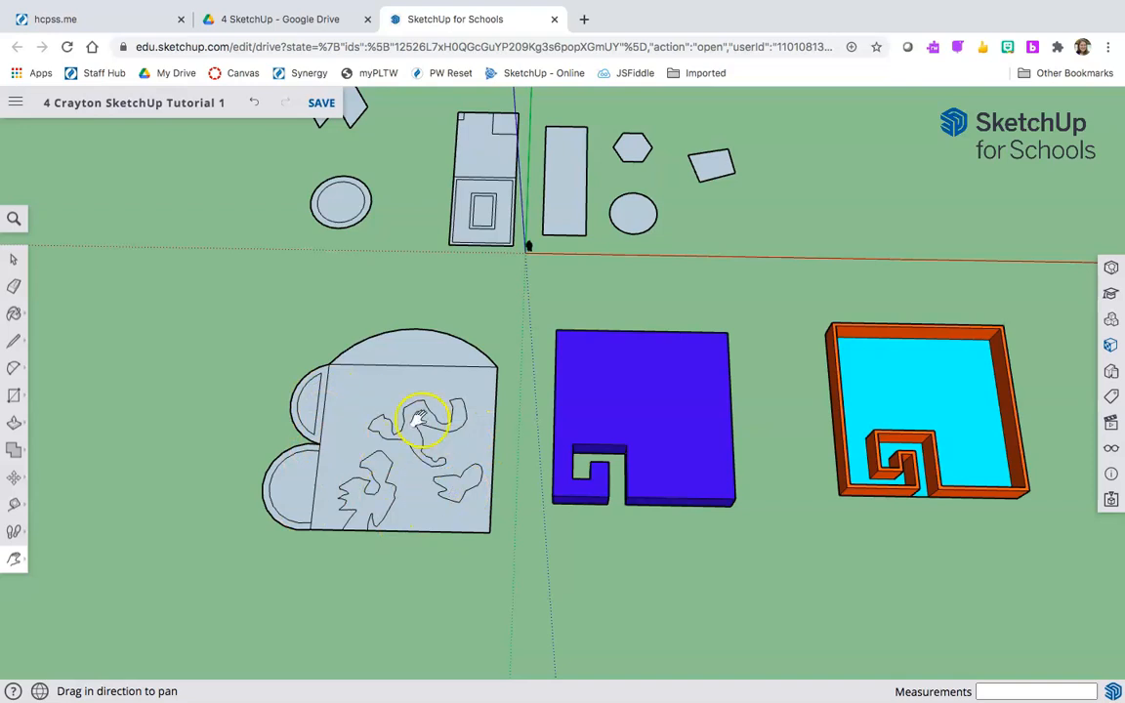
{"action": "left_click_drag", "start_coordinate": [740, 522], "coordinate": [670, 593]}
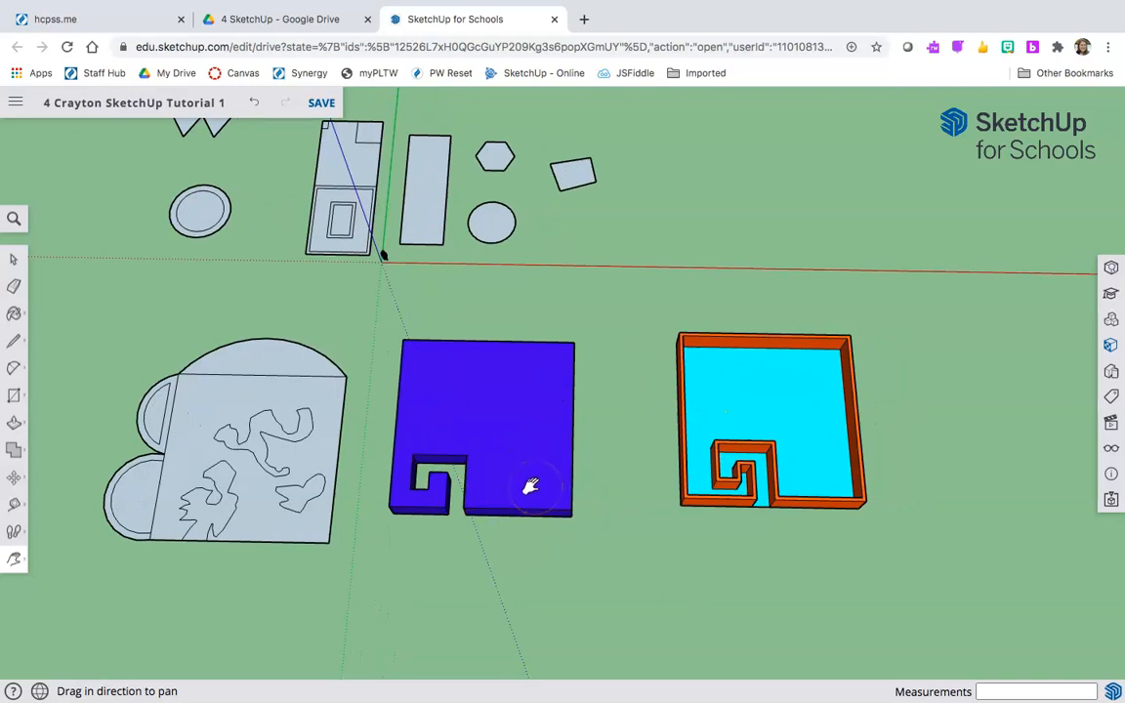
{"action": "left_click", "coordinate": [555, 502]}
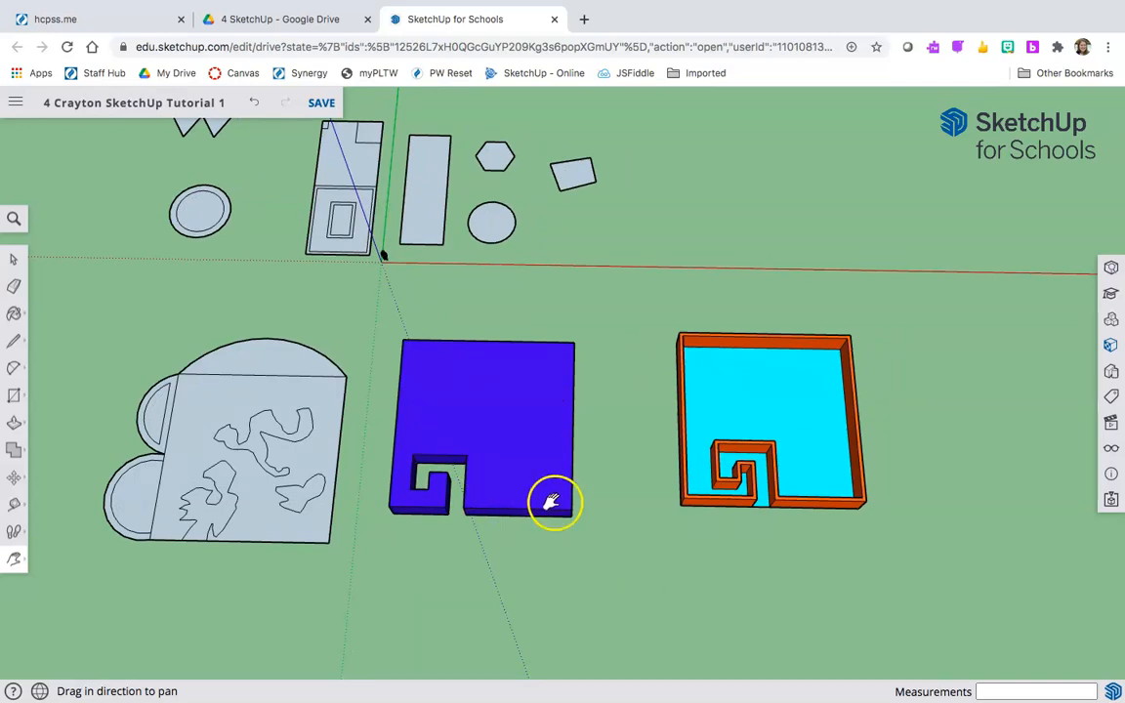
{"action": "key", "text": "o"}
{"action": "left_click_drag", "start_coordinate": [641, 571], "coordinate": [644, 498]}
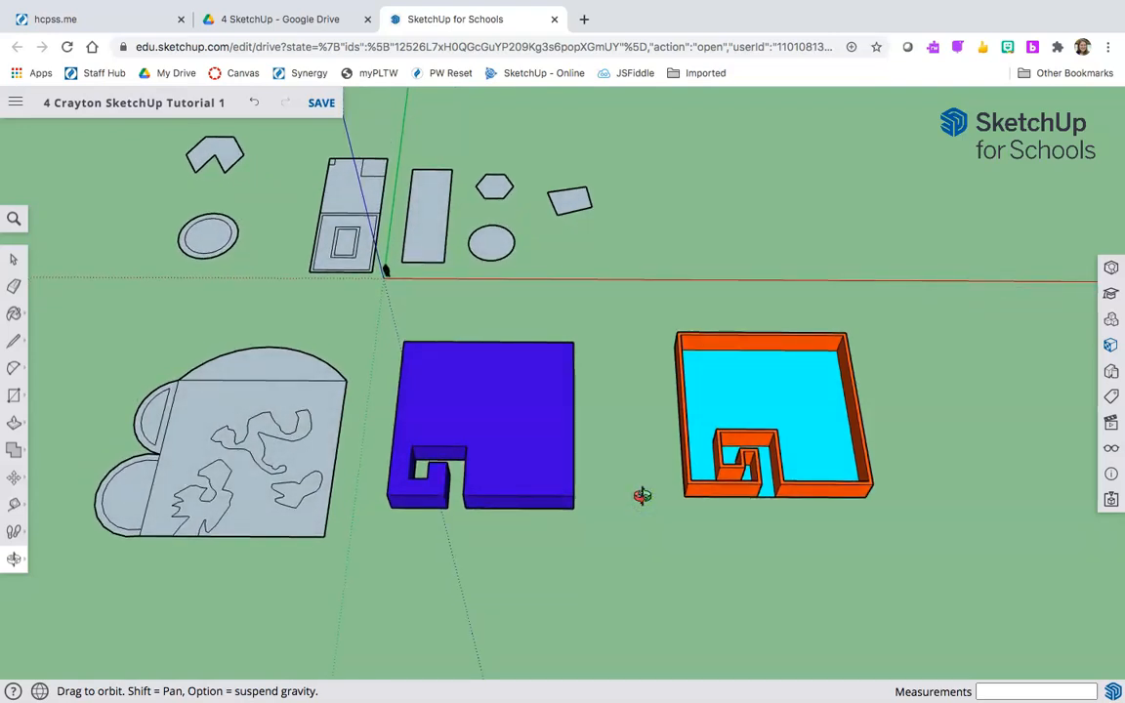
{"action": "left_click_drag", "start_coordinate": [644, 499], "coordinate": [760, 604]}
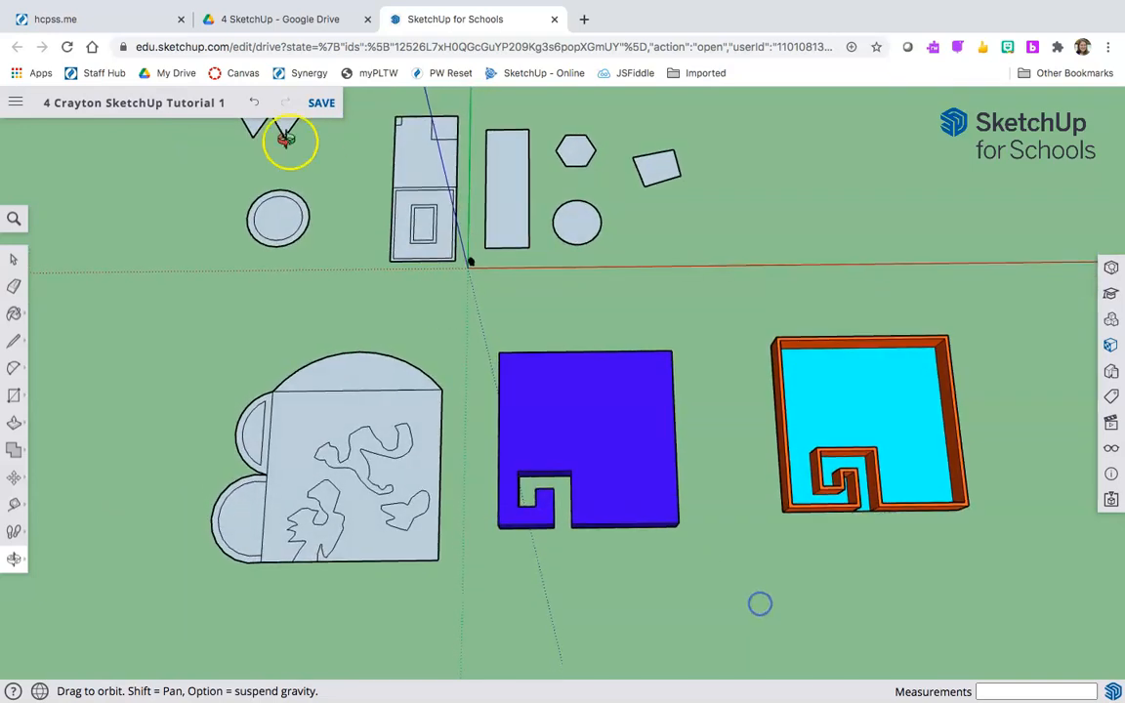
Save the model and export the current view as a PNG image
{"action": "left_click", "coordinate": [323, 105]}
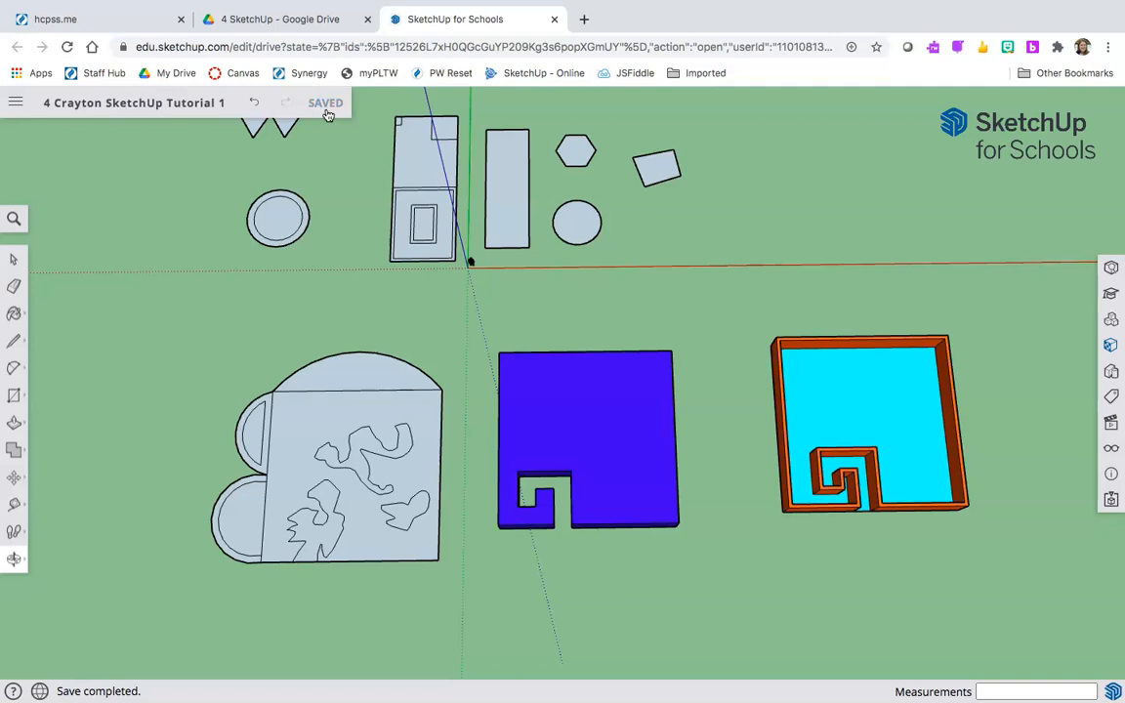
{"action": "left_click", "coordinate": [18, 114]}
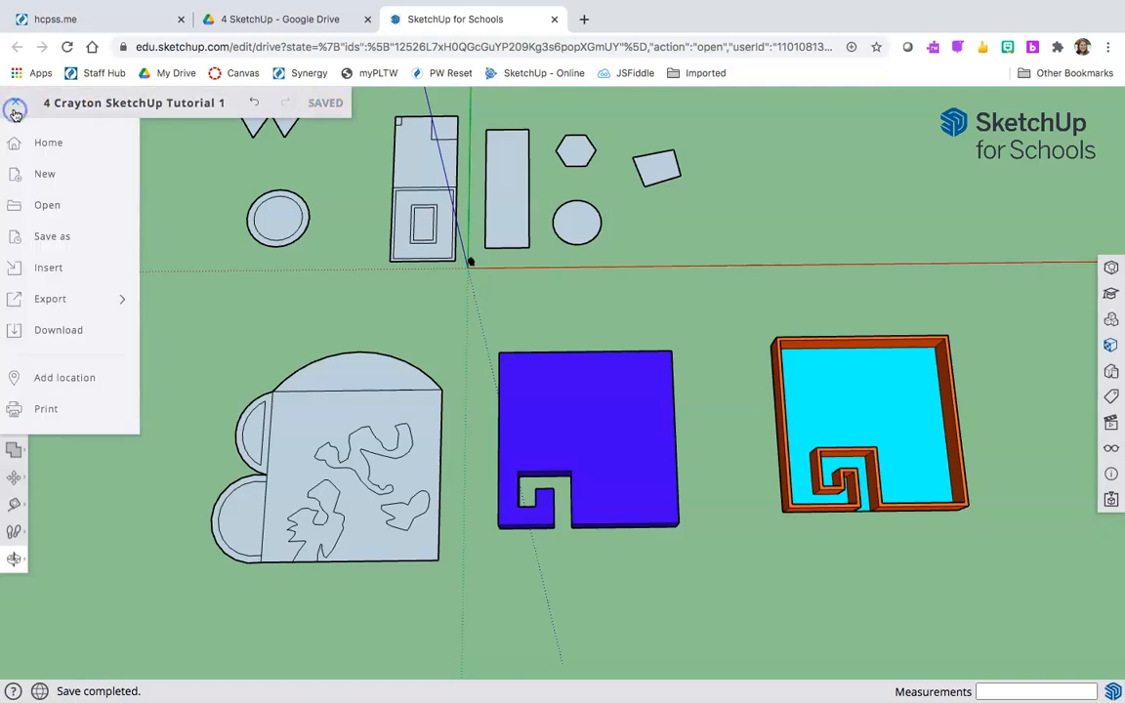
{"action": "mouse_move", "coordinate": [59, 306]}
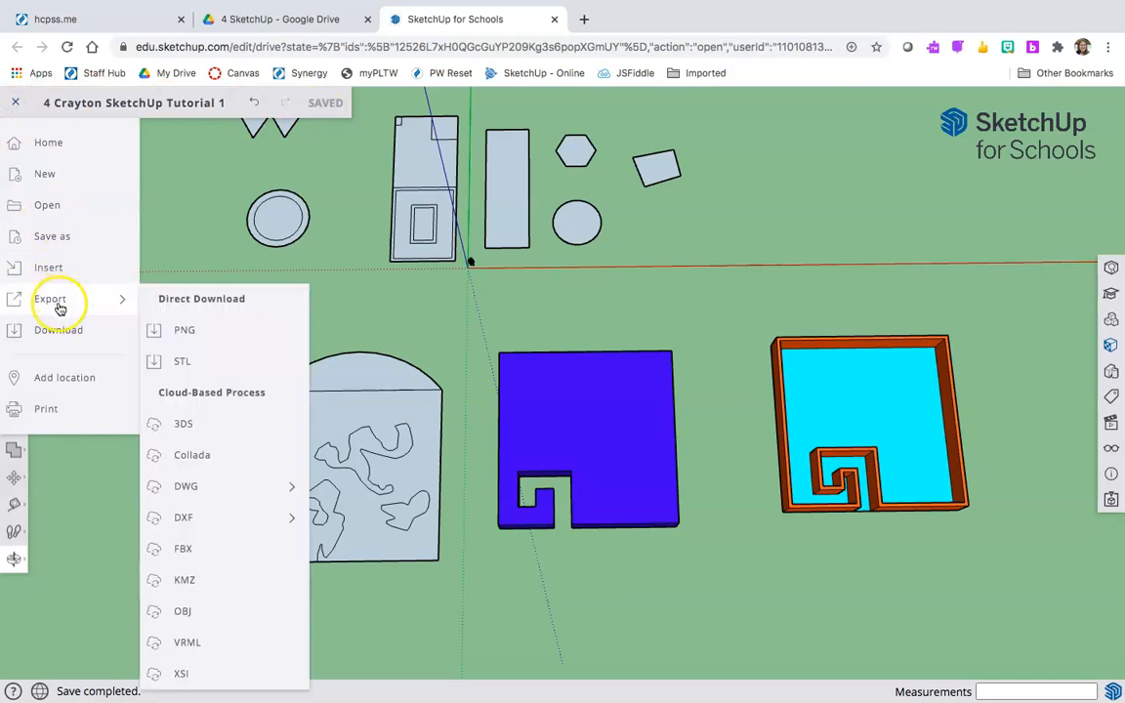
{"action": "left_click", "coordinate": [181, 335]}
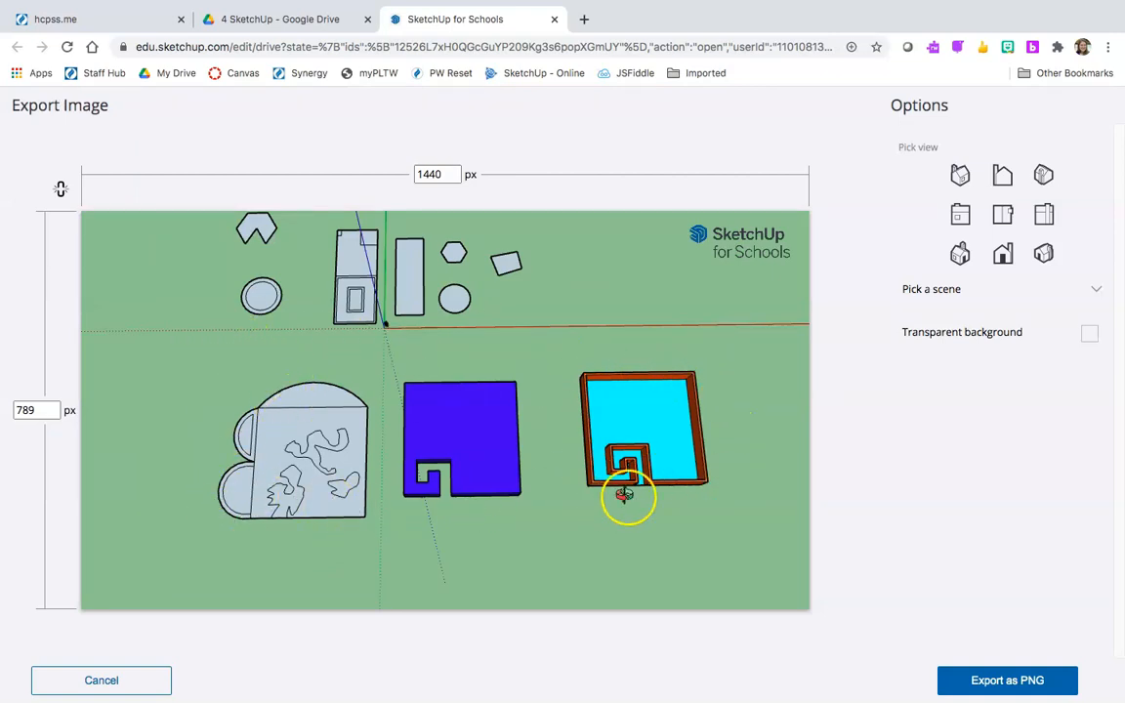
{"action": "left_click", "coordinate": [981, 682]}
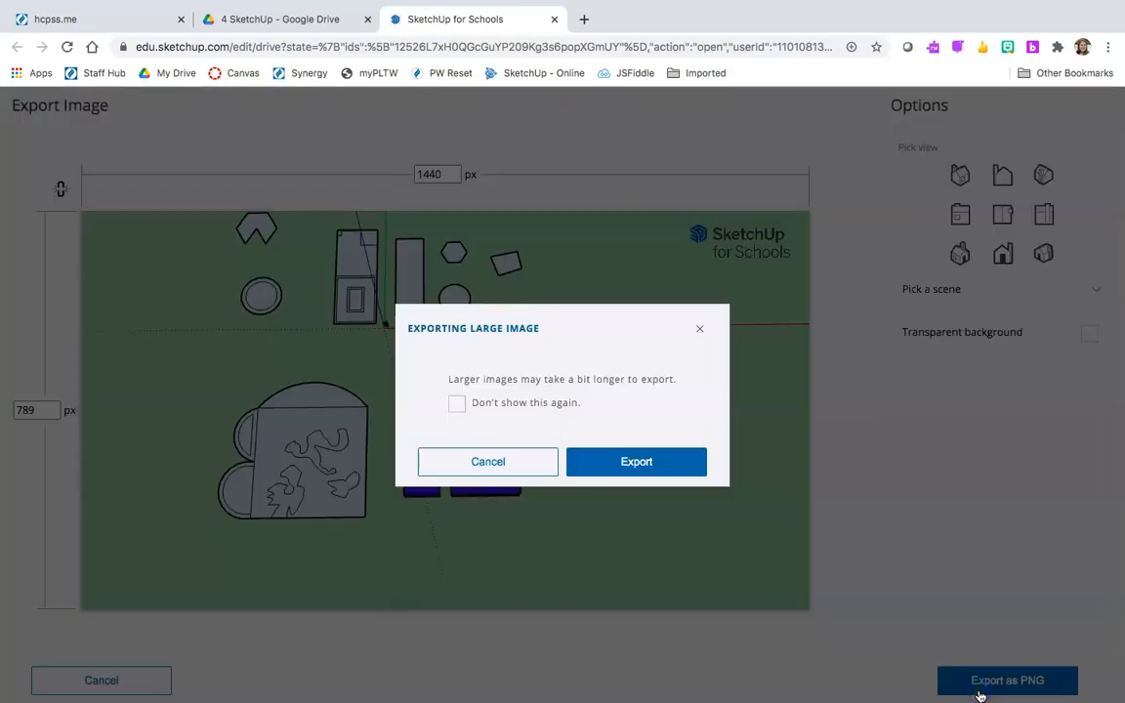
{"action": "left_click", "coordinate": [618, 461]}
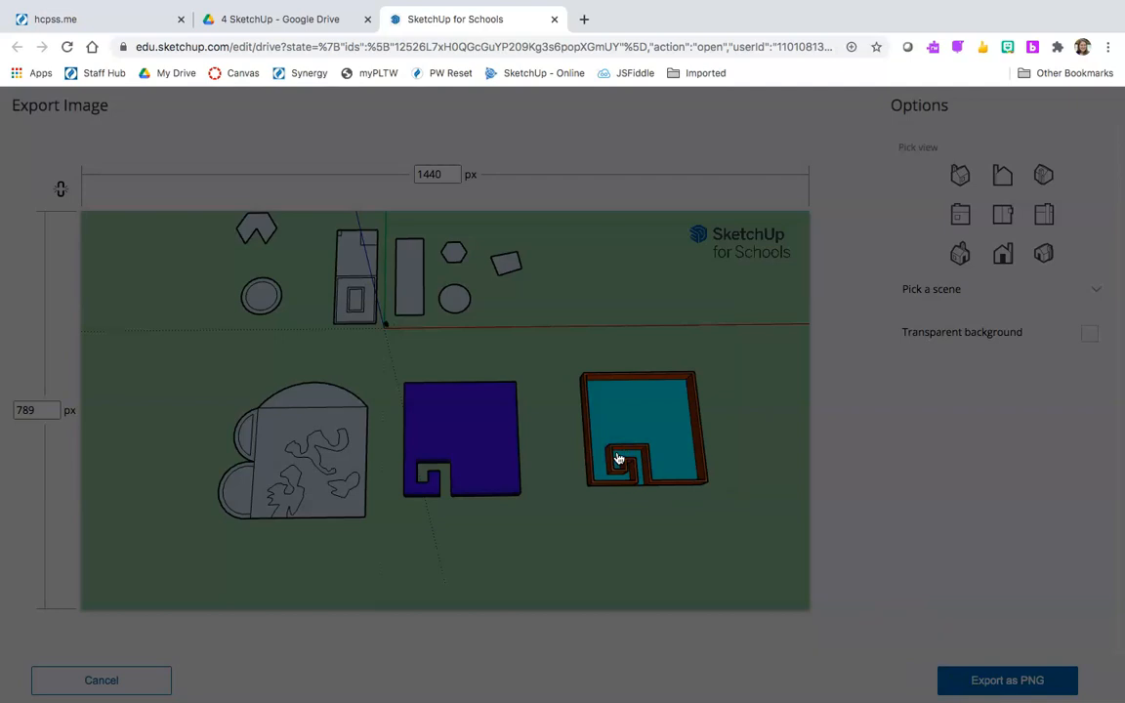